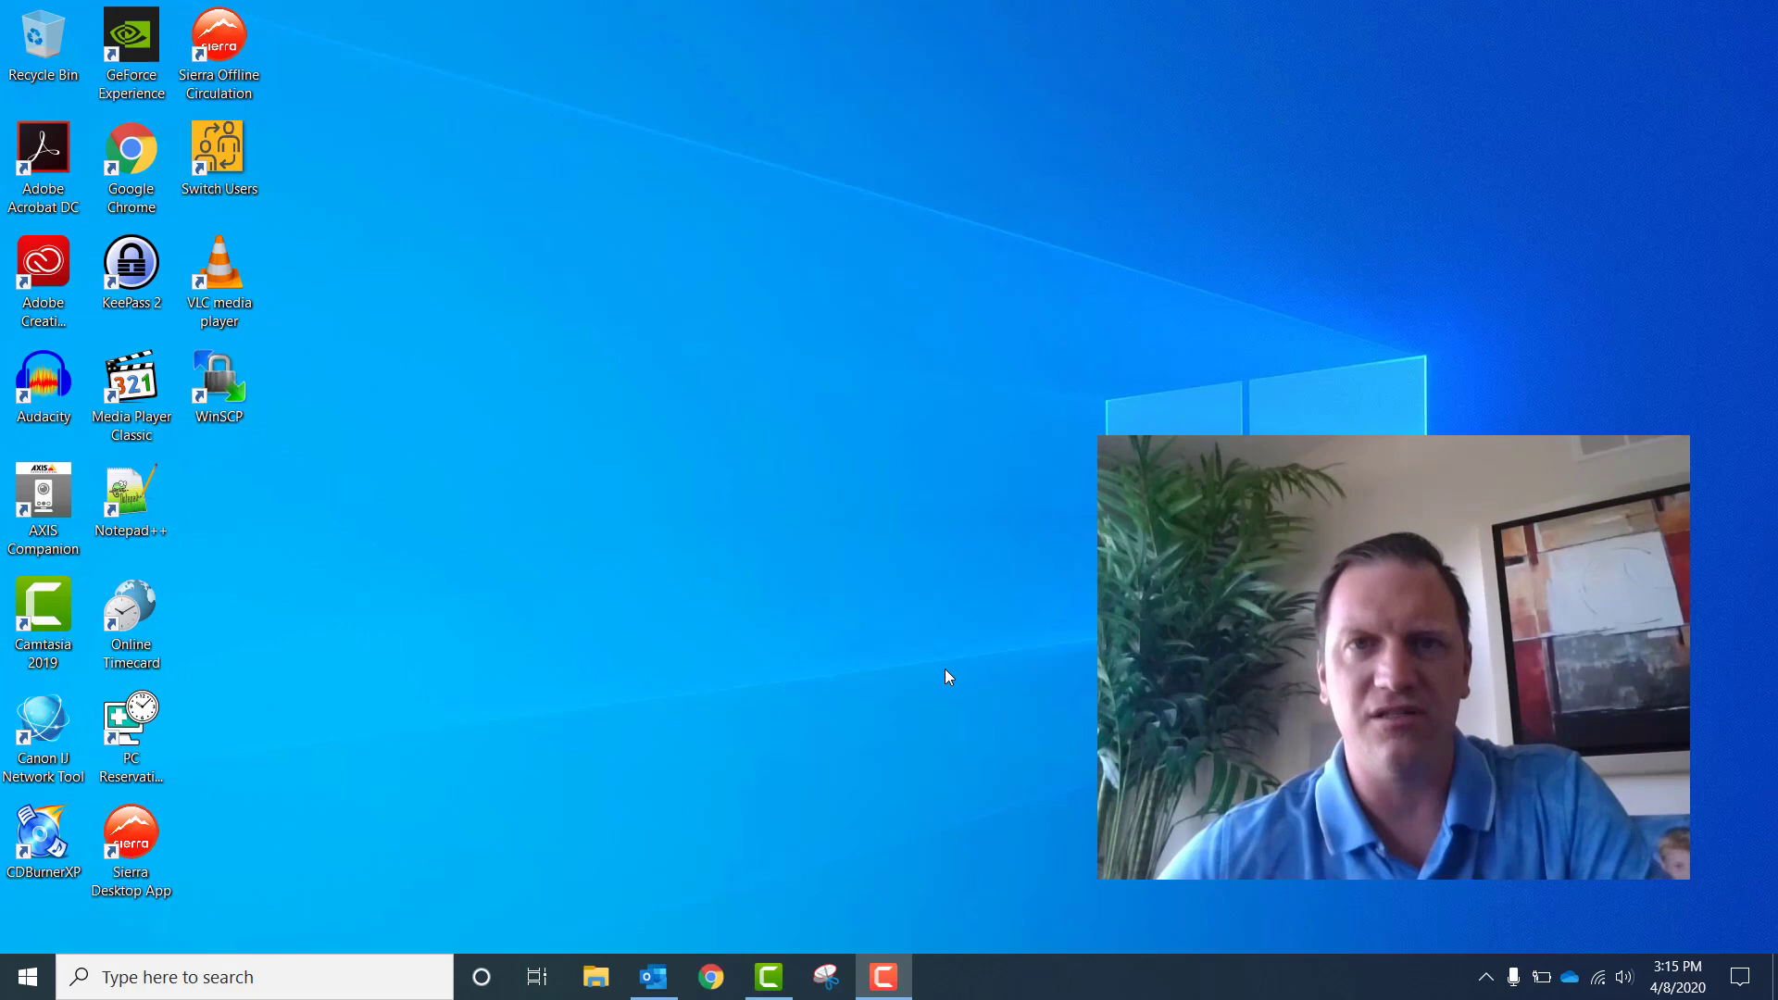
# Open the Teams Meeting email in Outlook and follow its Join Microsoft Teams Meeting link
pyautogui.click(649, 994)
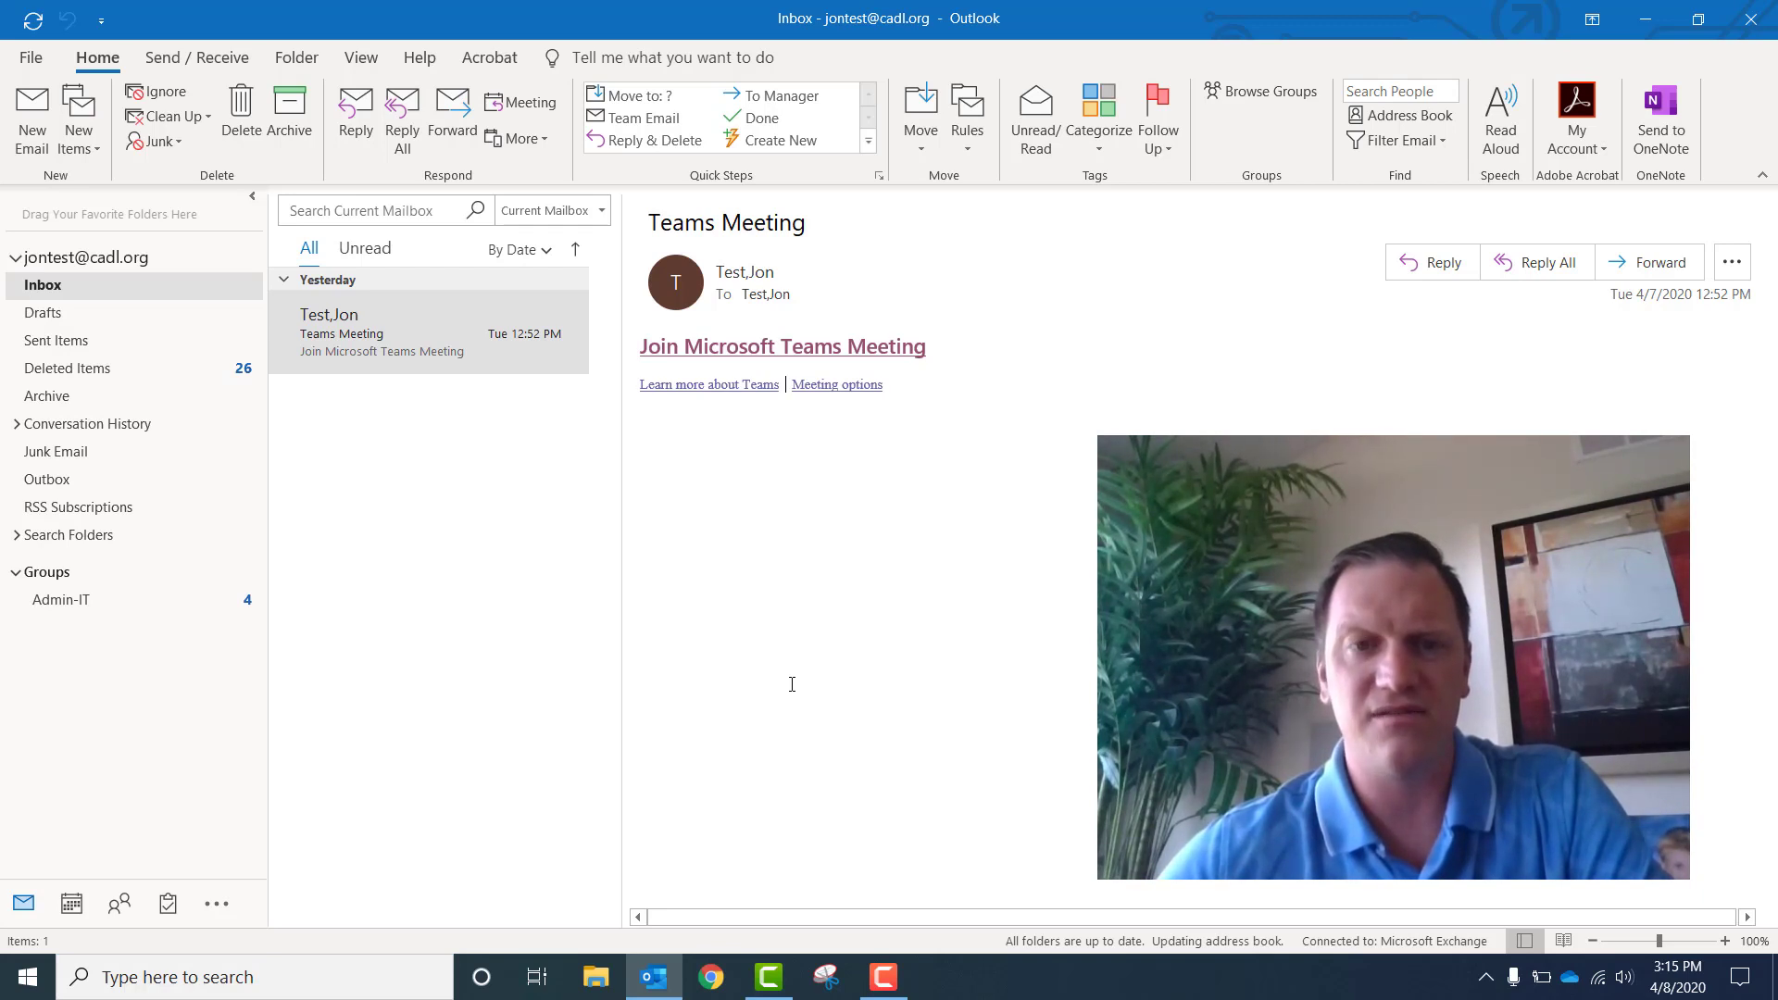
pyautogui.click(838, 362)
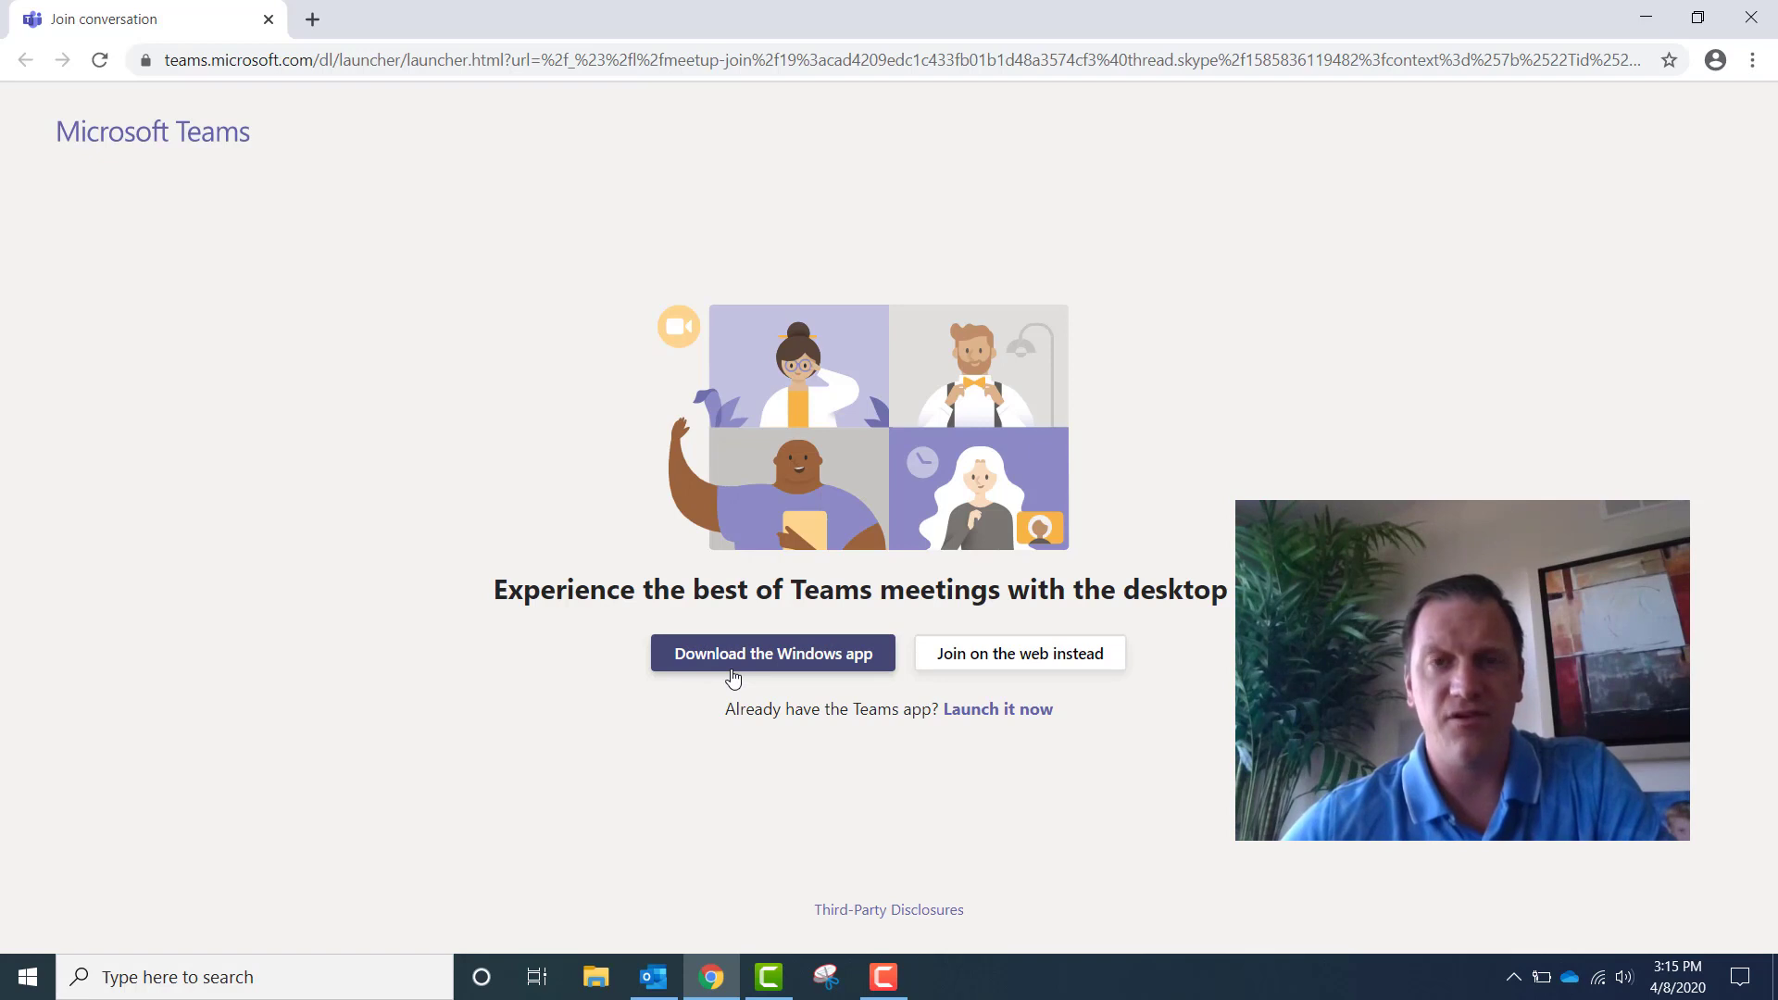
# Join on the web with mic and camera allowed, a guest display name, camera on
pyautogui.click(1004, 677)
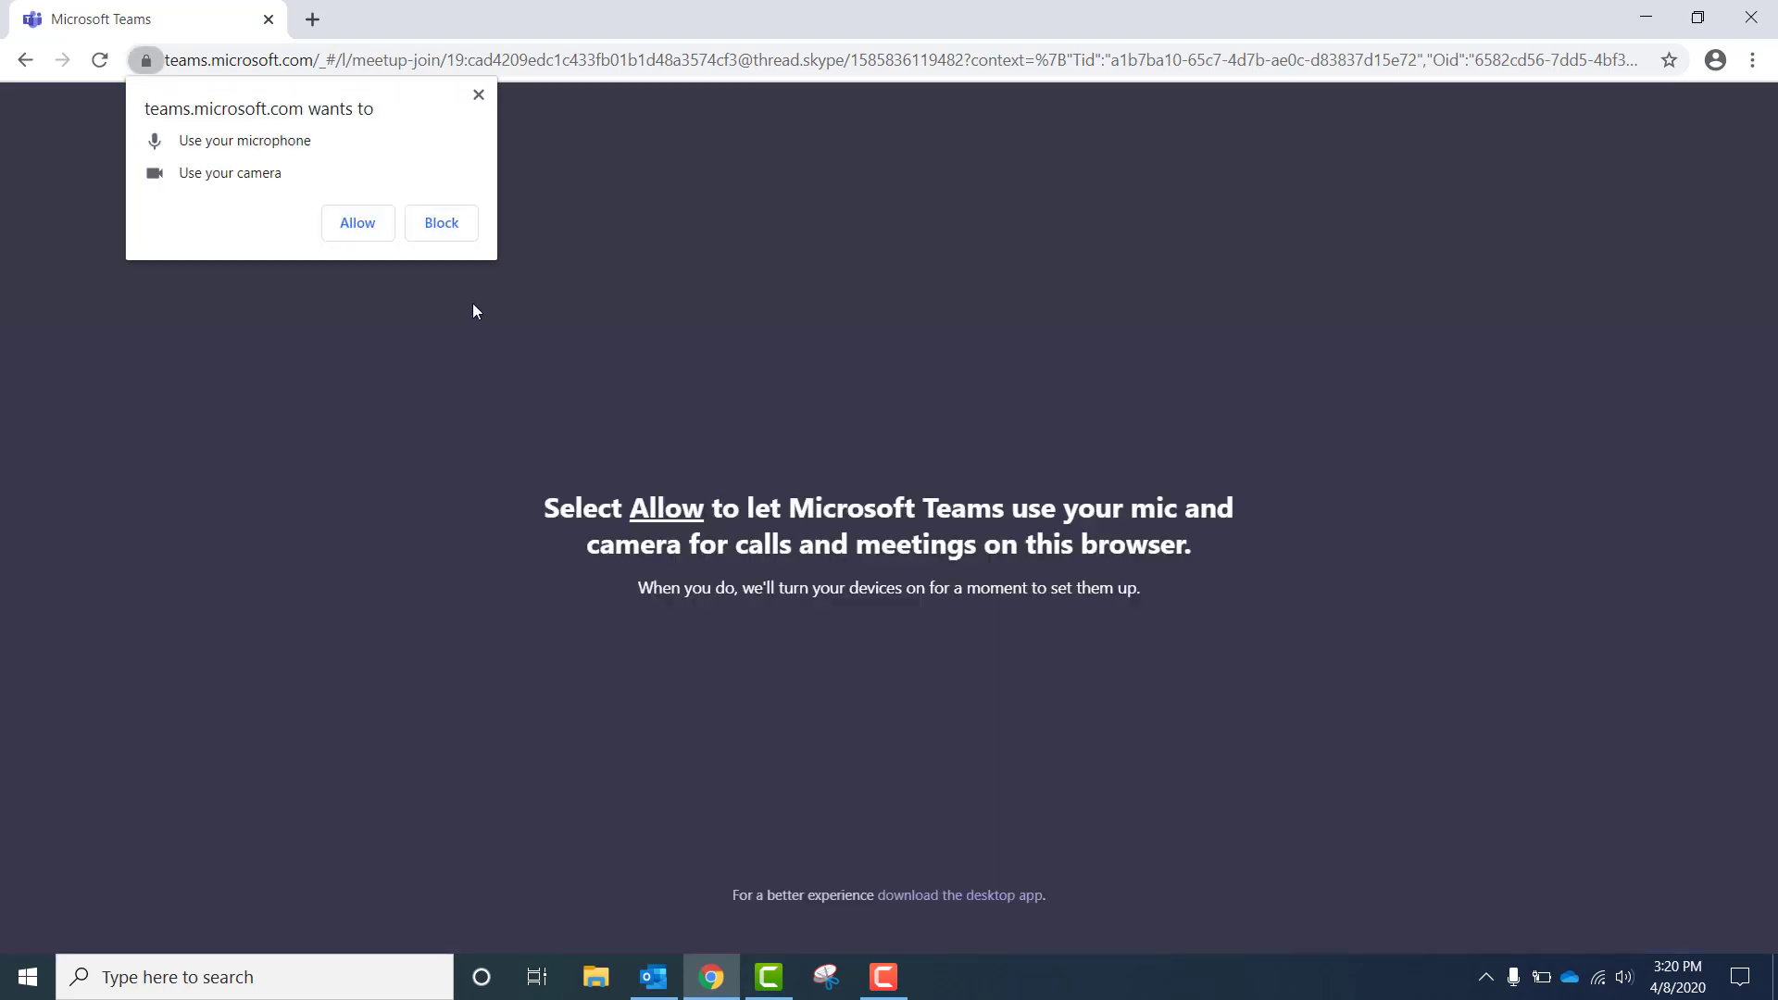
pyautogui.click(344, 228)
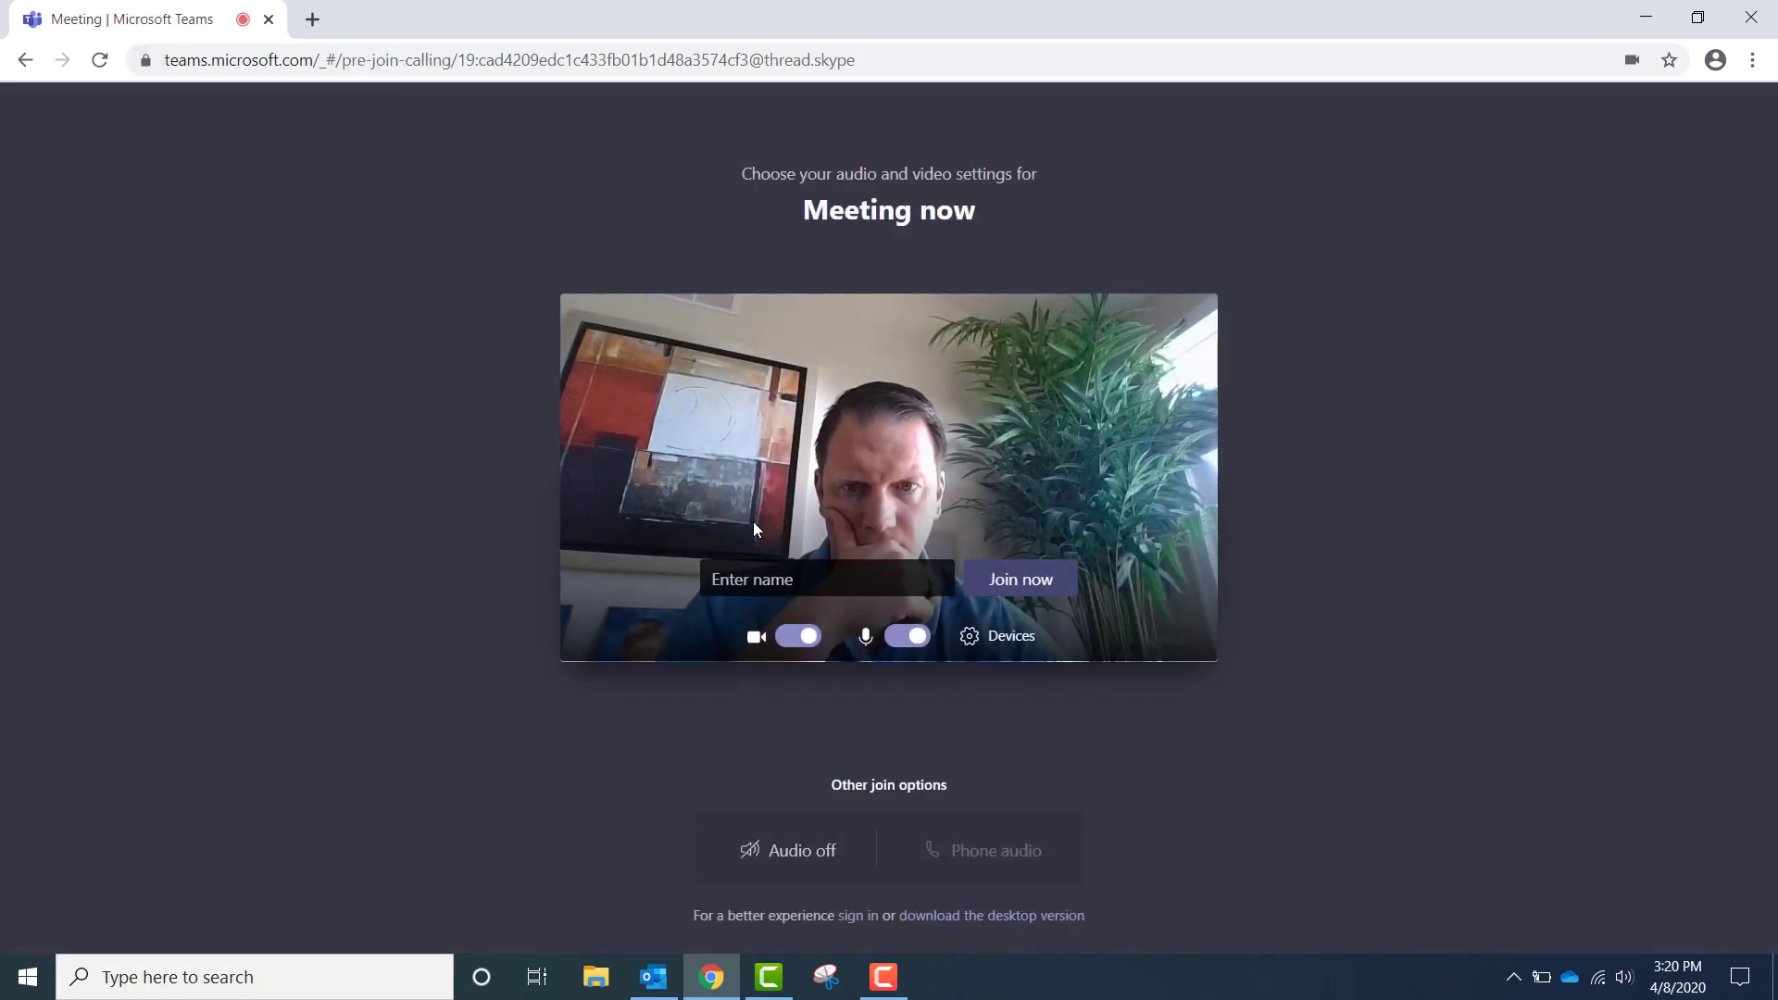
pyautogui.click(754, 579)
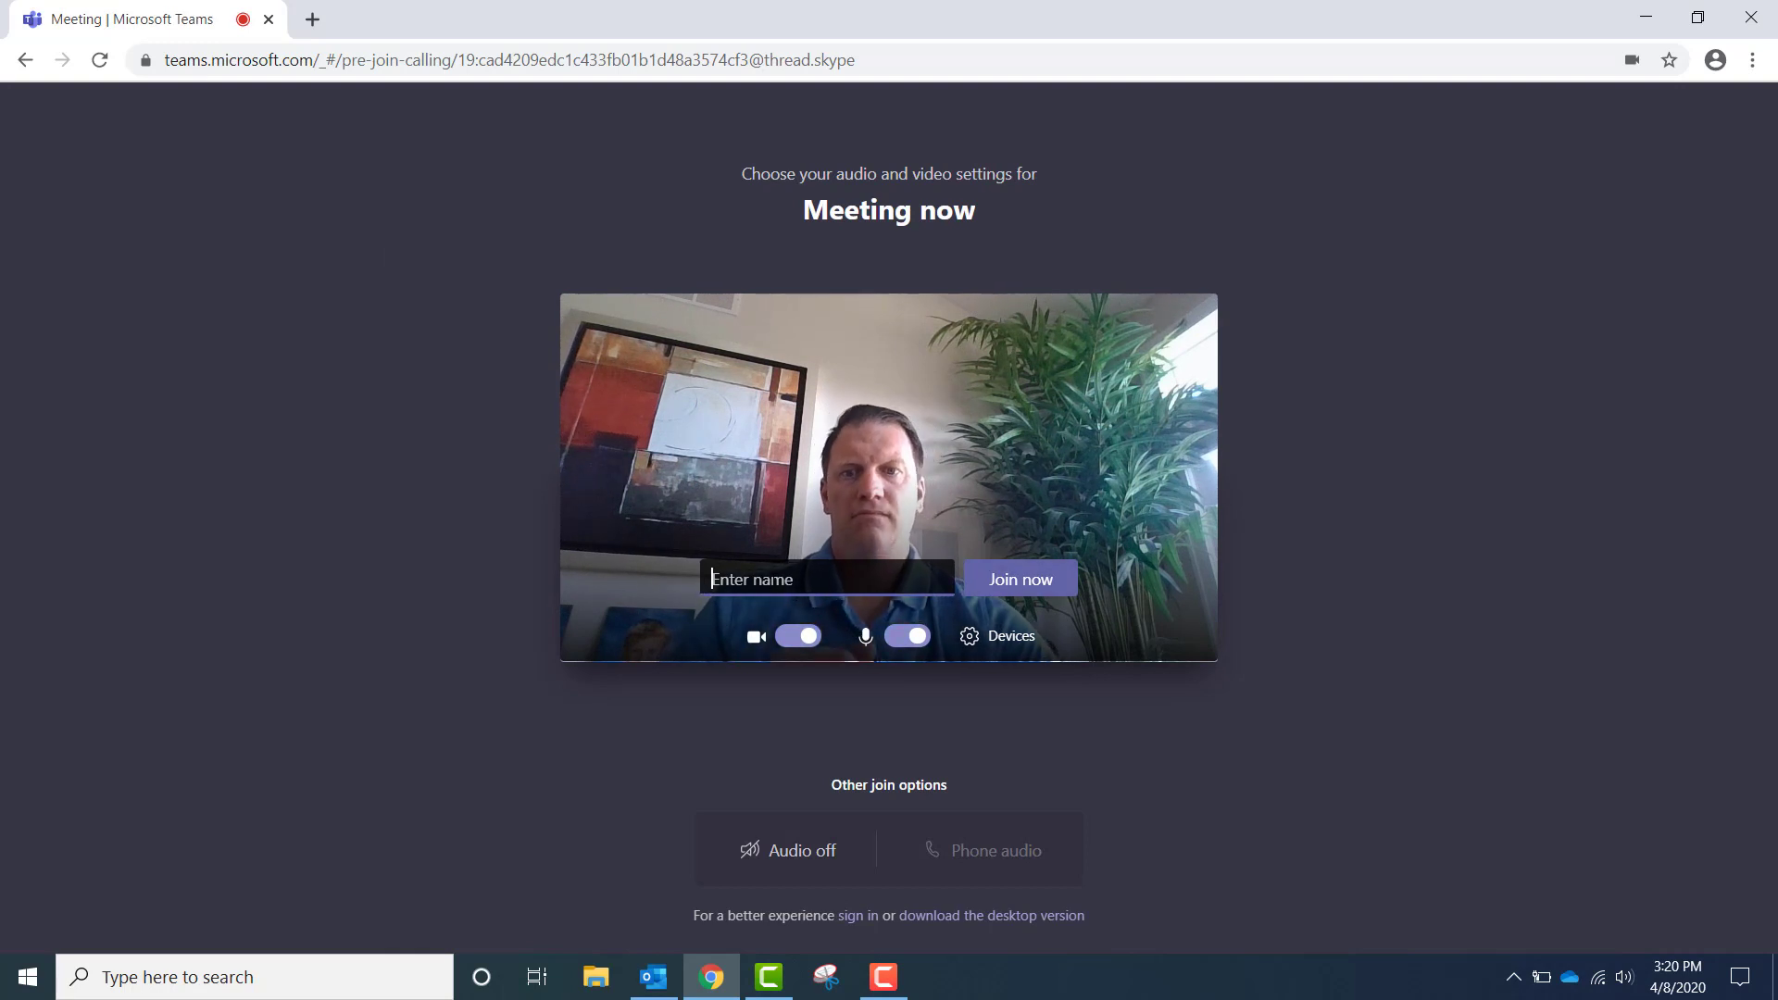
pyautogui.write('Jon')
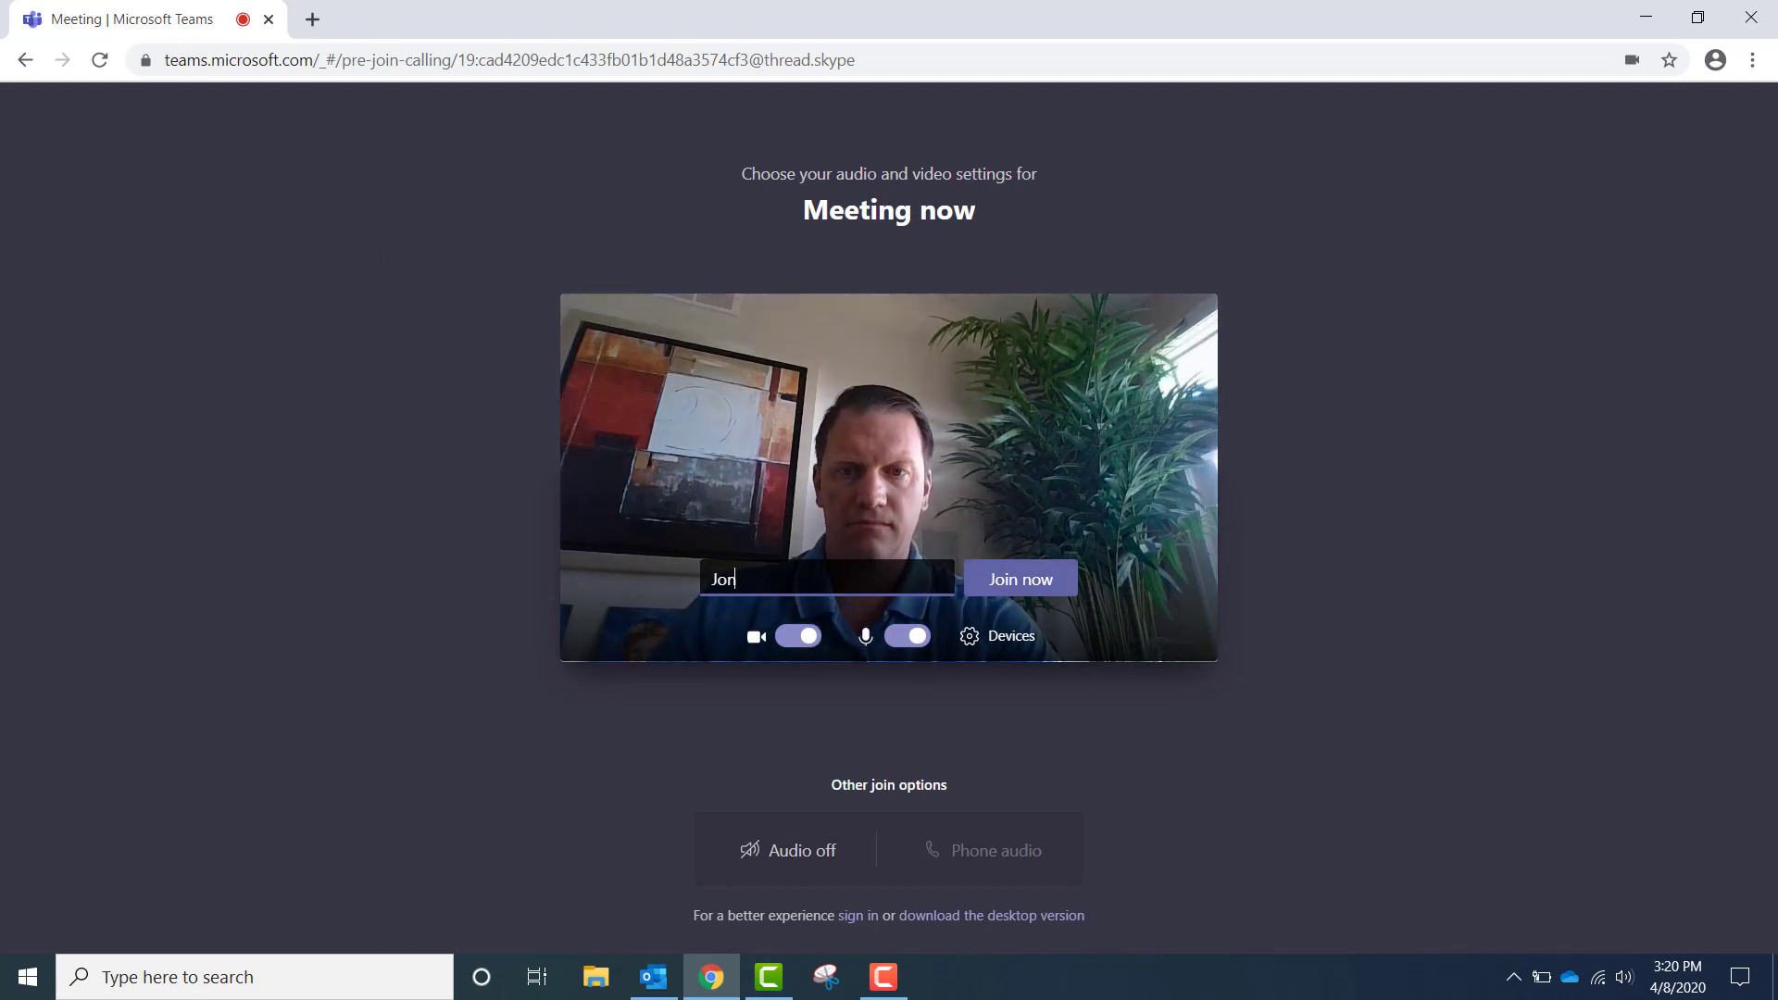
pyautogui.write(' Test')
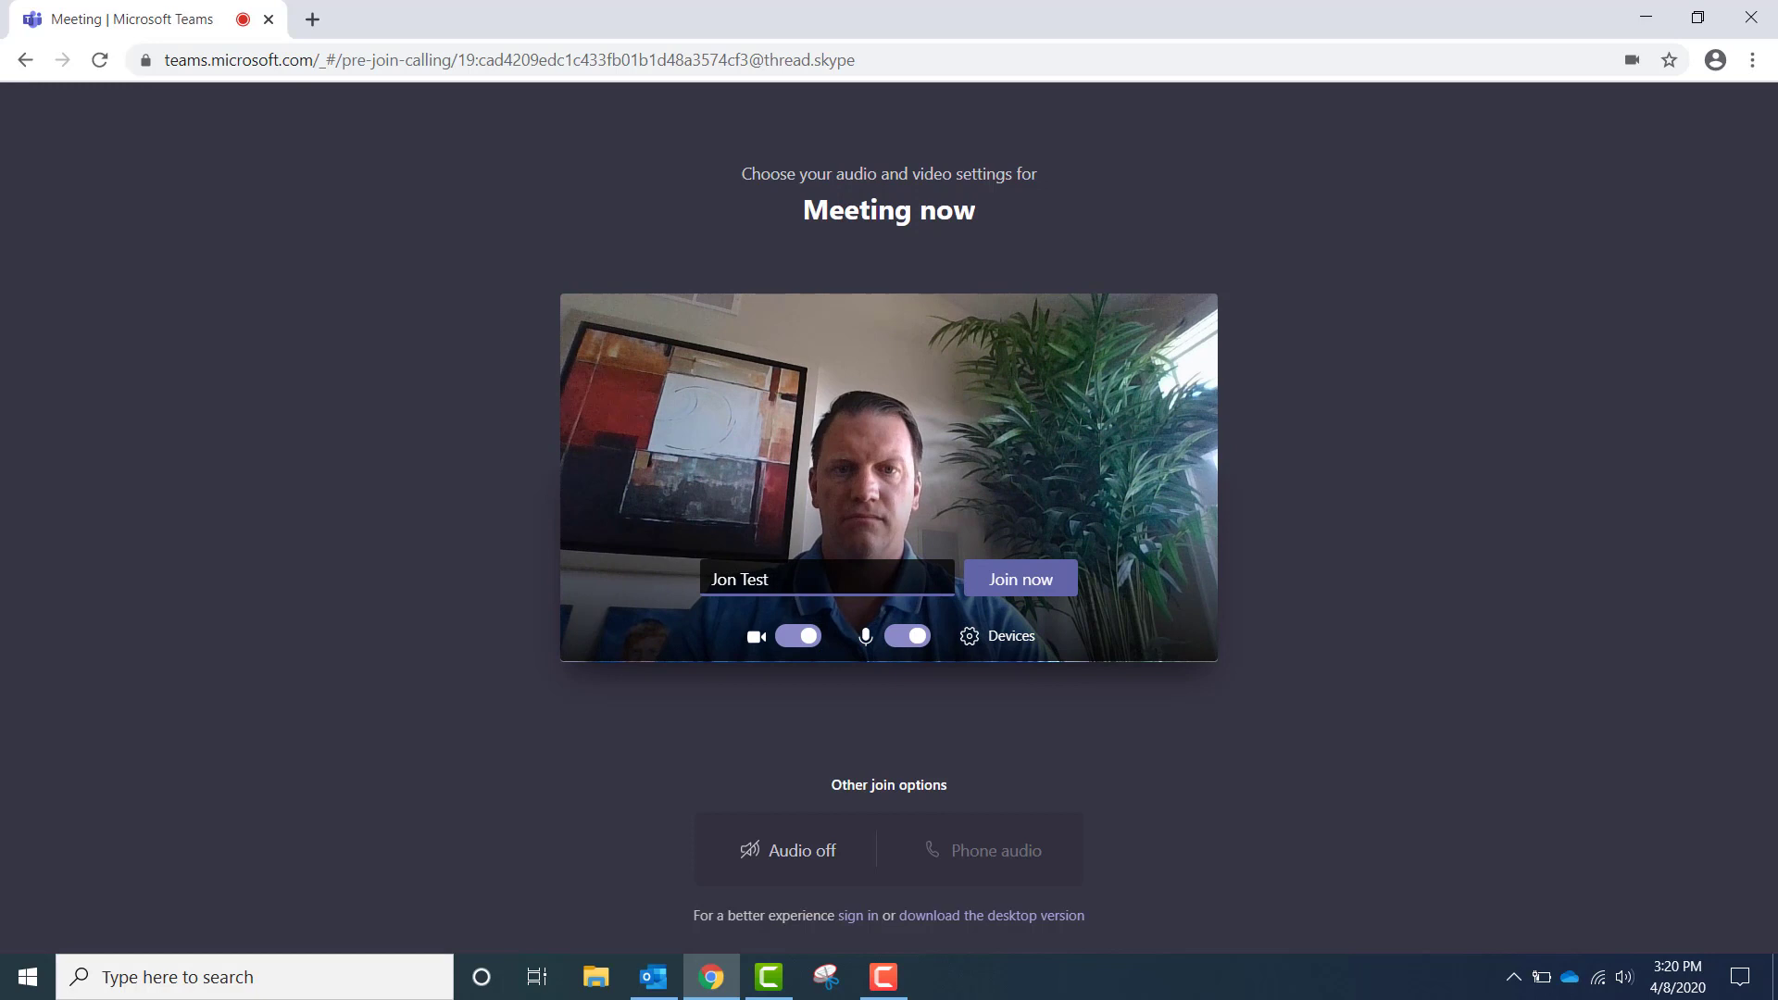
pyautogui.click(798, 636)
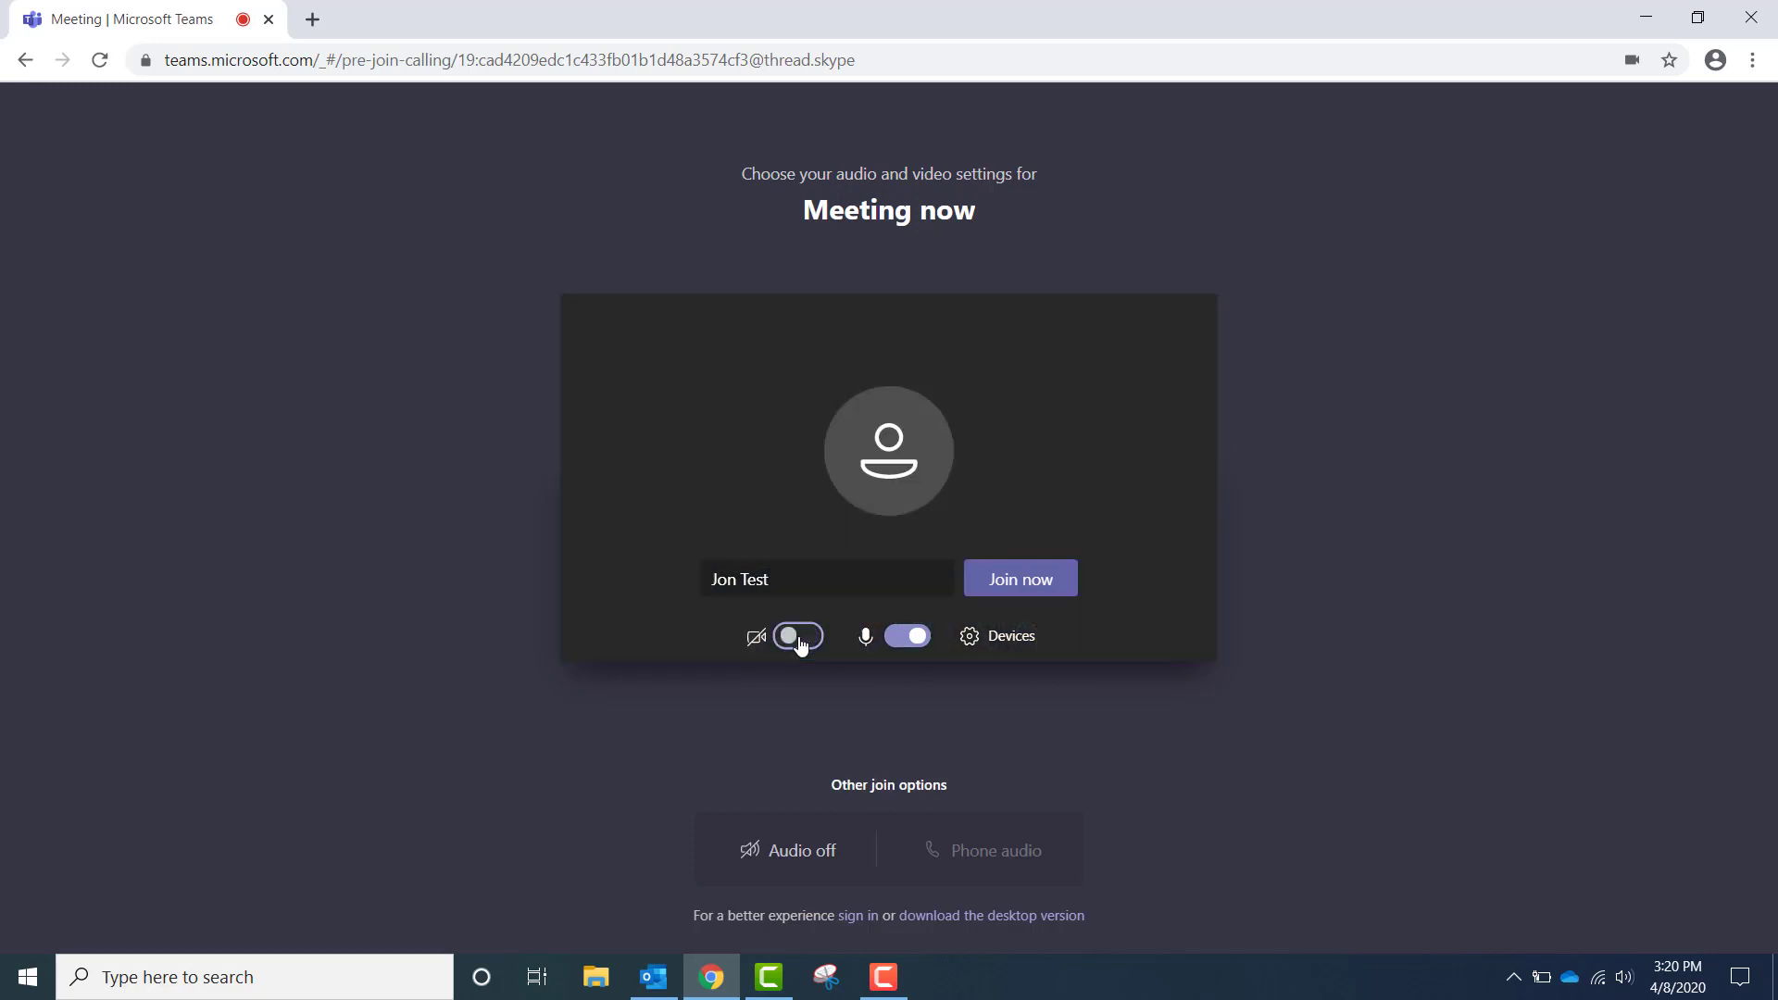
pyautogui.click(798, 636)
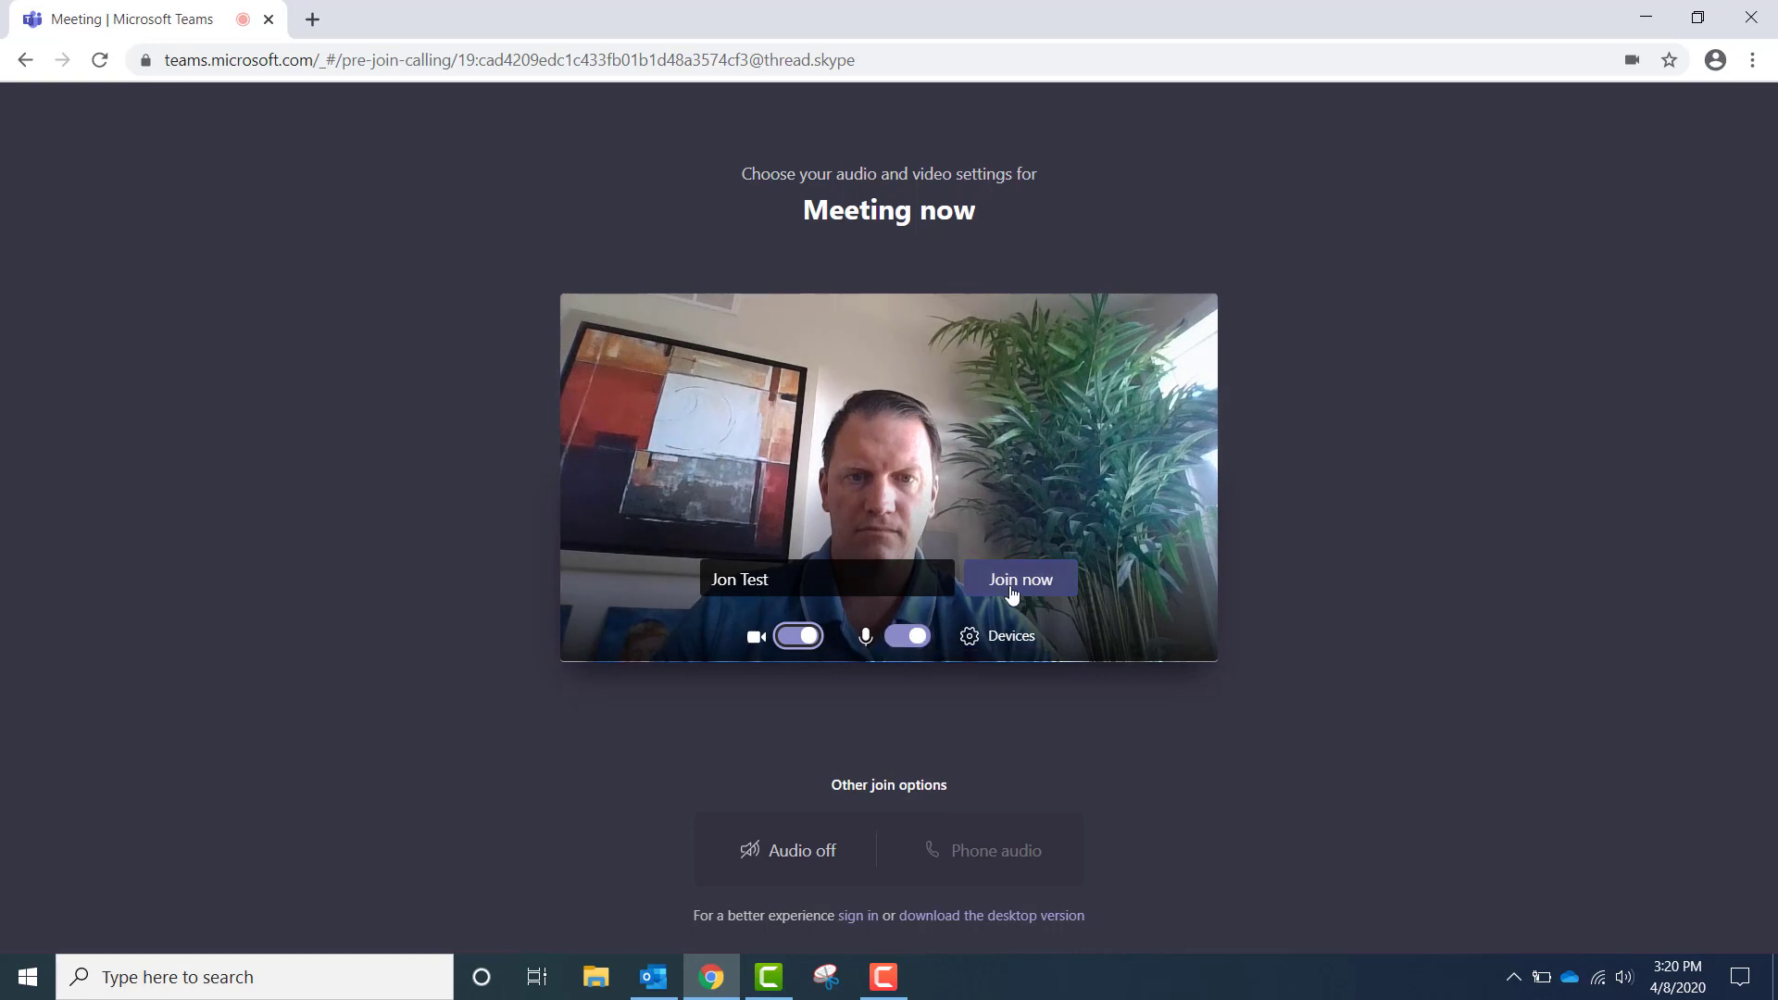
pyautogui.click(1014, 592)
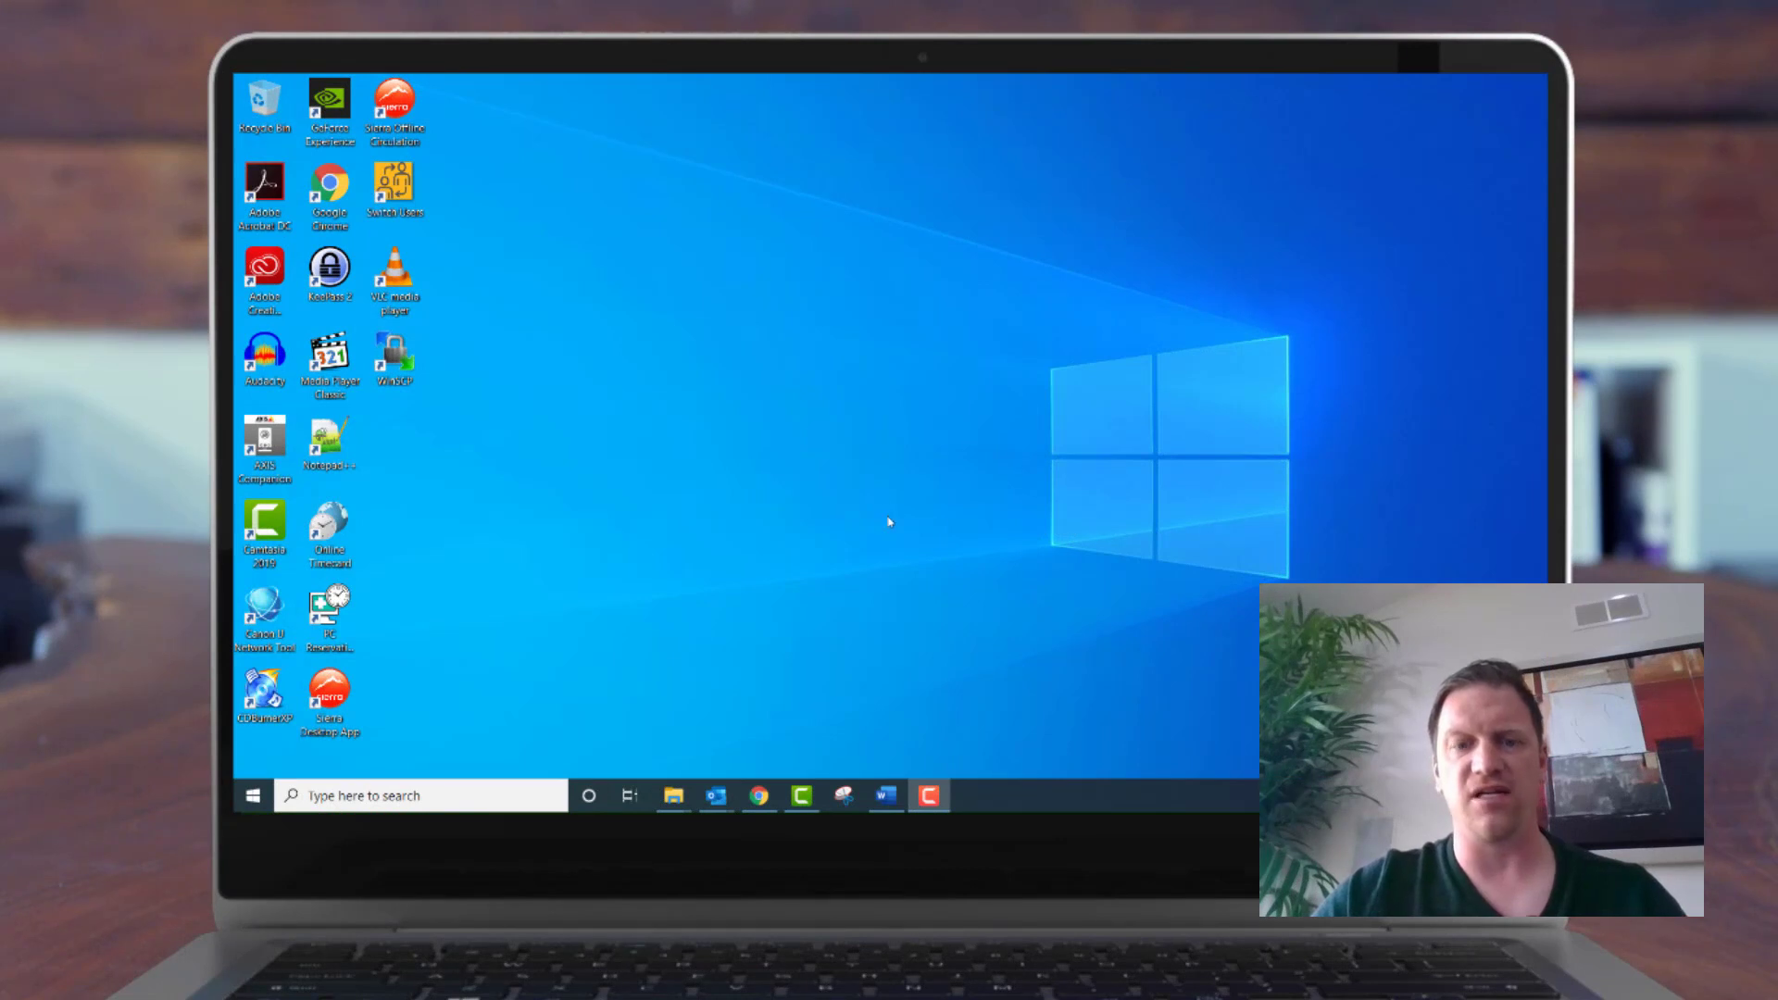
# Download Teams_windows_x64.exe from the Microsoft Teams download page in Chrome and run it
pyautogui.click(758, 795)
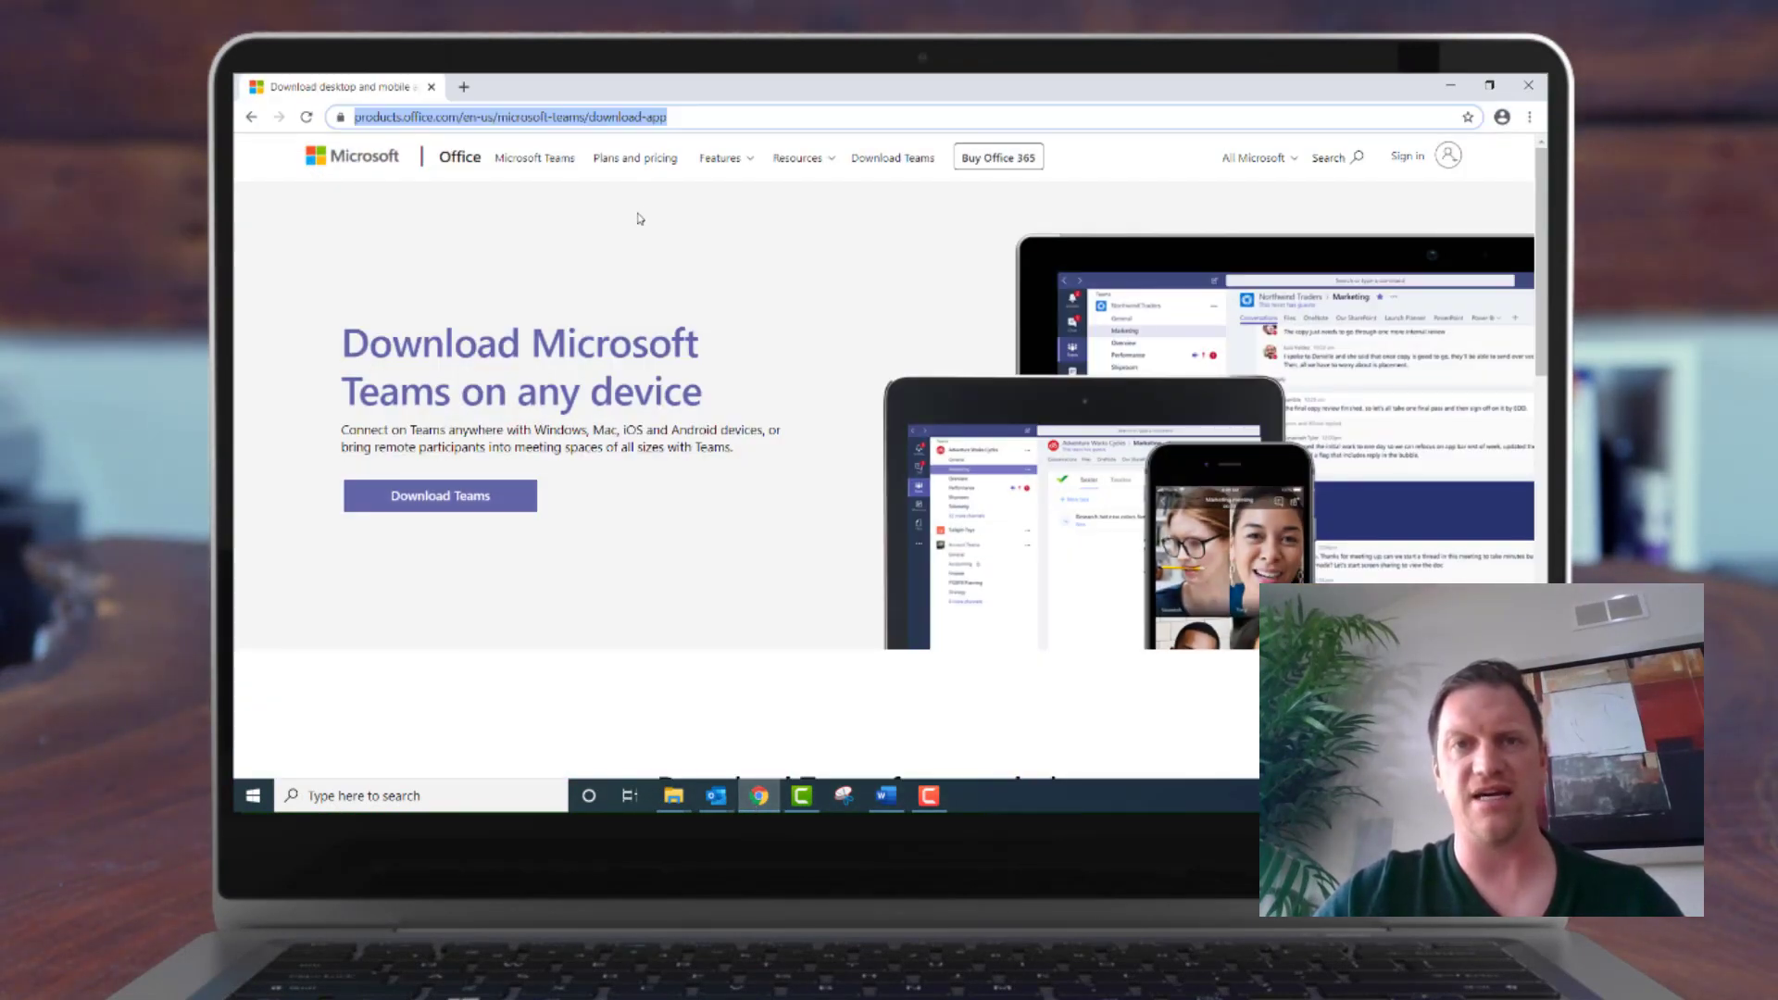
pyautogui.click(250, 117)
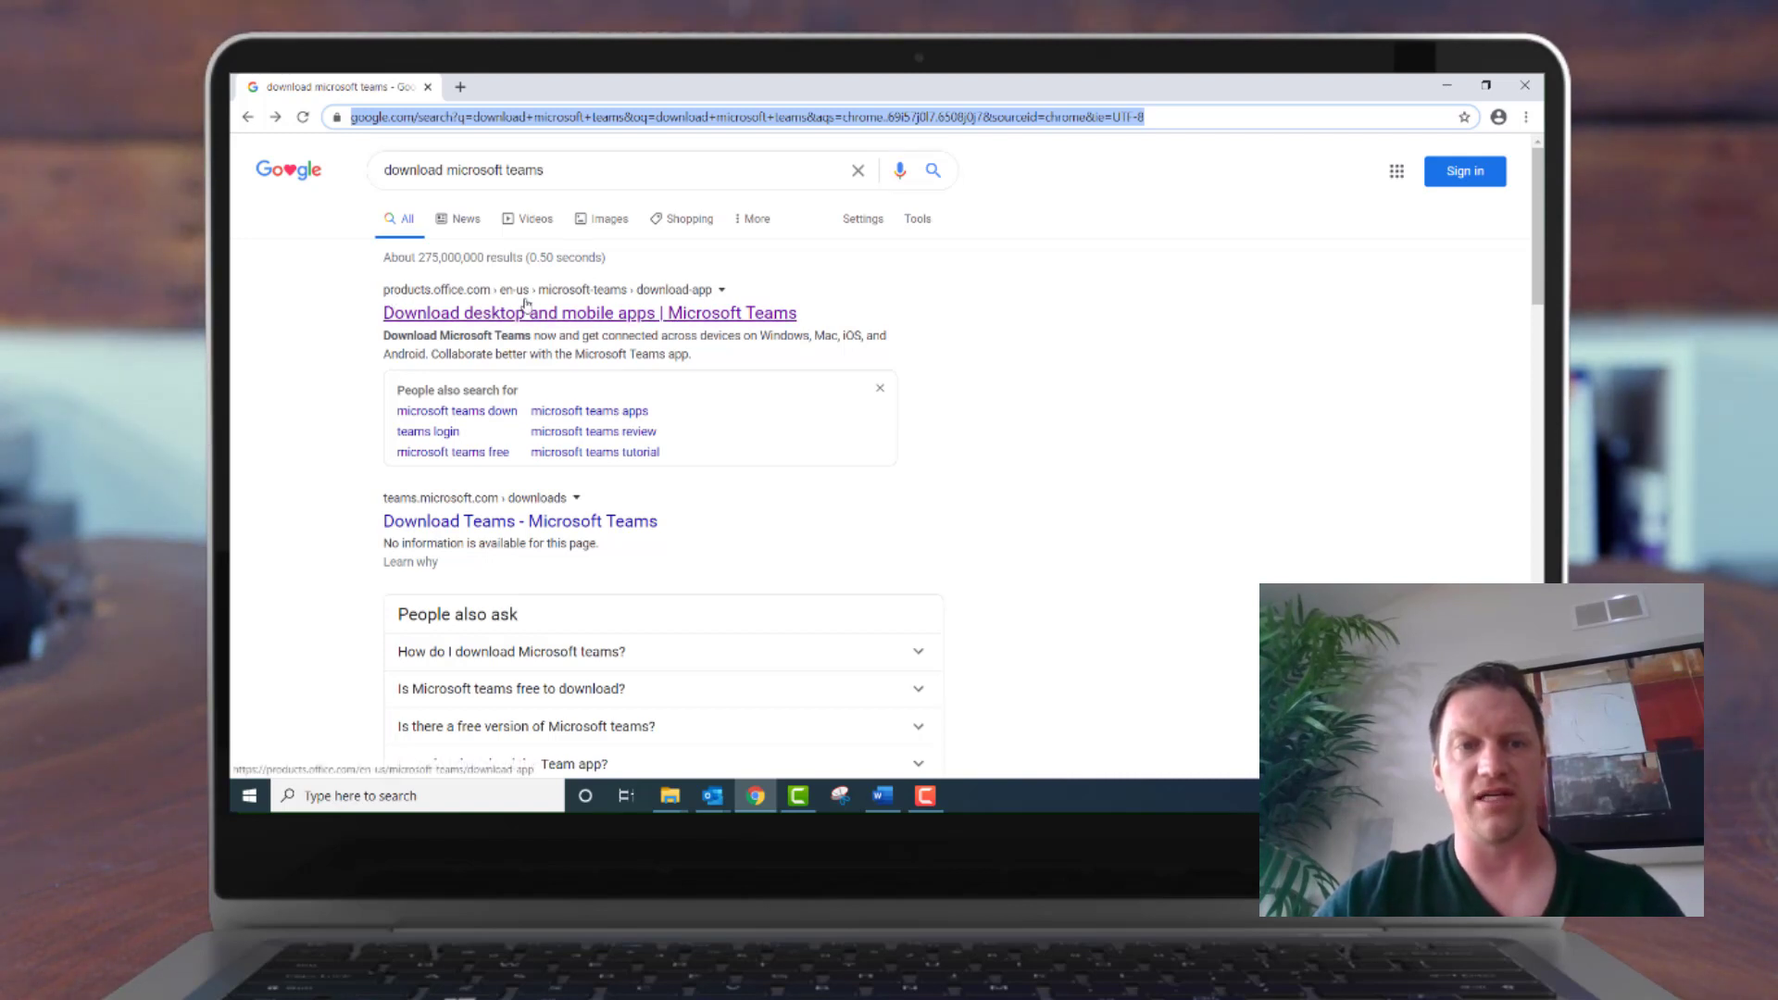
pyautogui.click(581, 319)
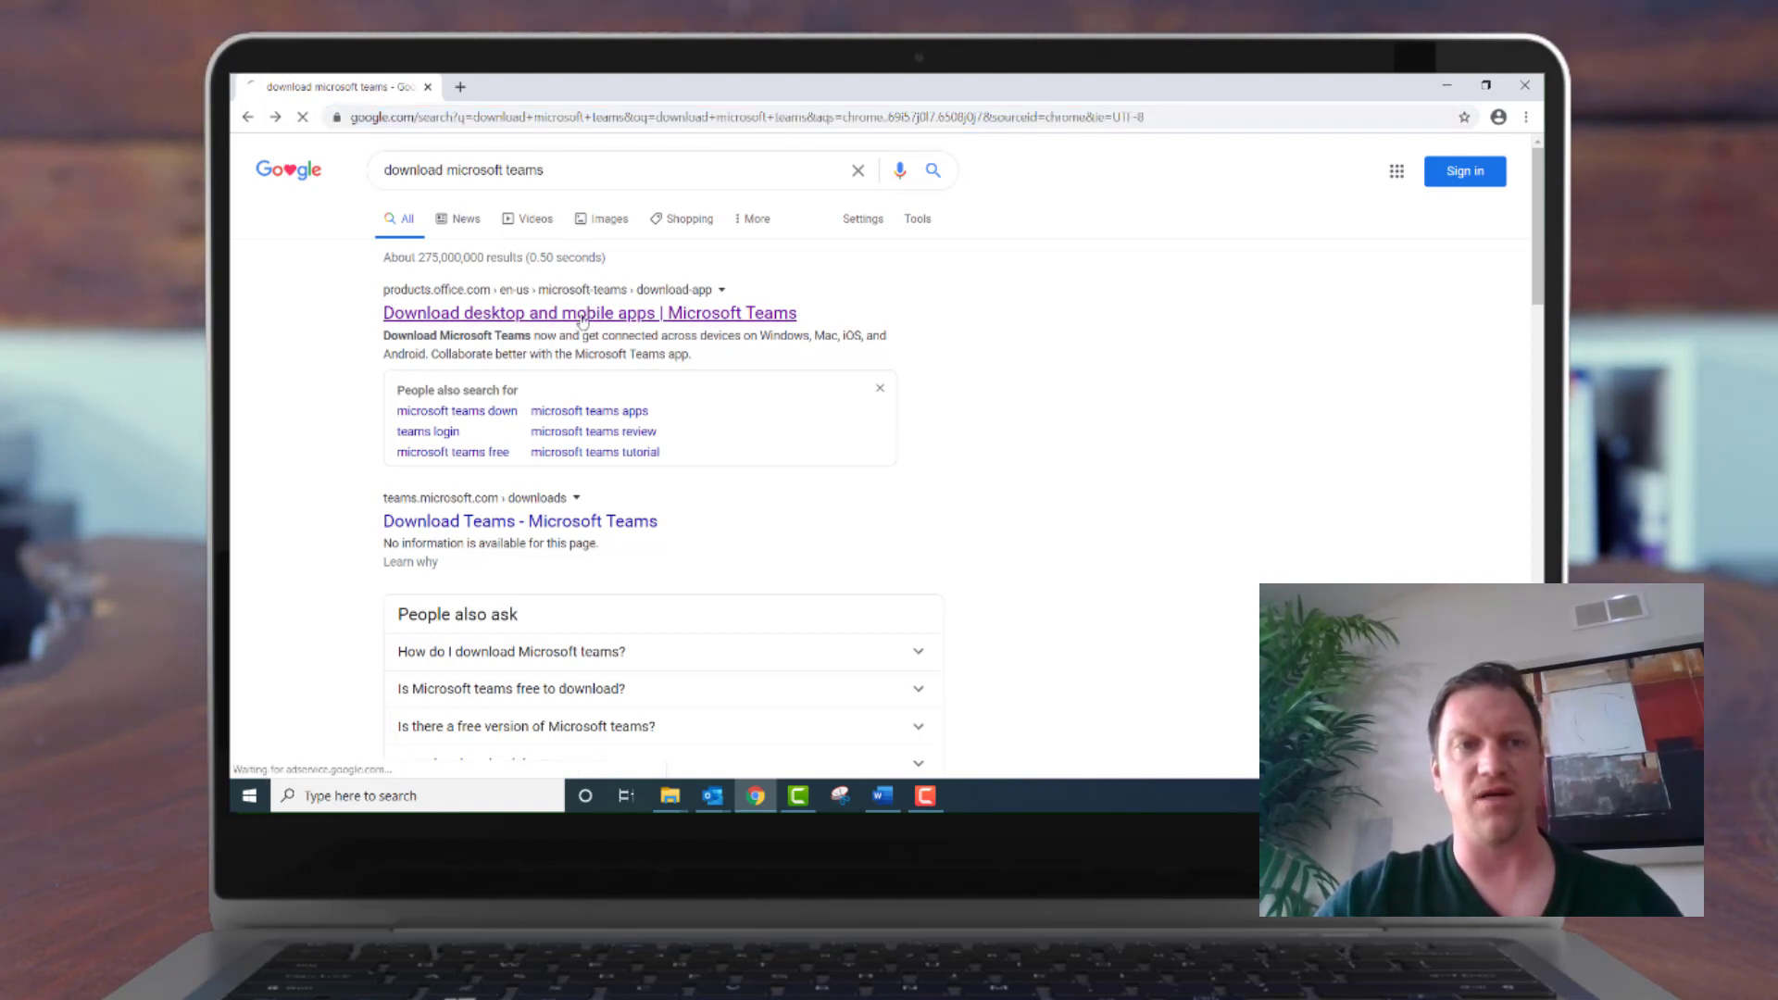
pyautogui.click(470, 502)
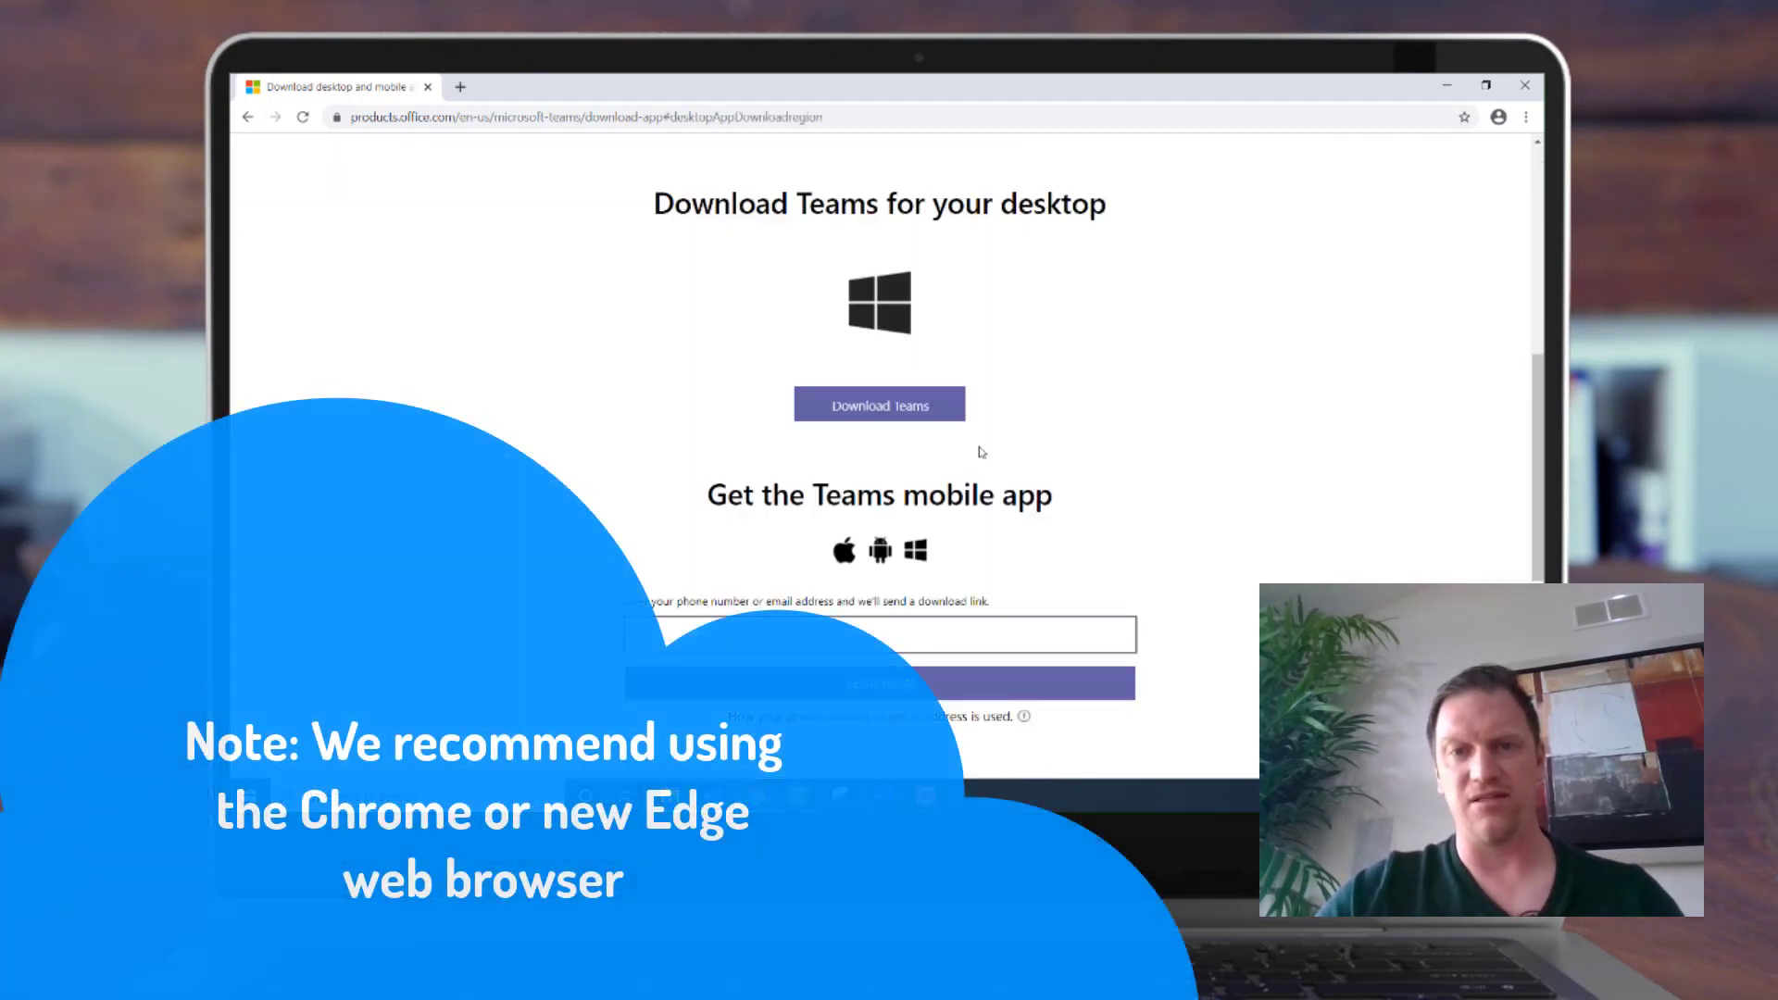
pyautogui.click(924, 416)
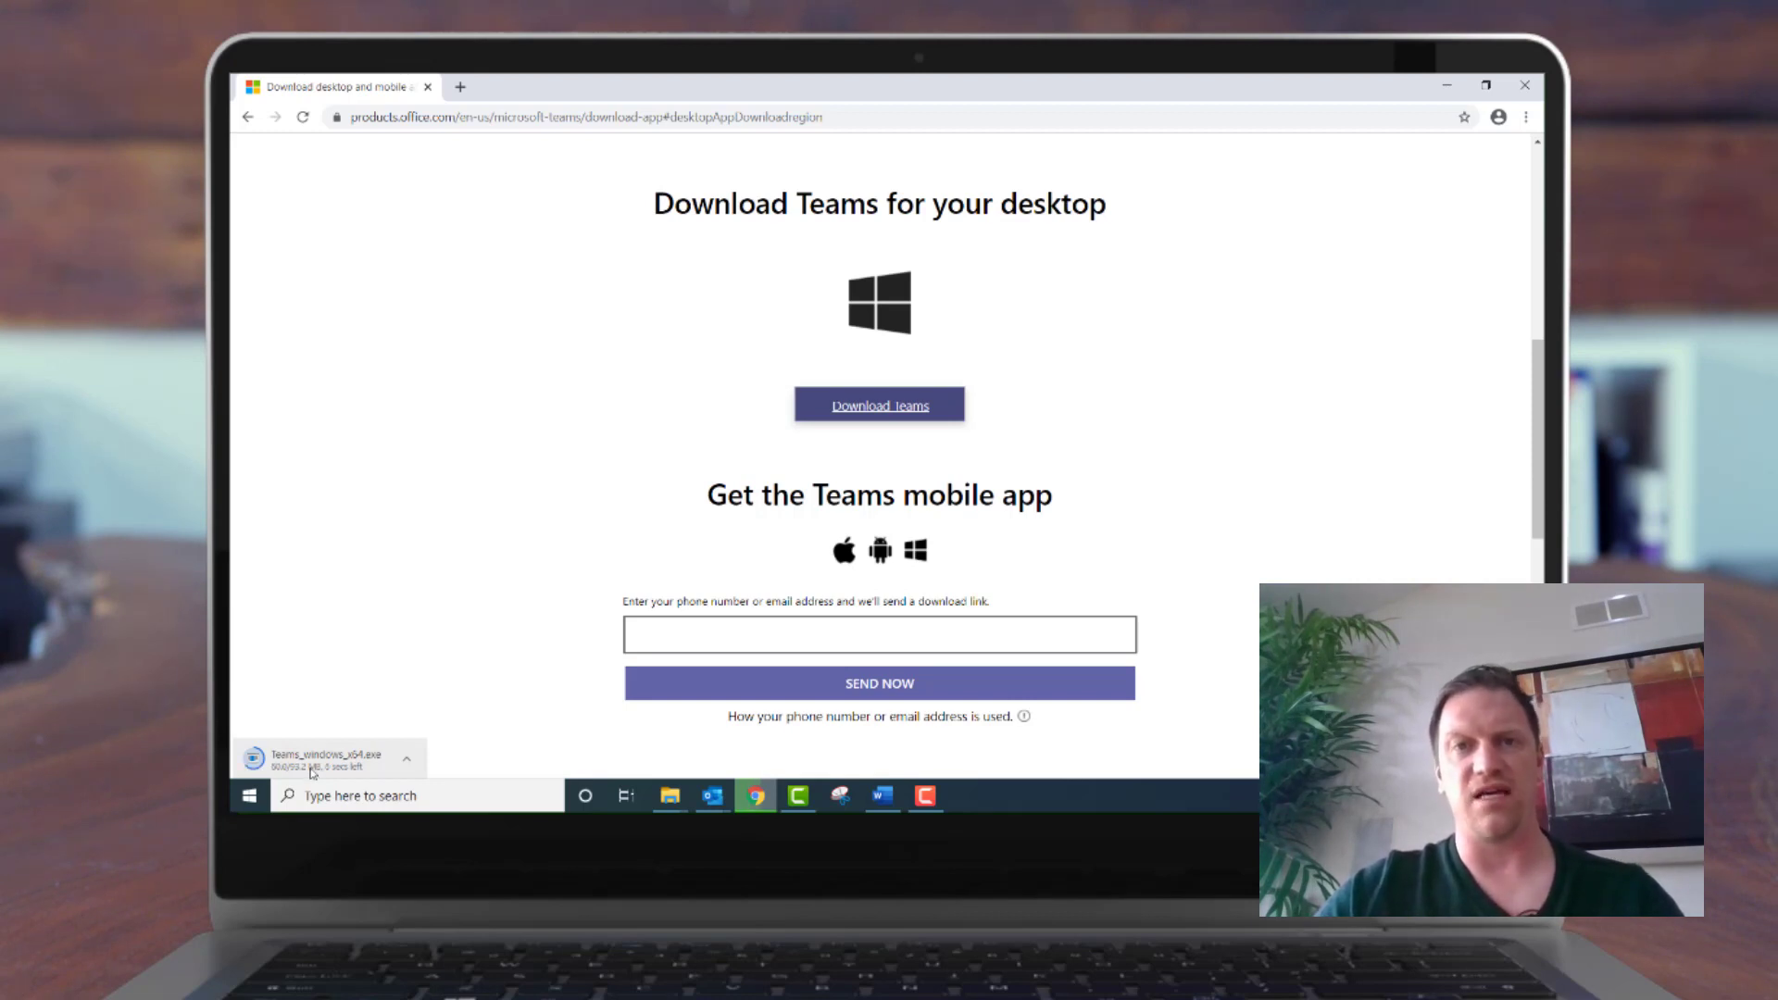
pyautogui.click(326, 759)
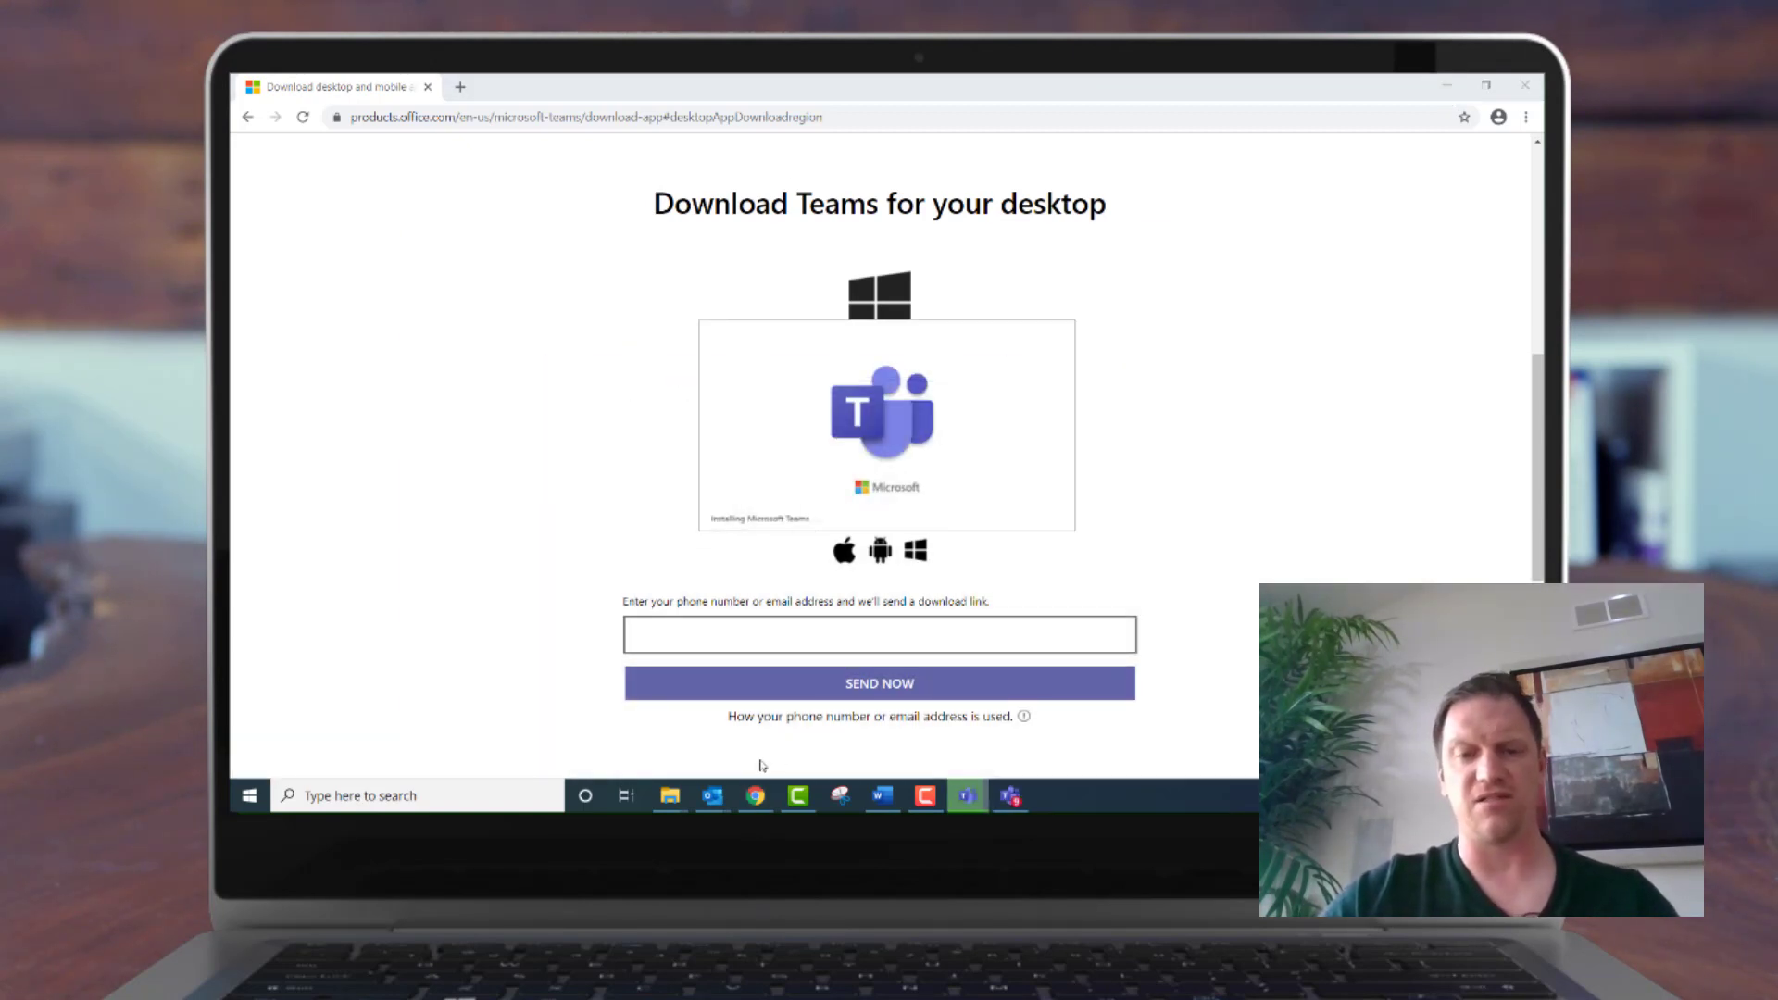
# Launch the Outlook email's Test Book Talk meeting in the installed Teams desktop app
pyautogui.moveTo(712, 795)
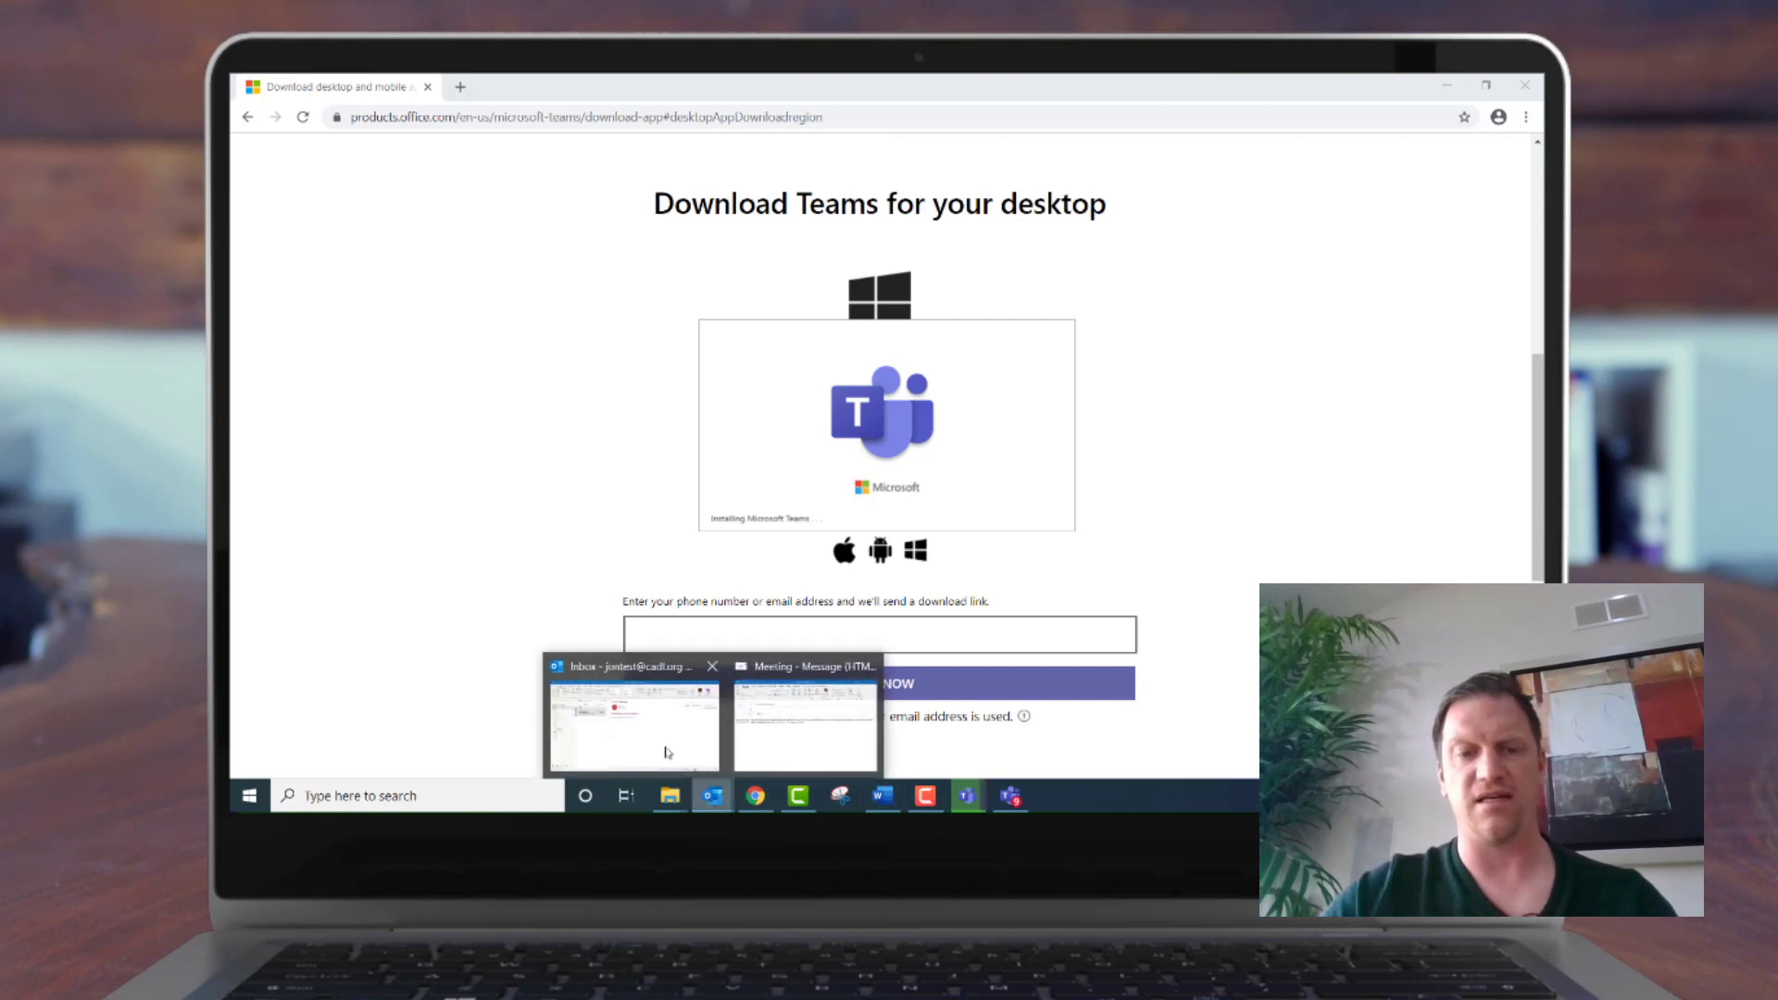
pyautogui.click(668, 752)
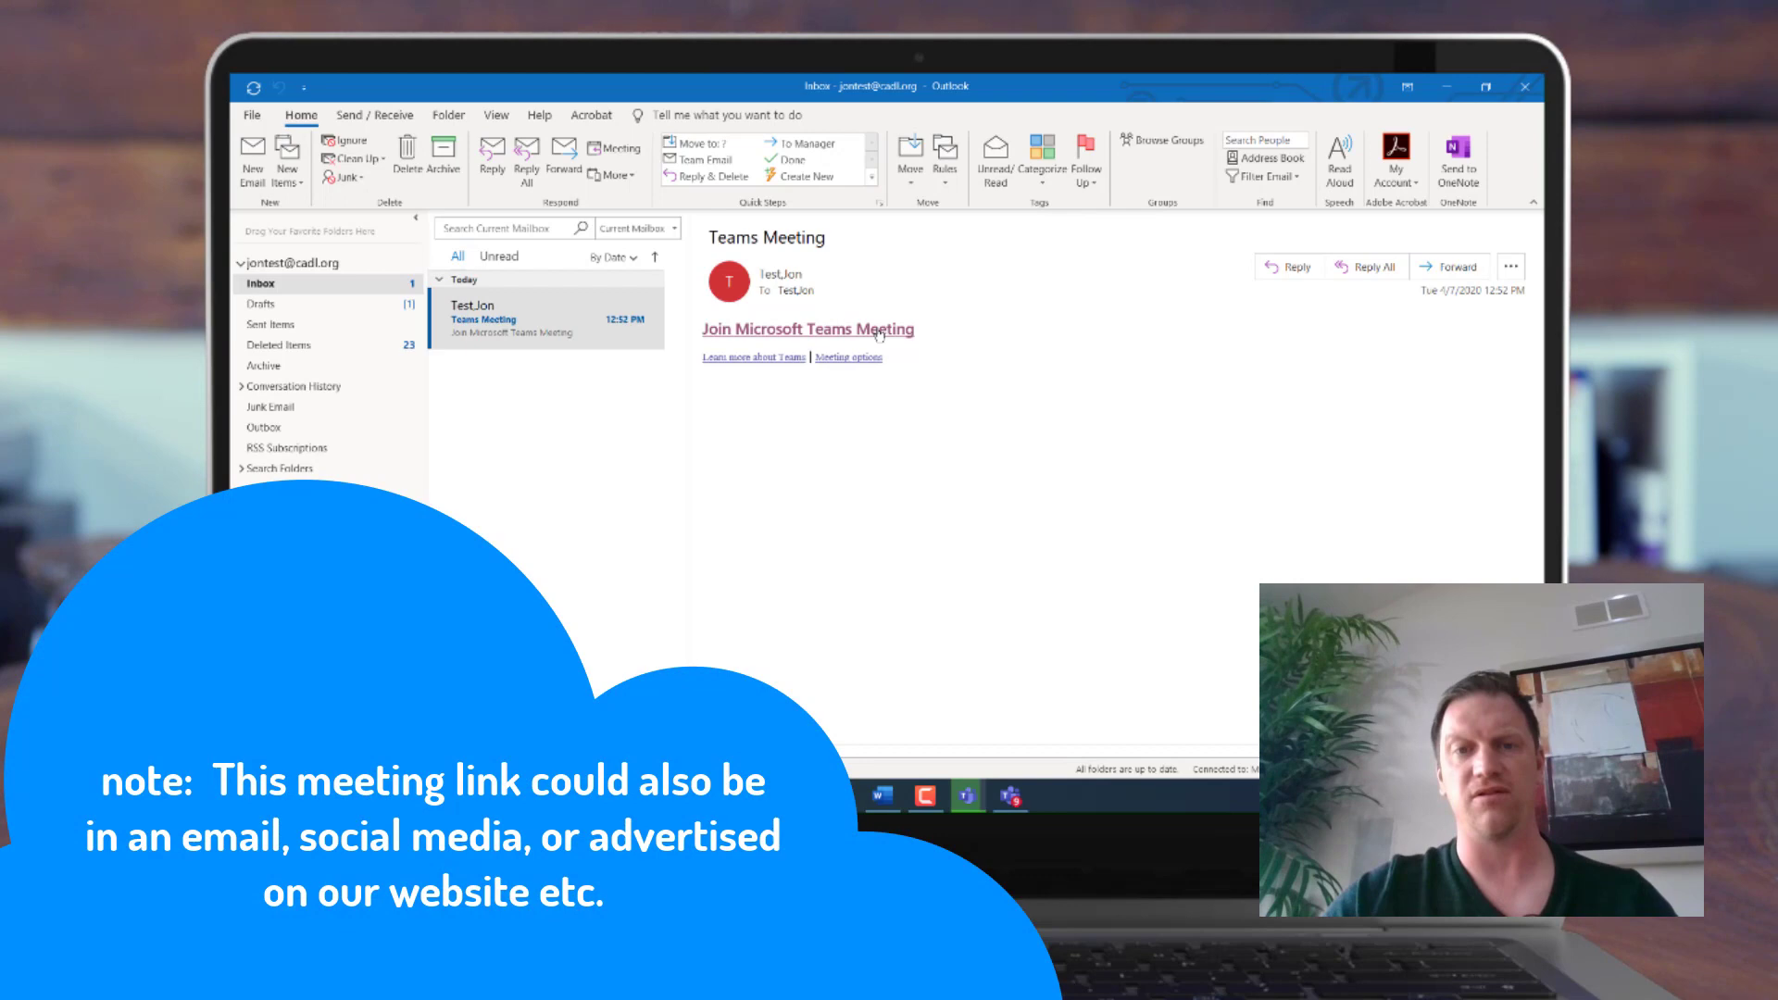
pyautogui.click(879, 332)
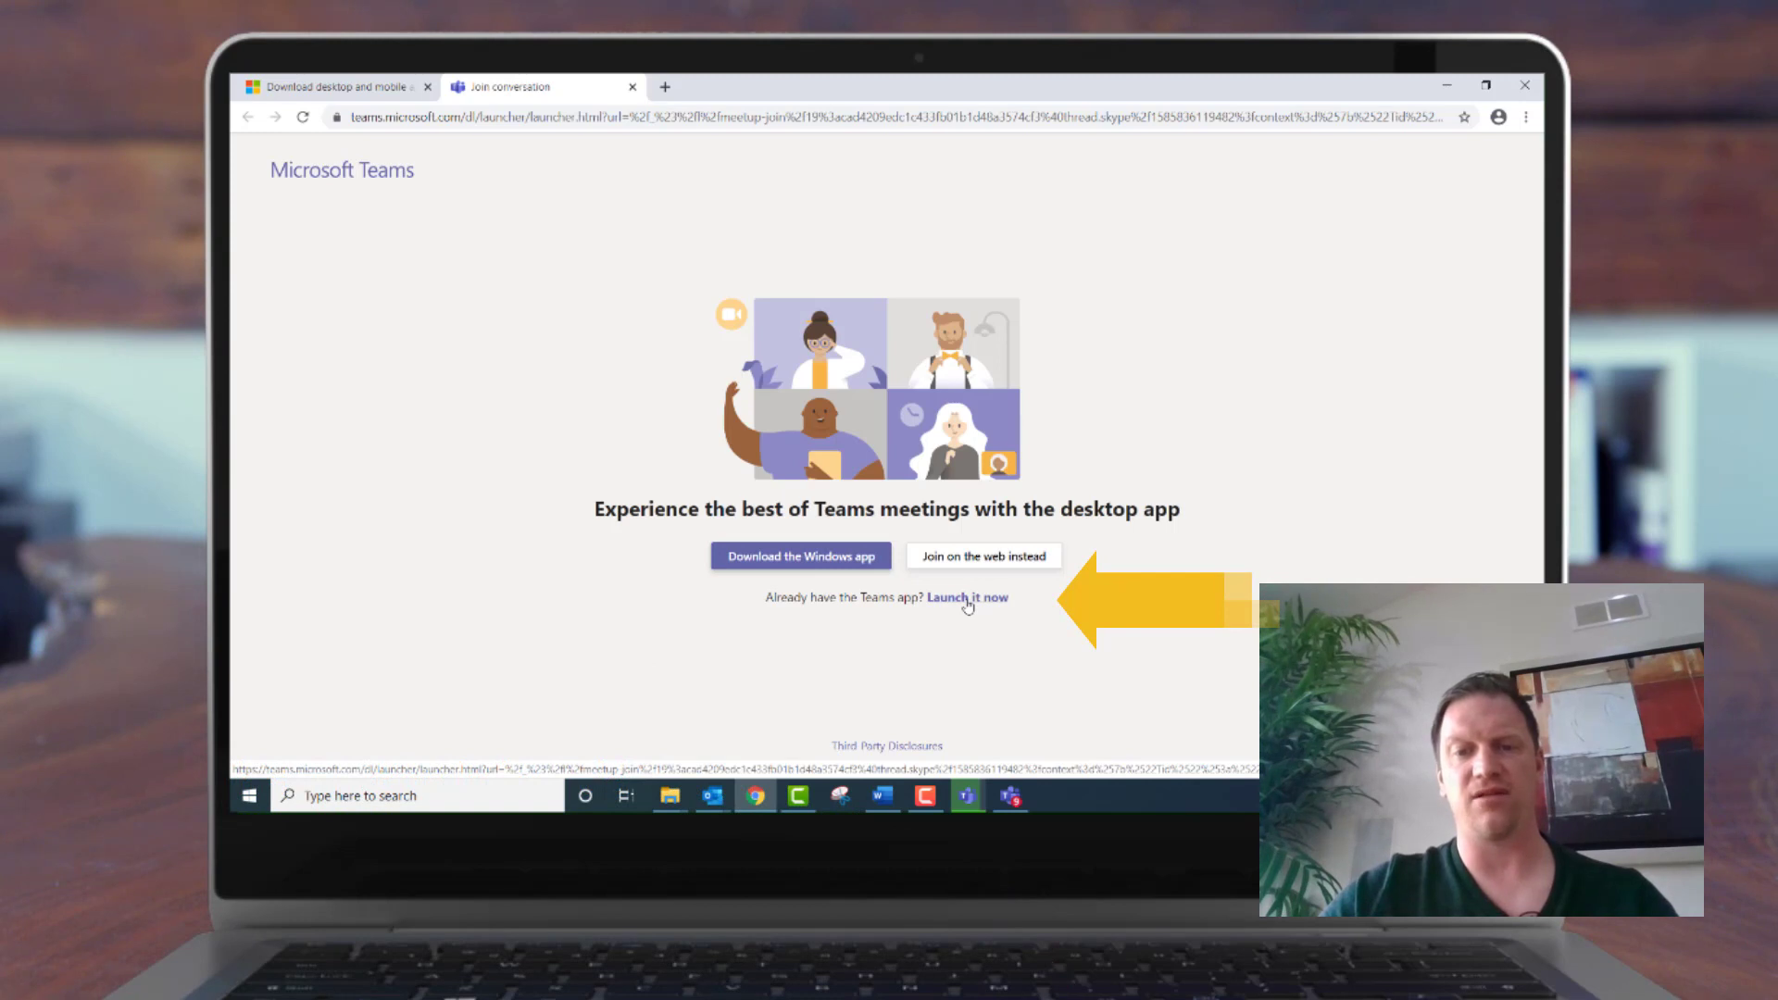
pyautogui.click(967, 599)
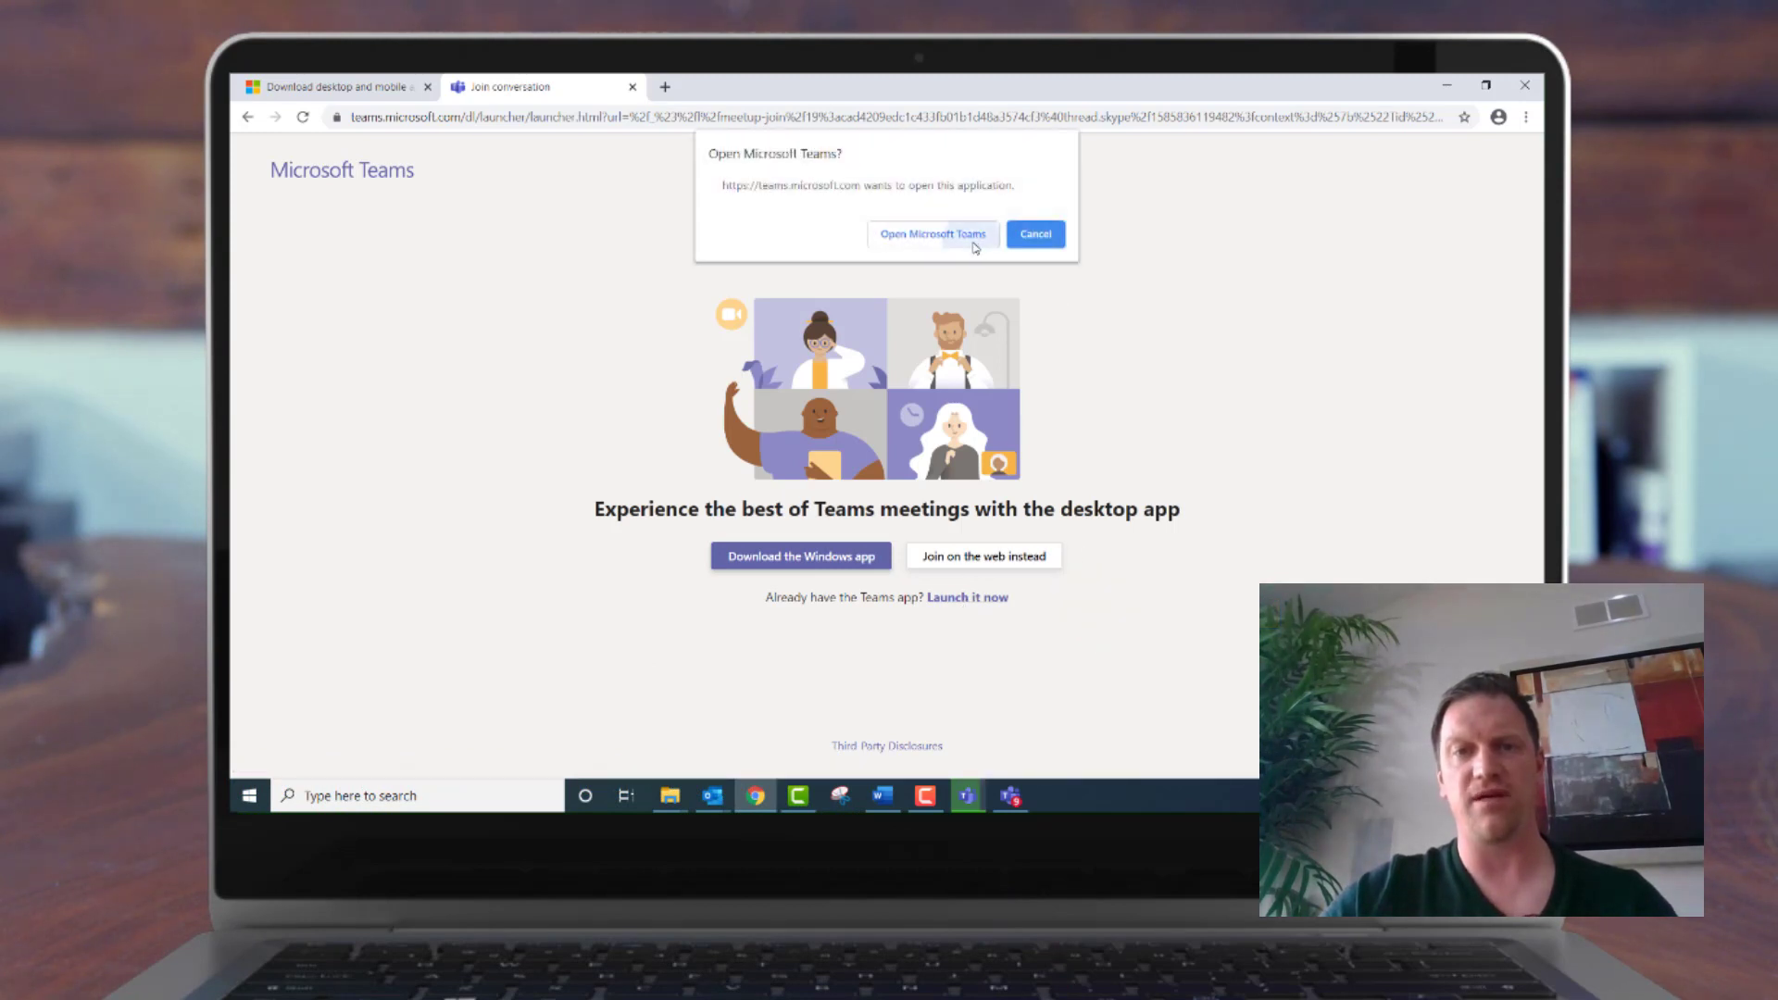
pyautogui.click(933, 234)
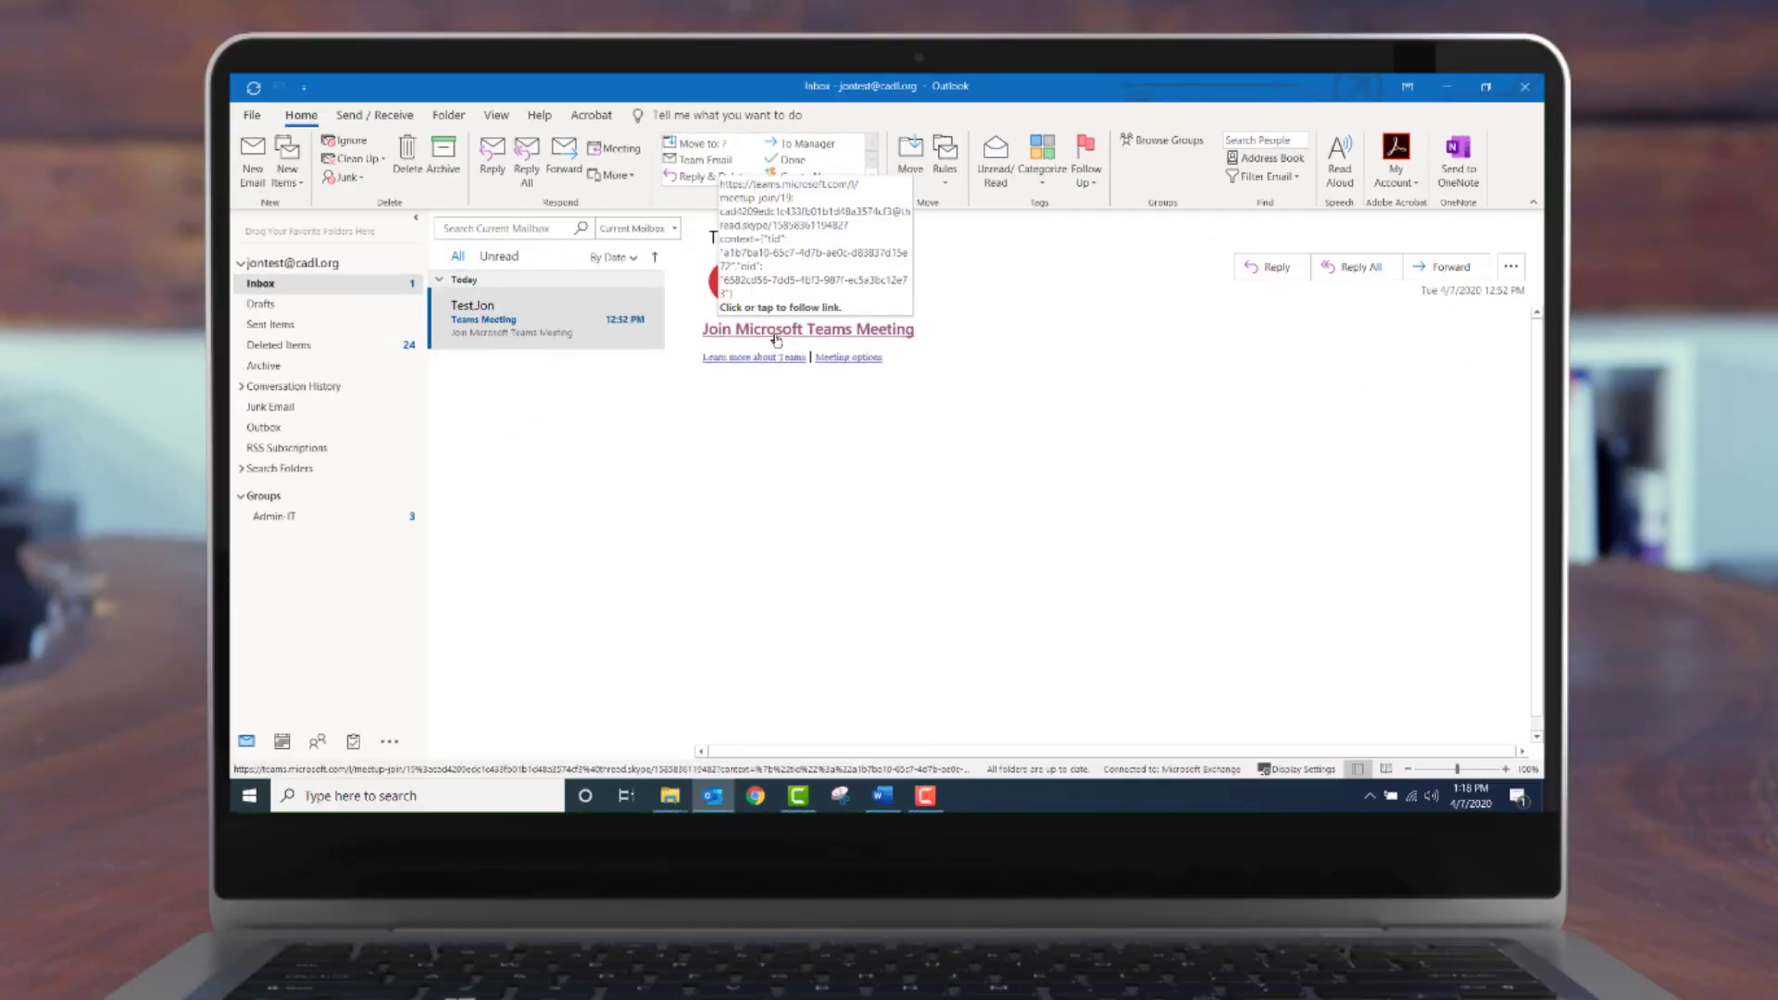
# Reach the 'Meeting in 365Testing' pre-join screen via the email link and Windows app option
pyautogui.click(774, 330)
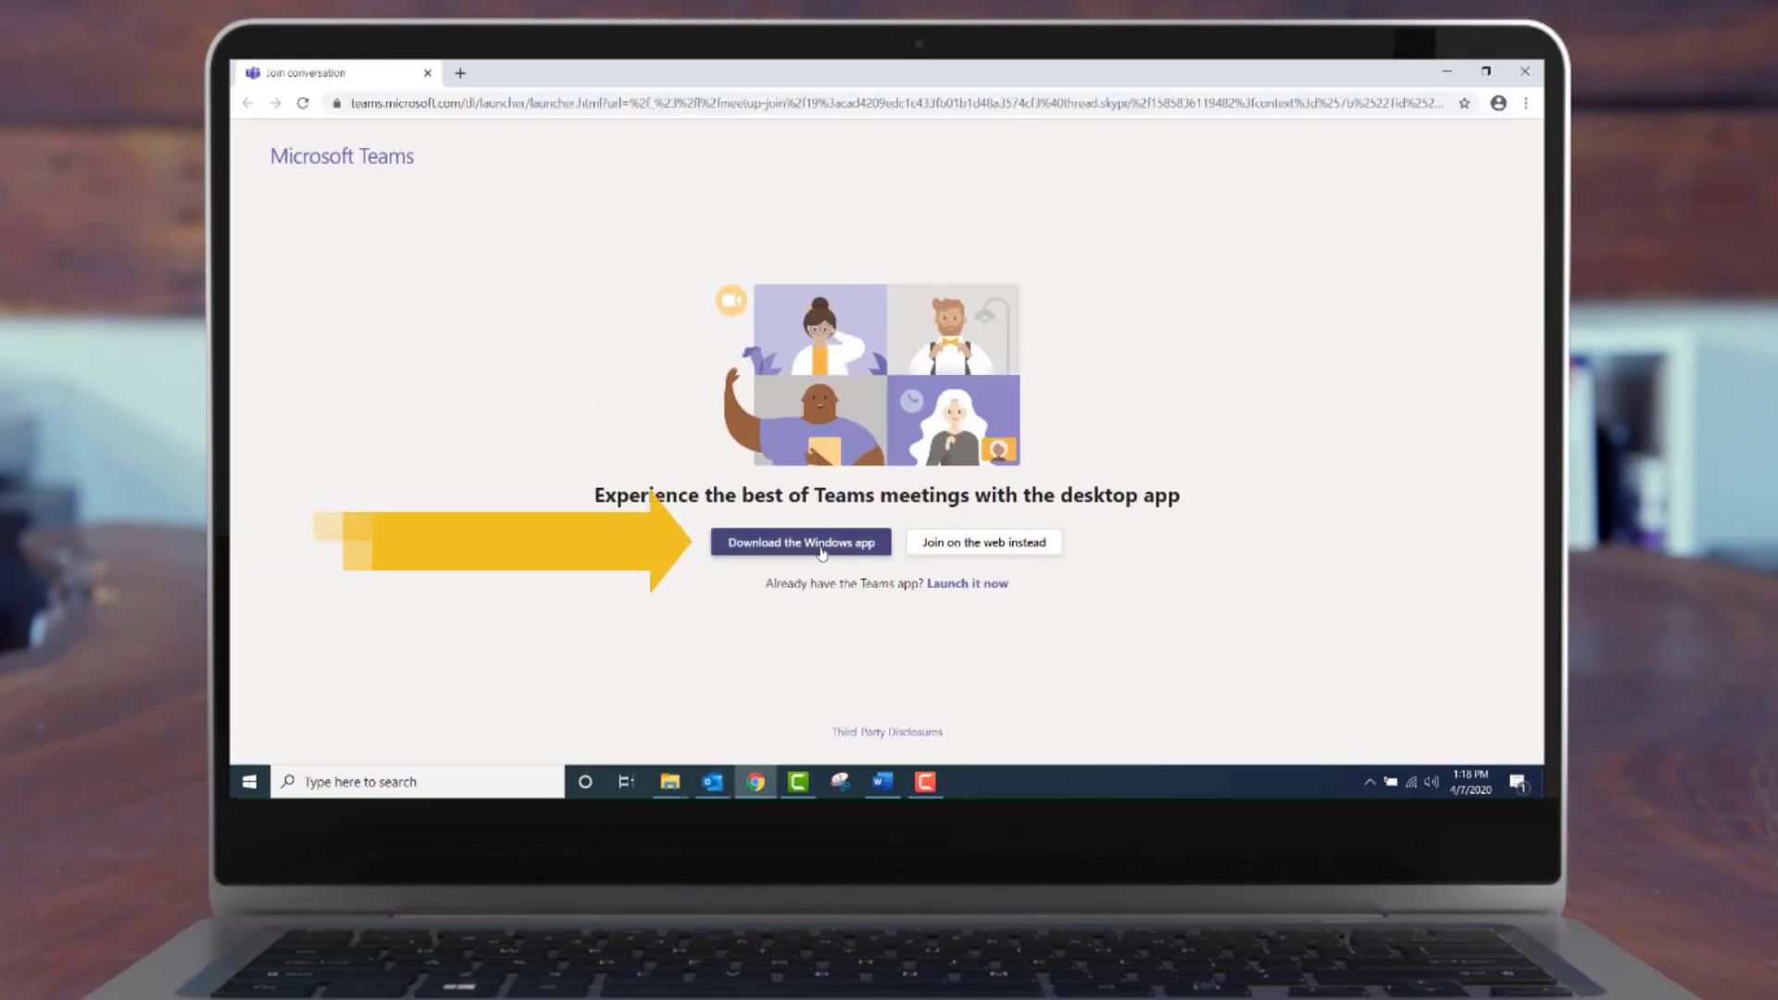
pyautogui.click(821, 544)
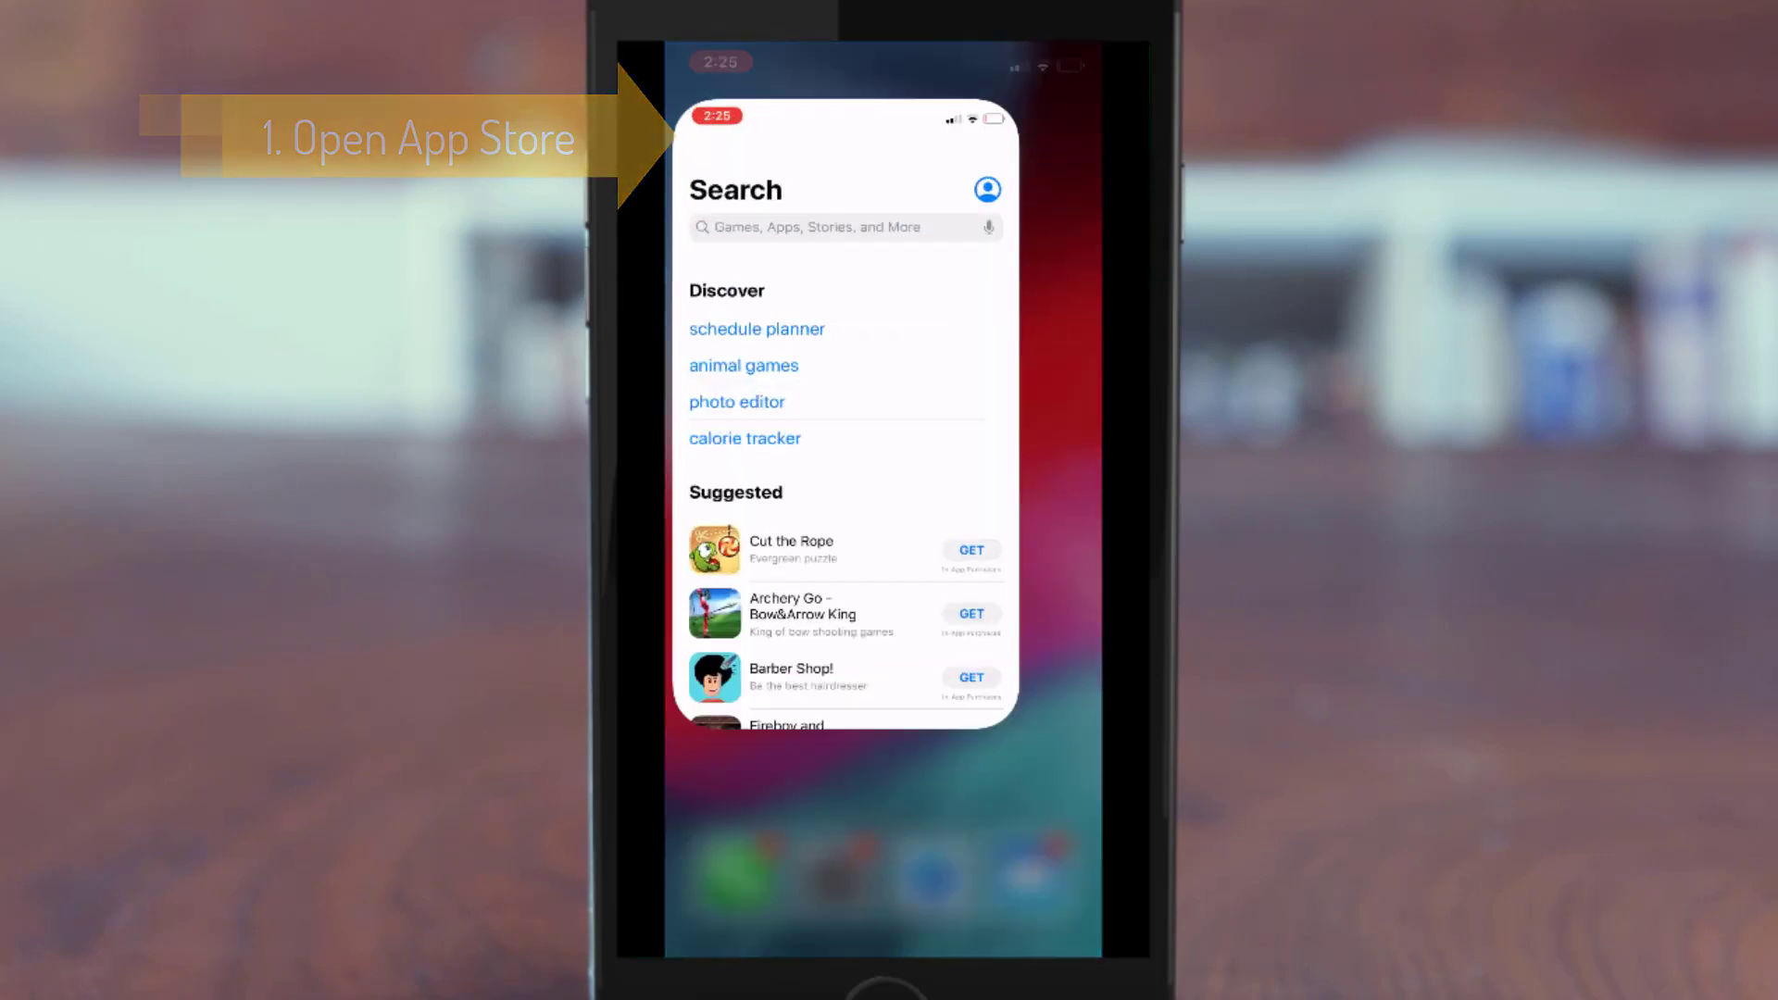
# Search the App Store for 'Teams' and install Microsoft Teams on the iPhone
pyautogui.click(842, 198)
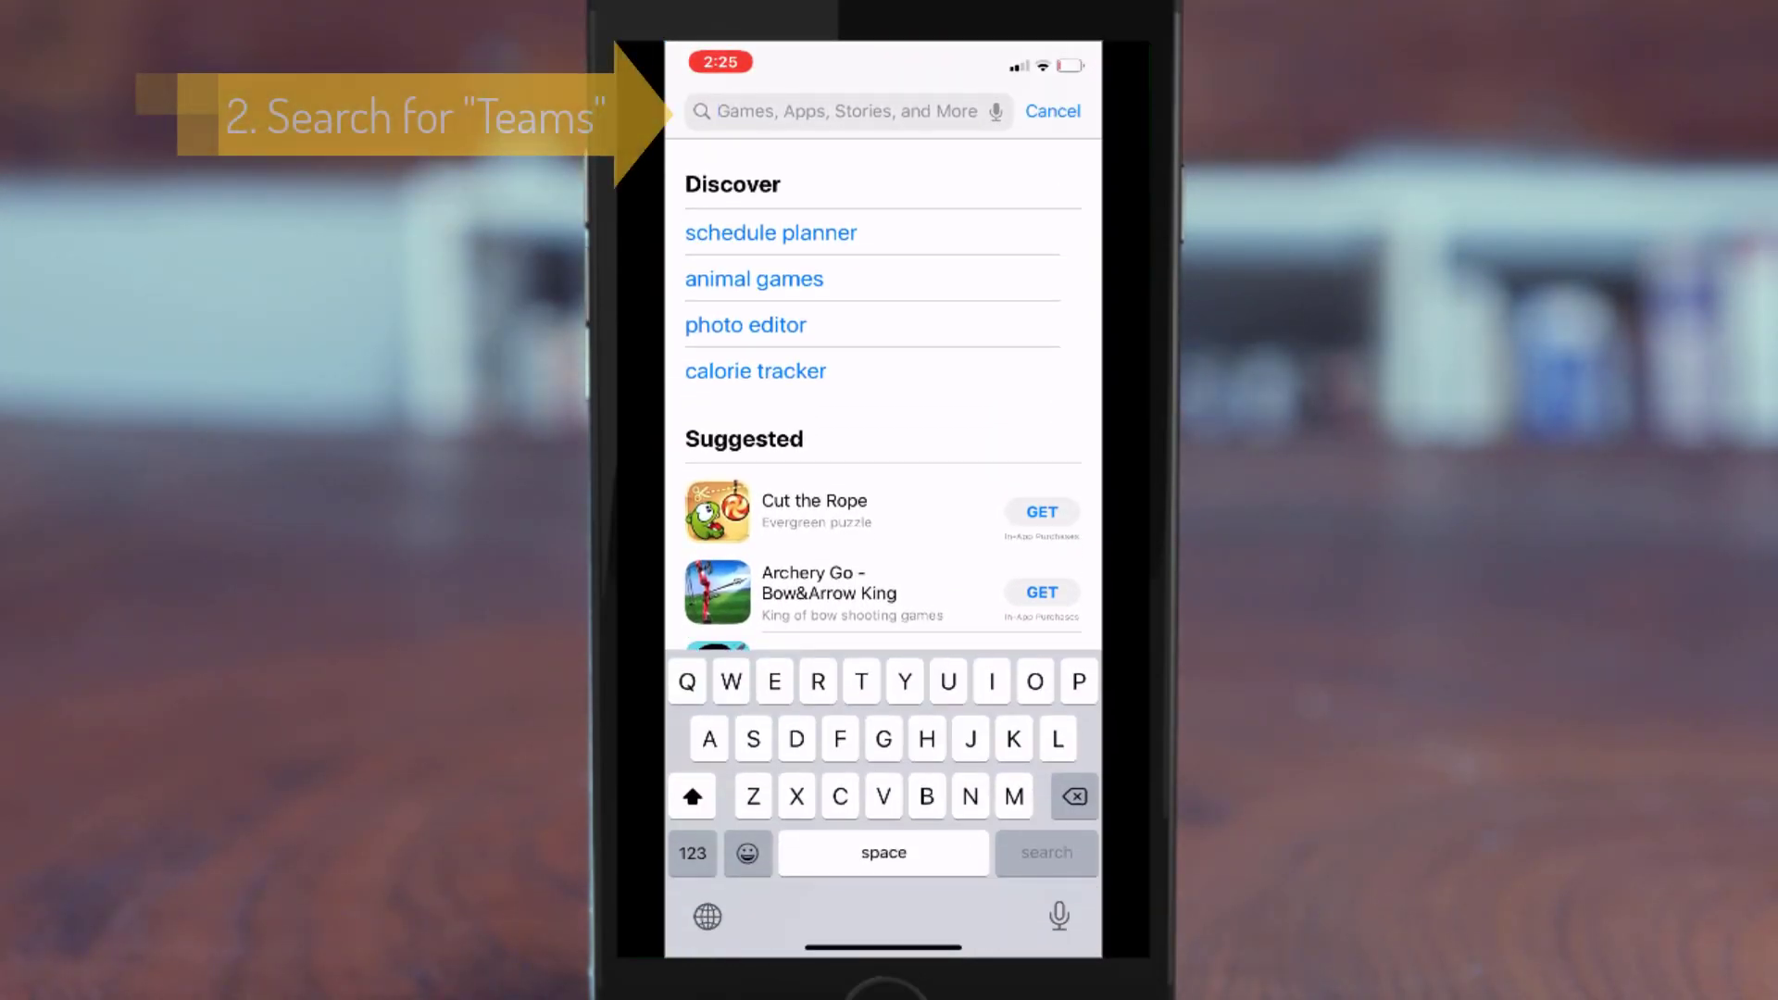
pyautogui.write('Team')
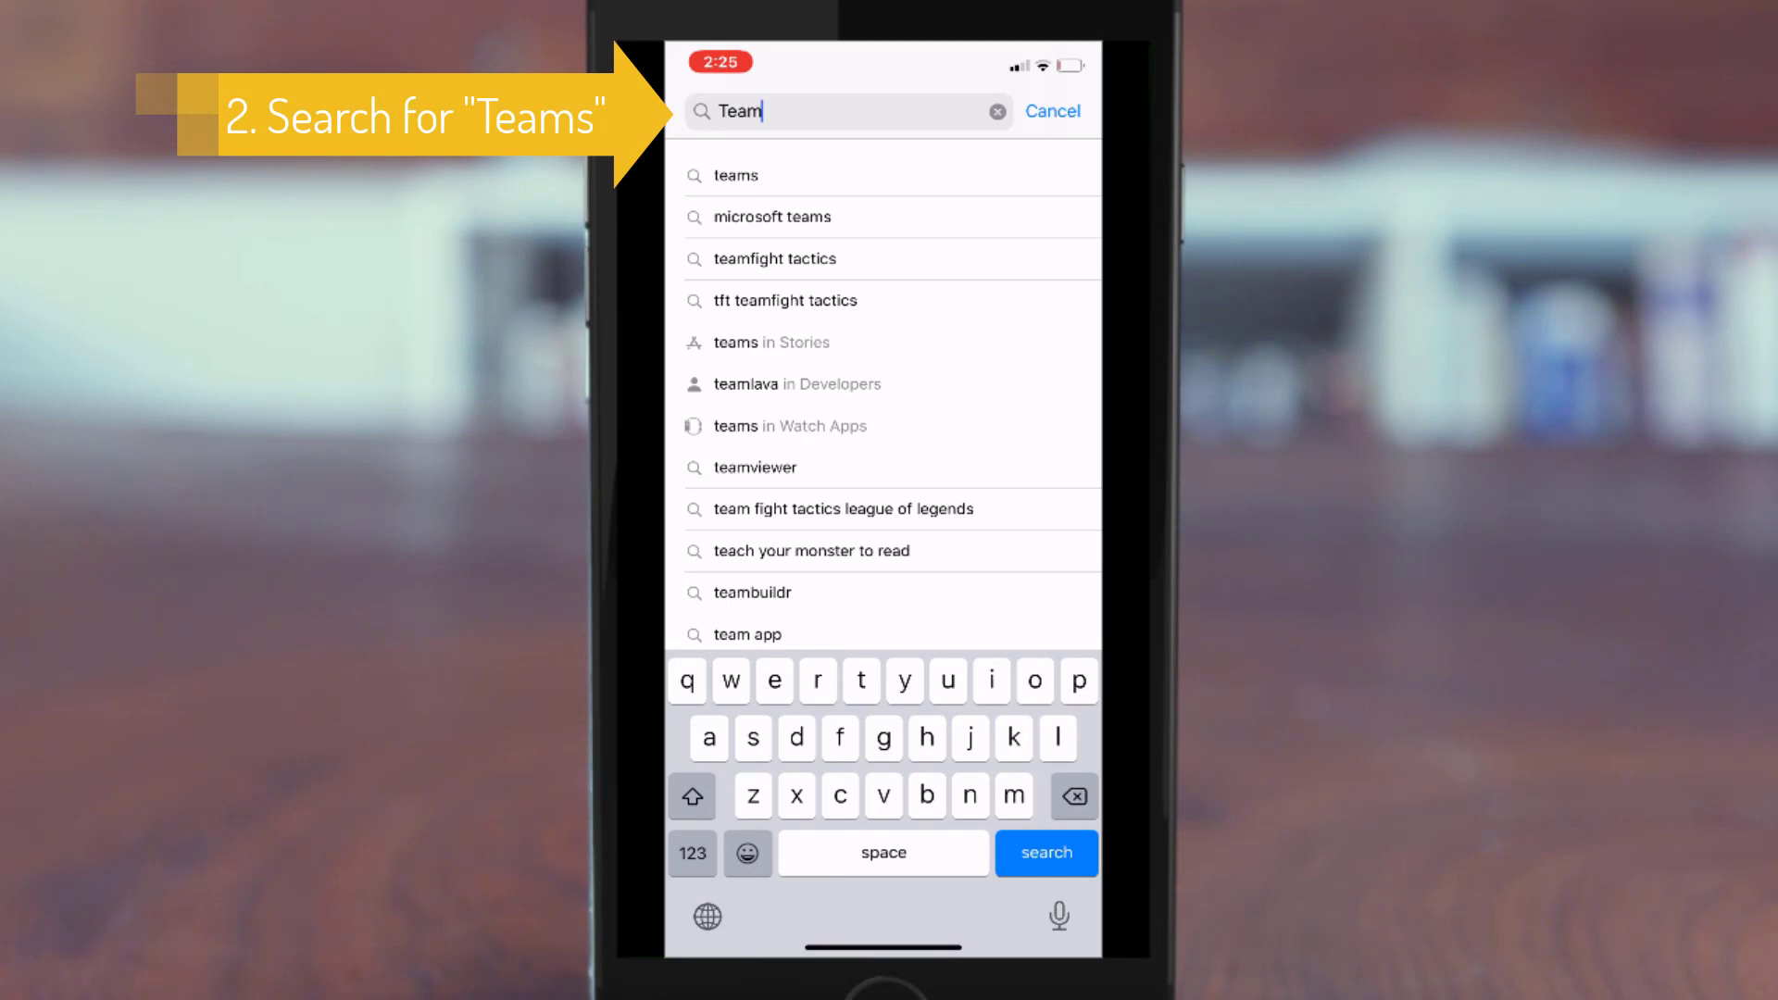
pyautogui.write('s')
pyautogui.click(772, 219)
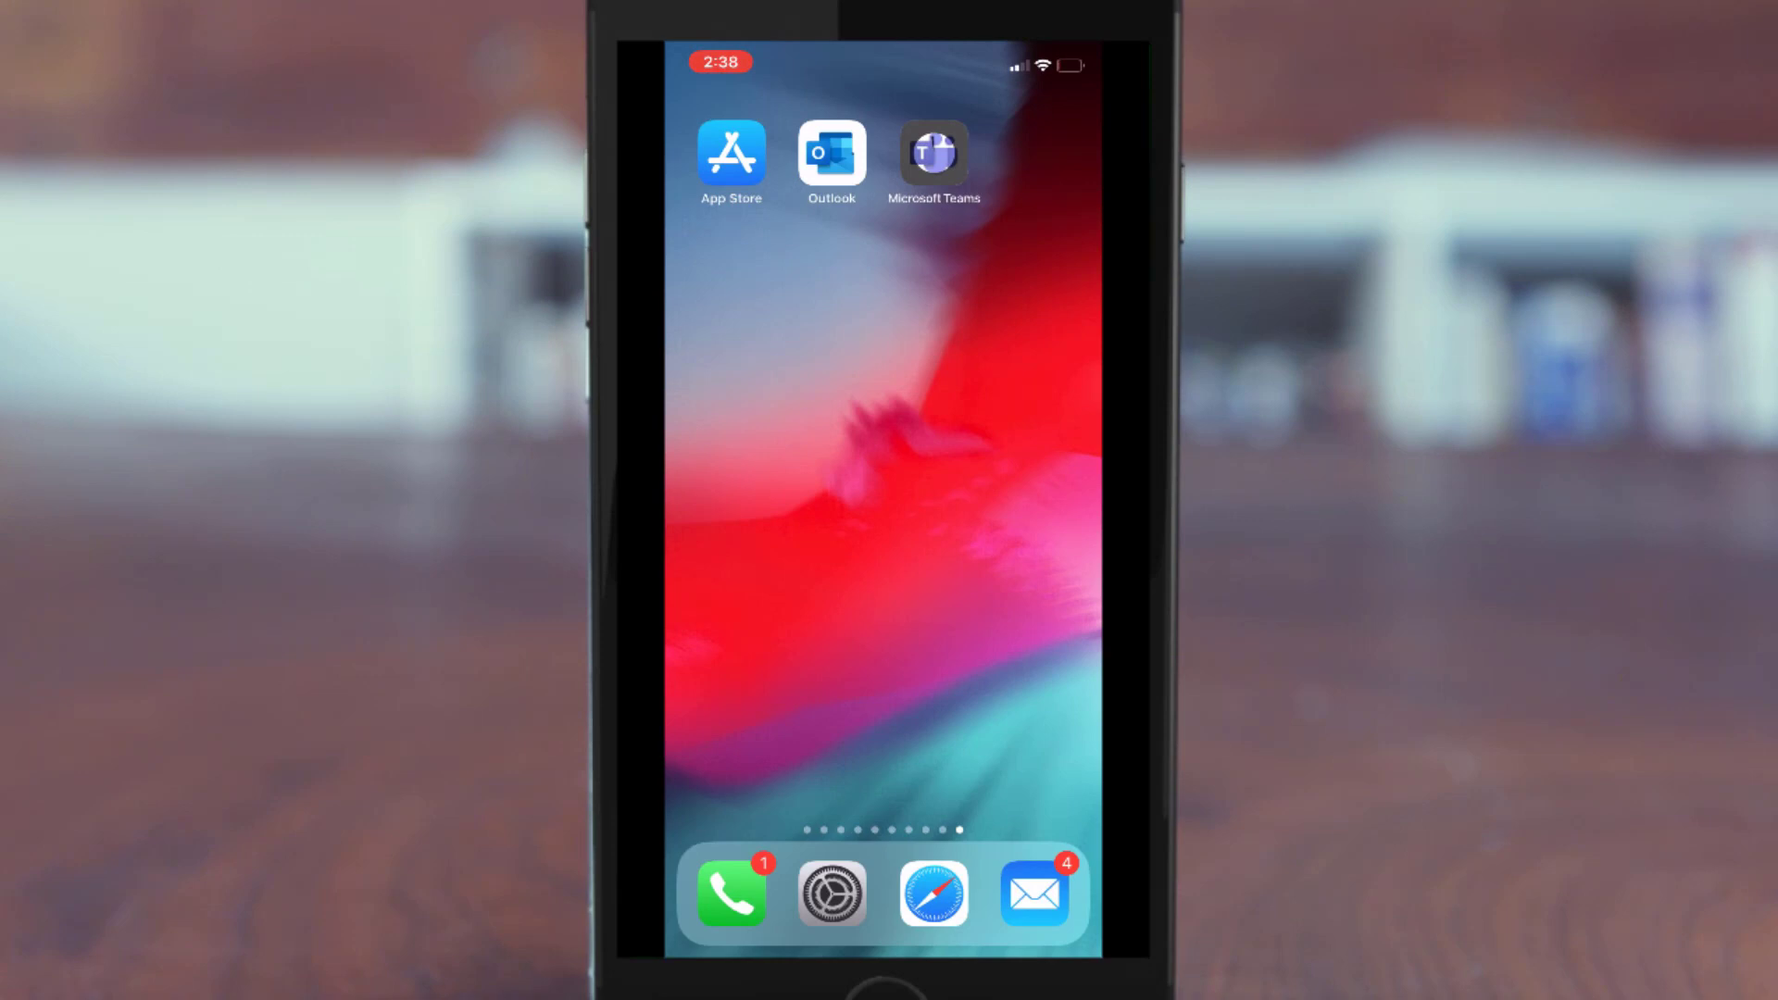
# Open the Teams Meeting email in iPhone Outlook and tap Join Microsoft Teams Meeting
pyautogui.click(832, 153)
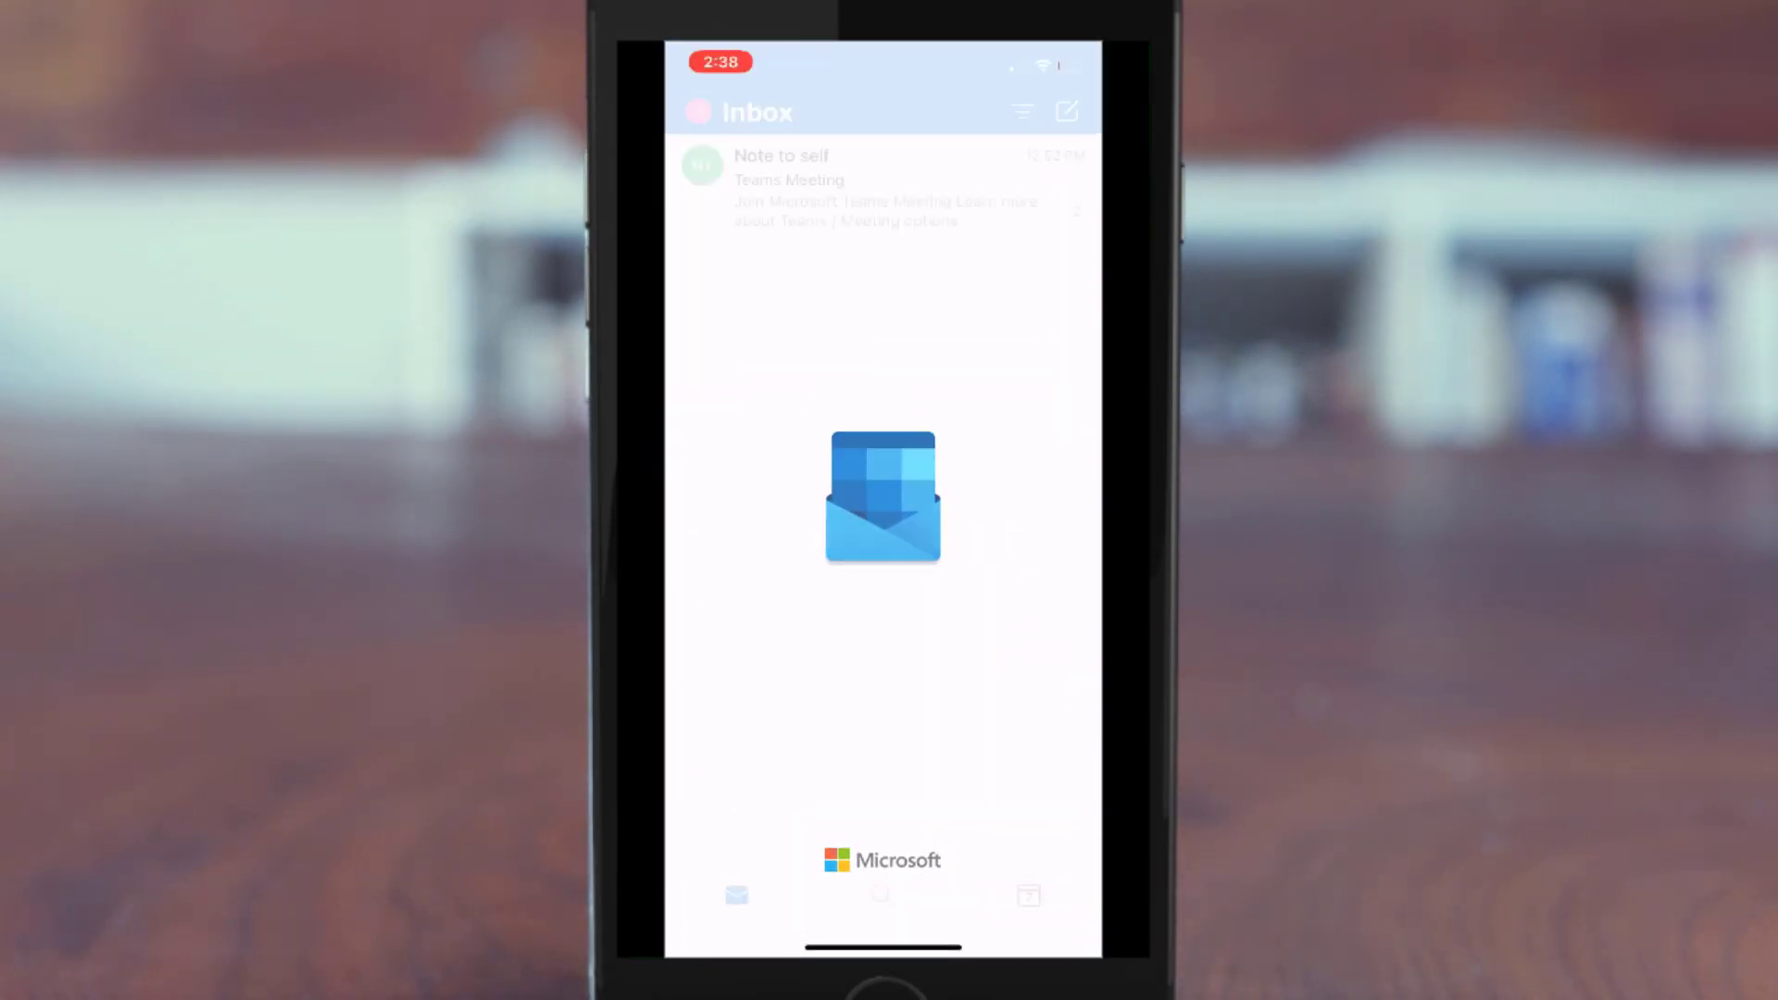
pyautogui.click(880, 185)
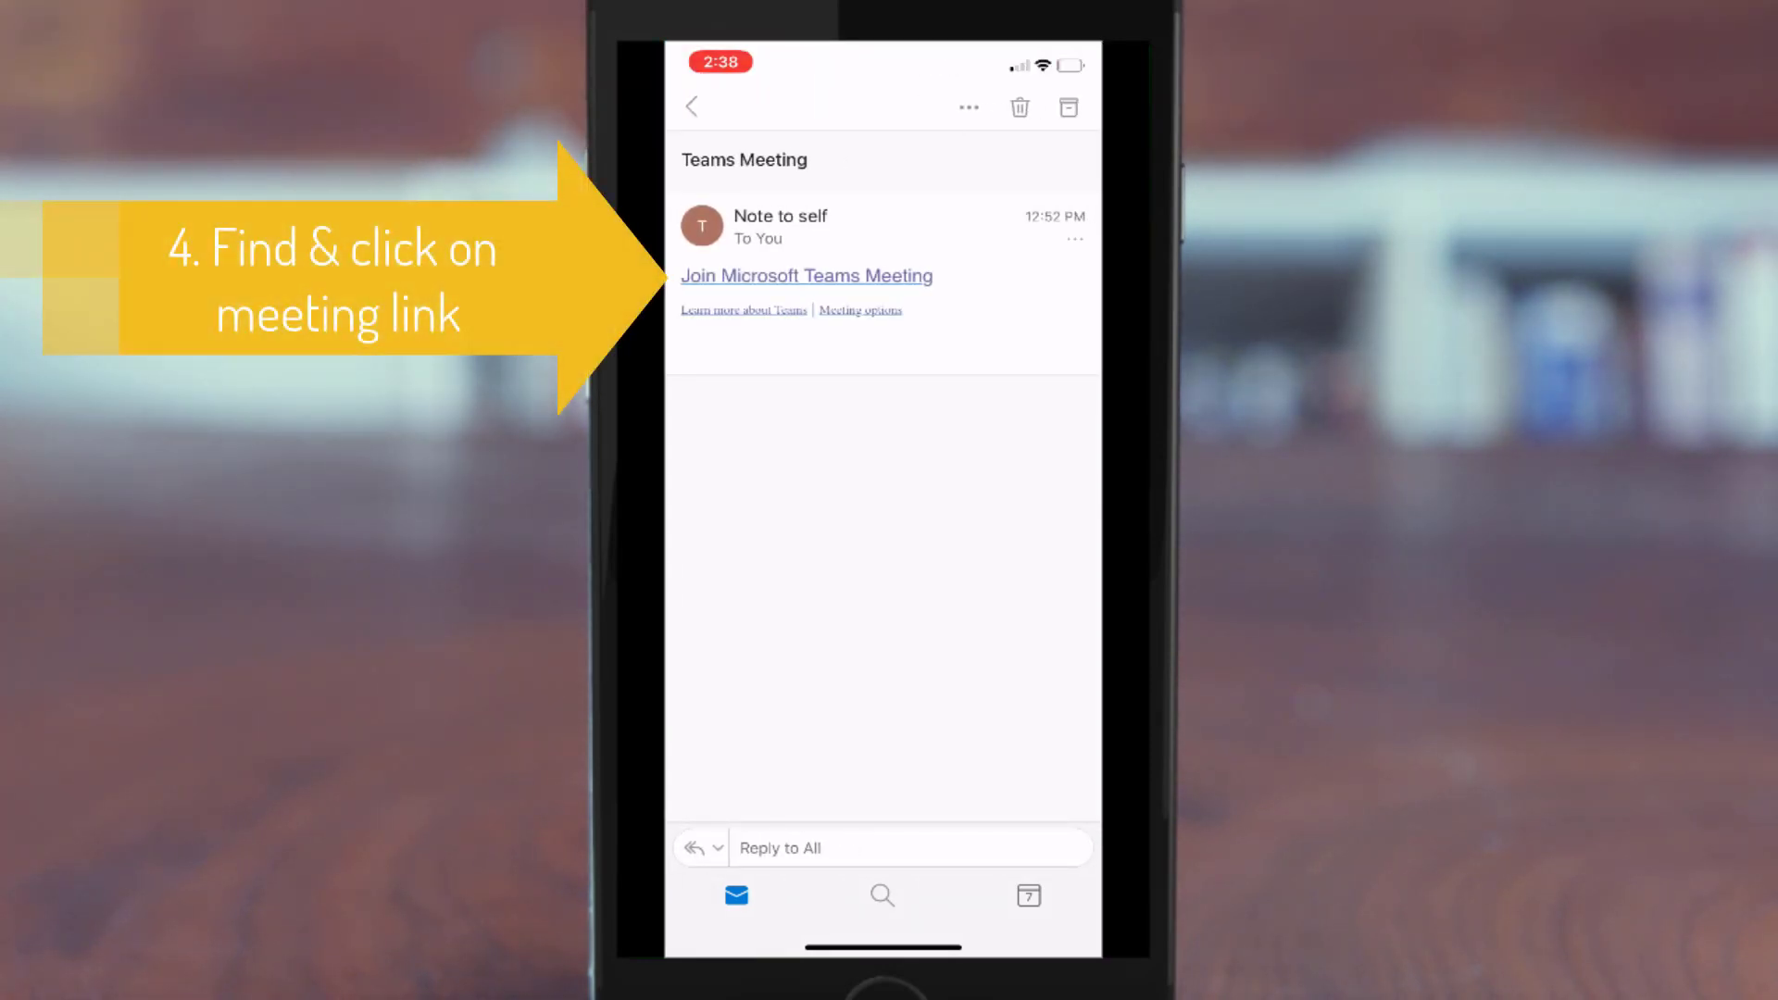
pyautogui.click(806, 276)
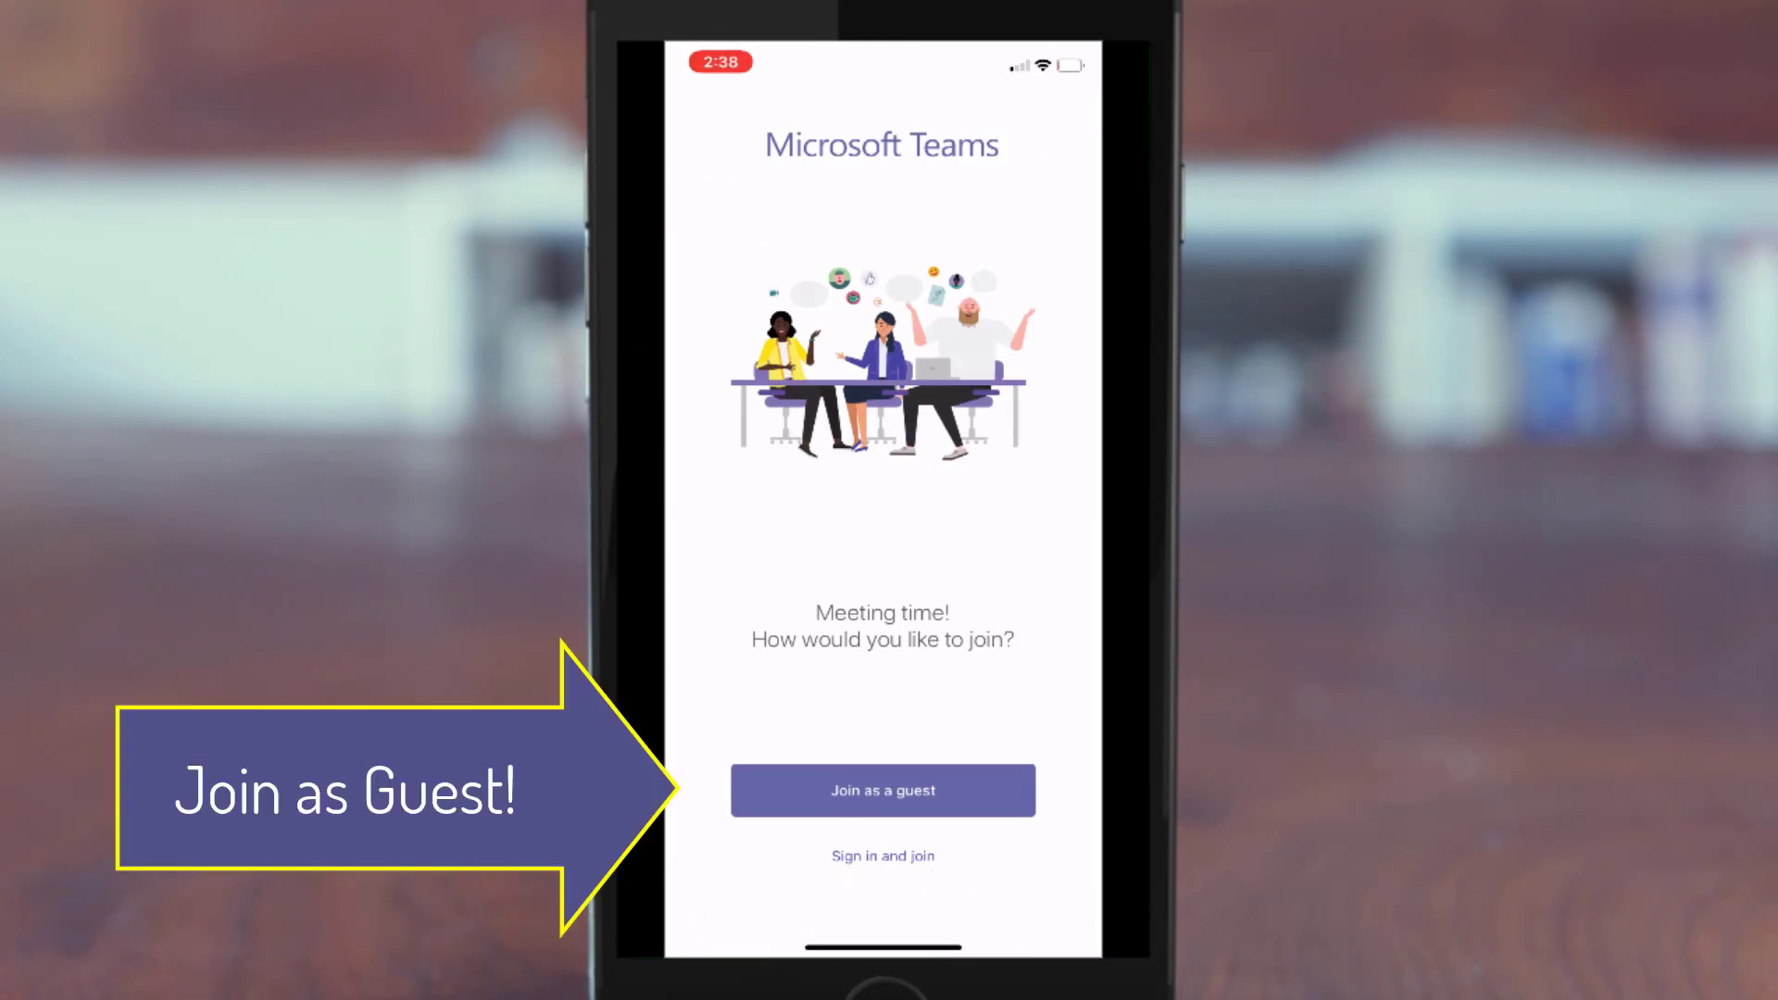
# Join as a guest with microphone allowed, entering a display name, and enter the lobby
pyautogui.click(955, 565)
pyautogui.click(882, 790)
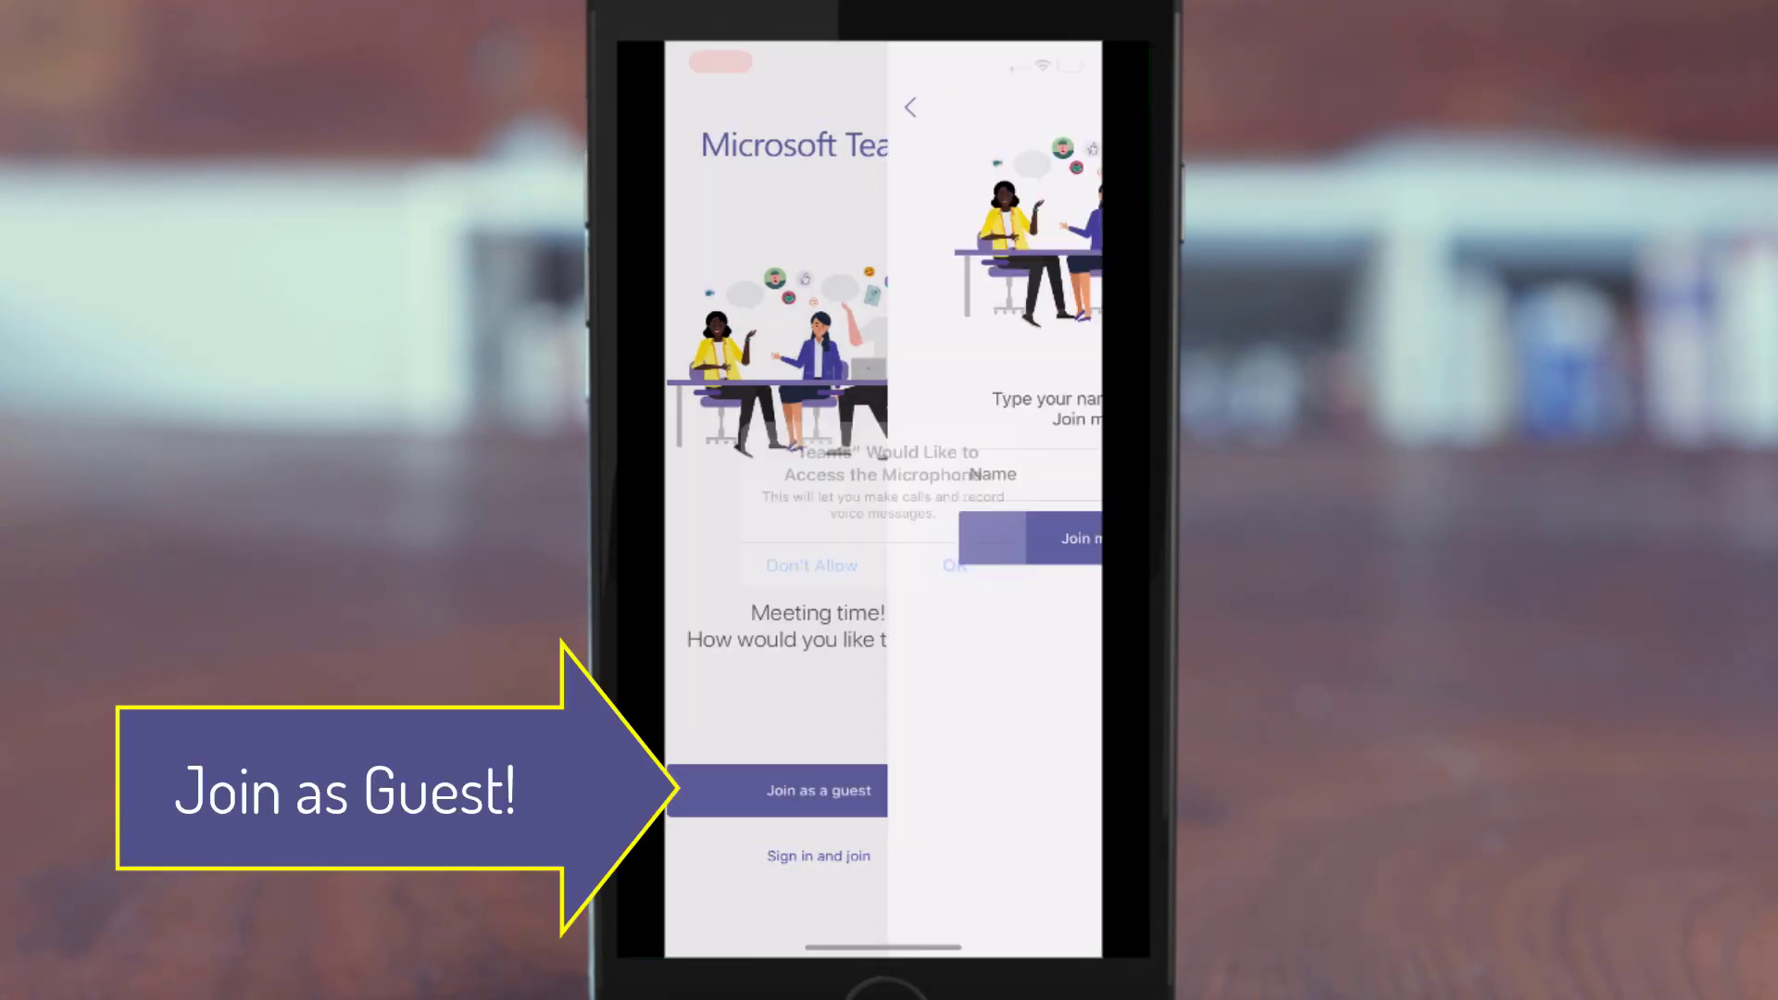
pyautogui.write('Jon Test')
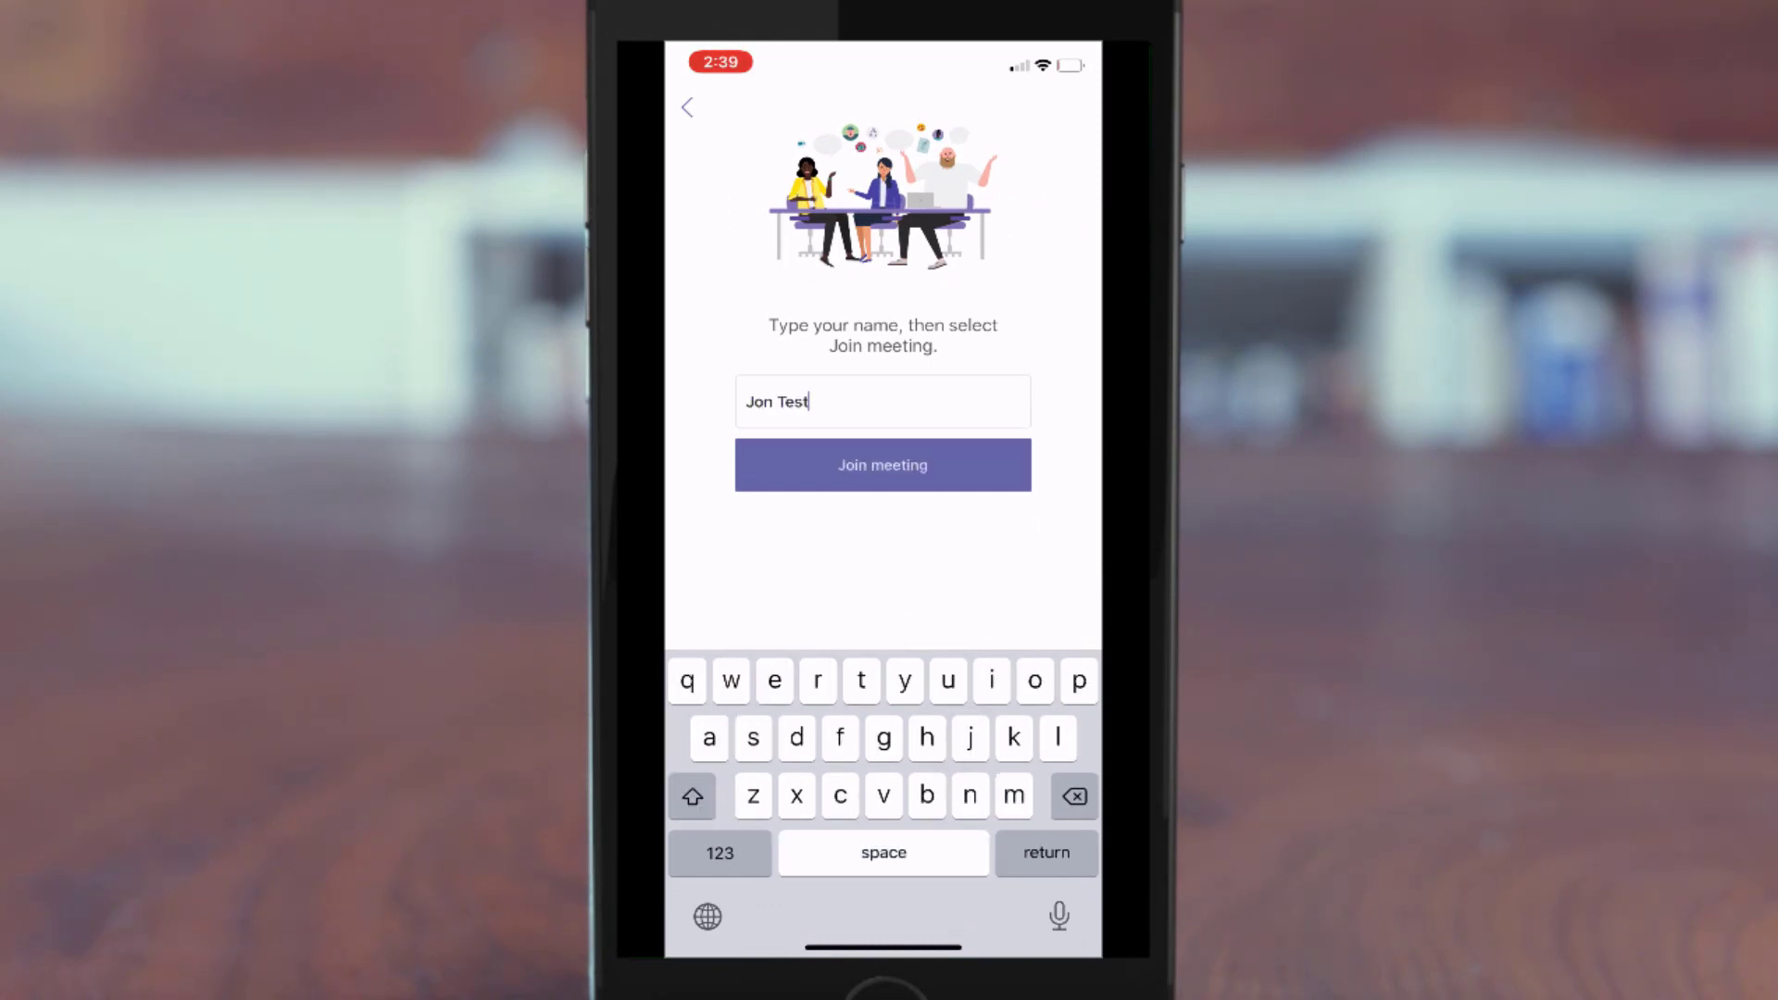
pyautogui.click(882, 465)
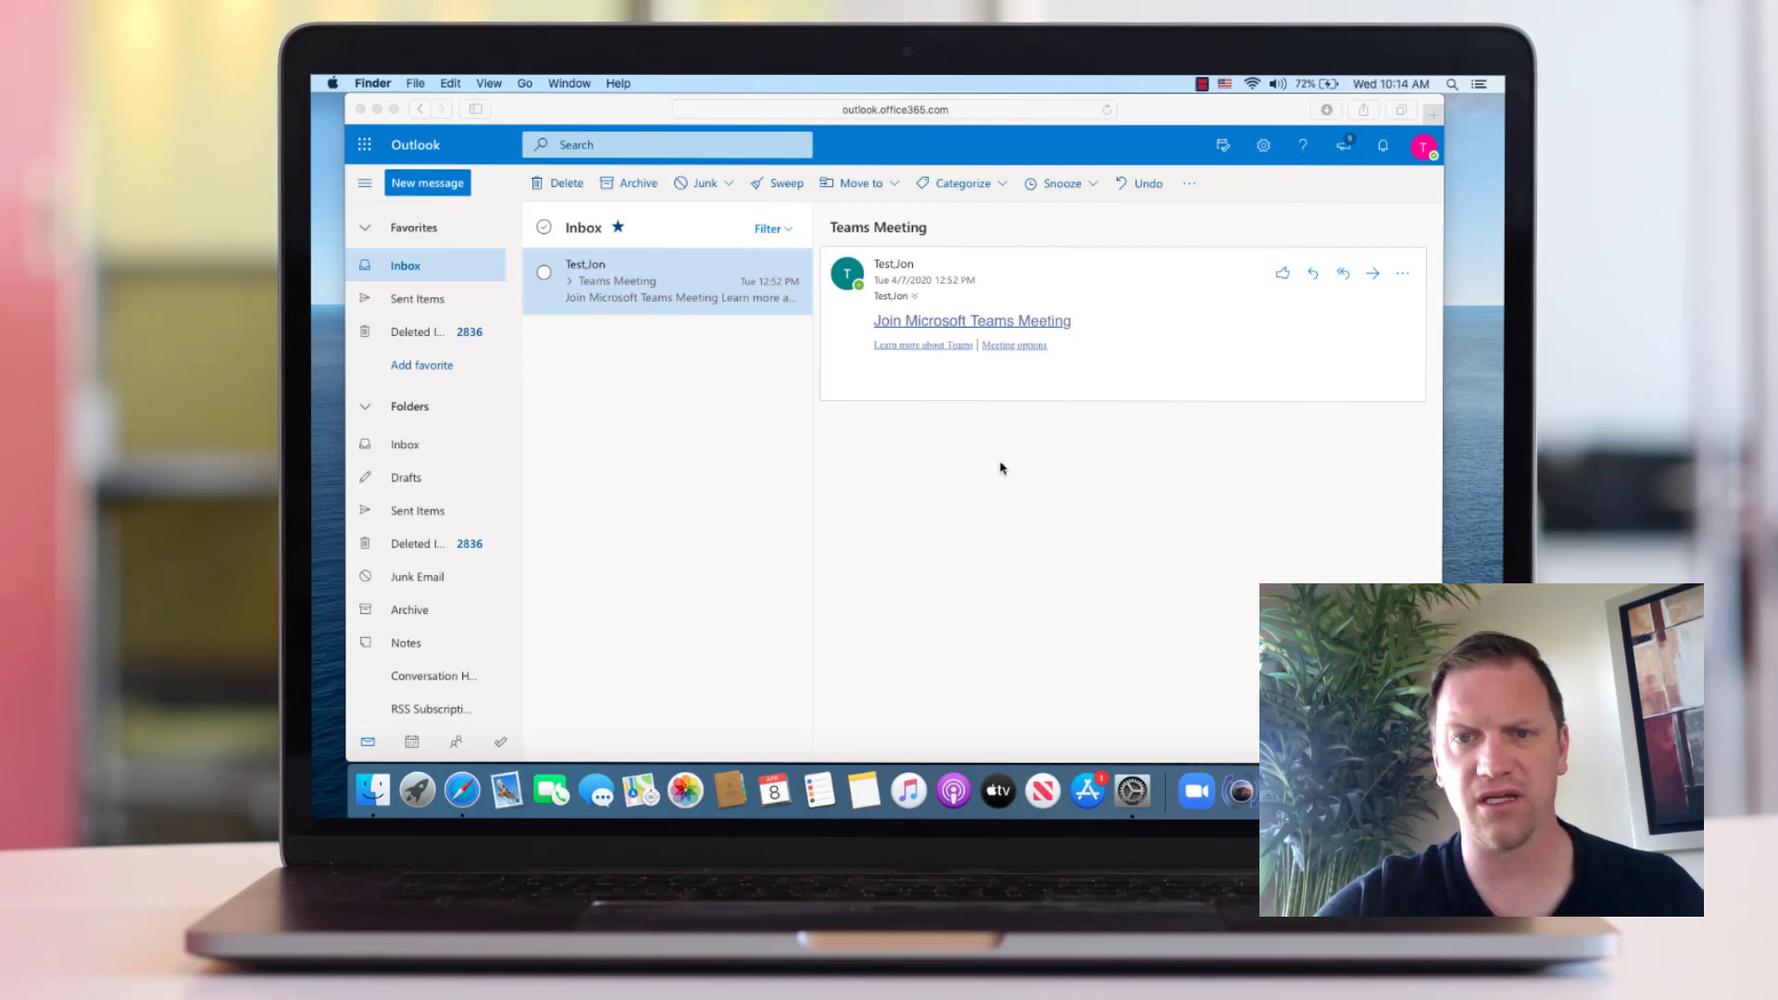
# Bring Safari forward and follow the email's Join Microsoft Teams Meeting link
pyautogui.click(999, 329)
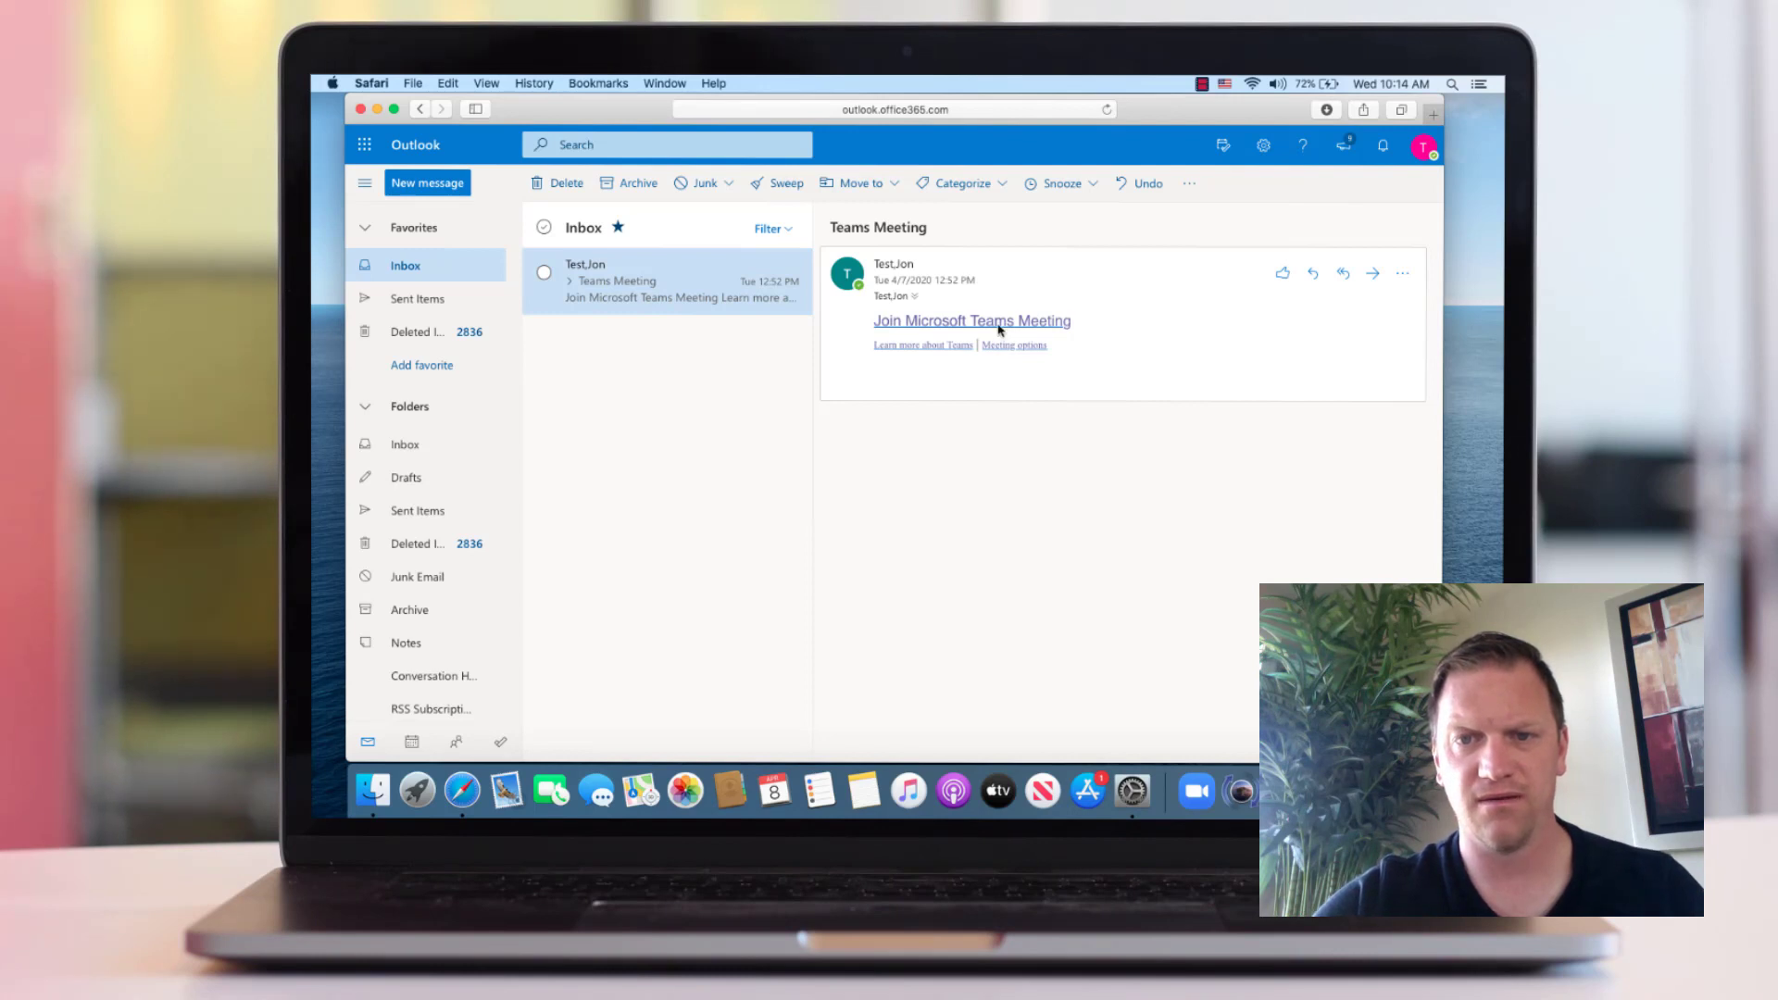
pyautogui.click(999, 328)
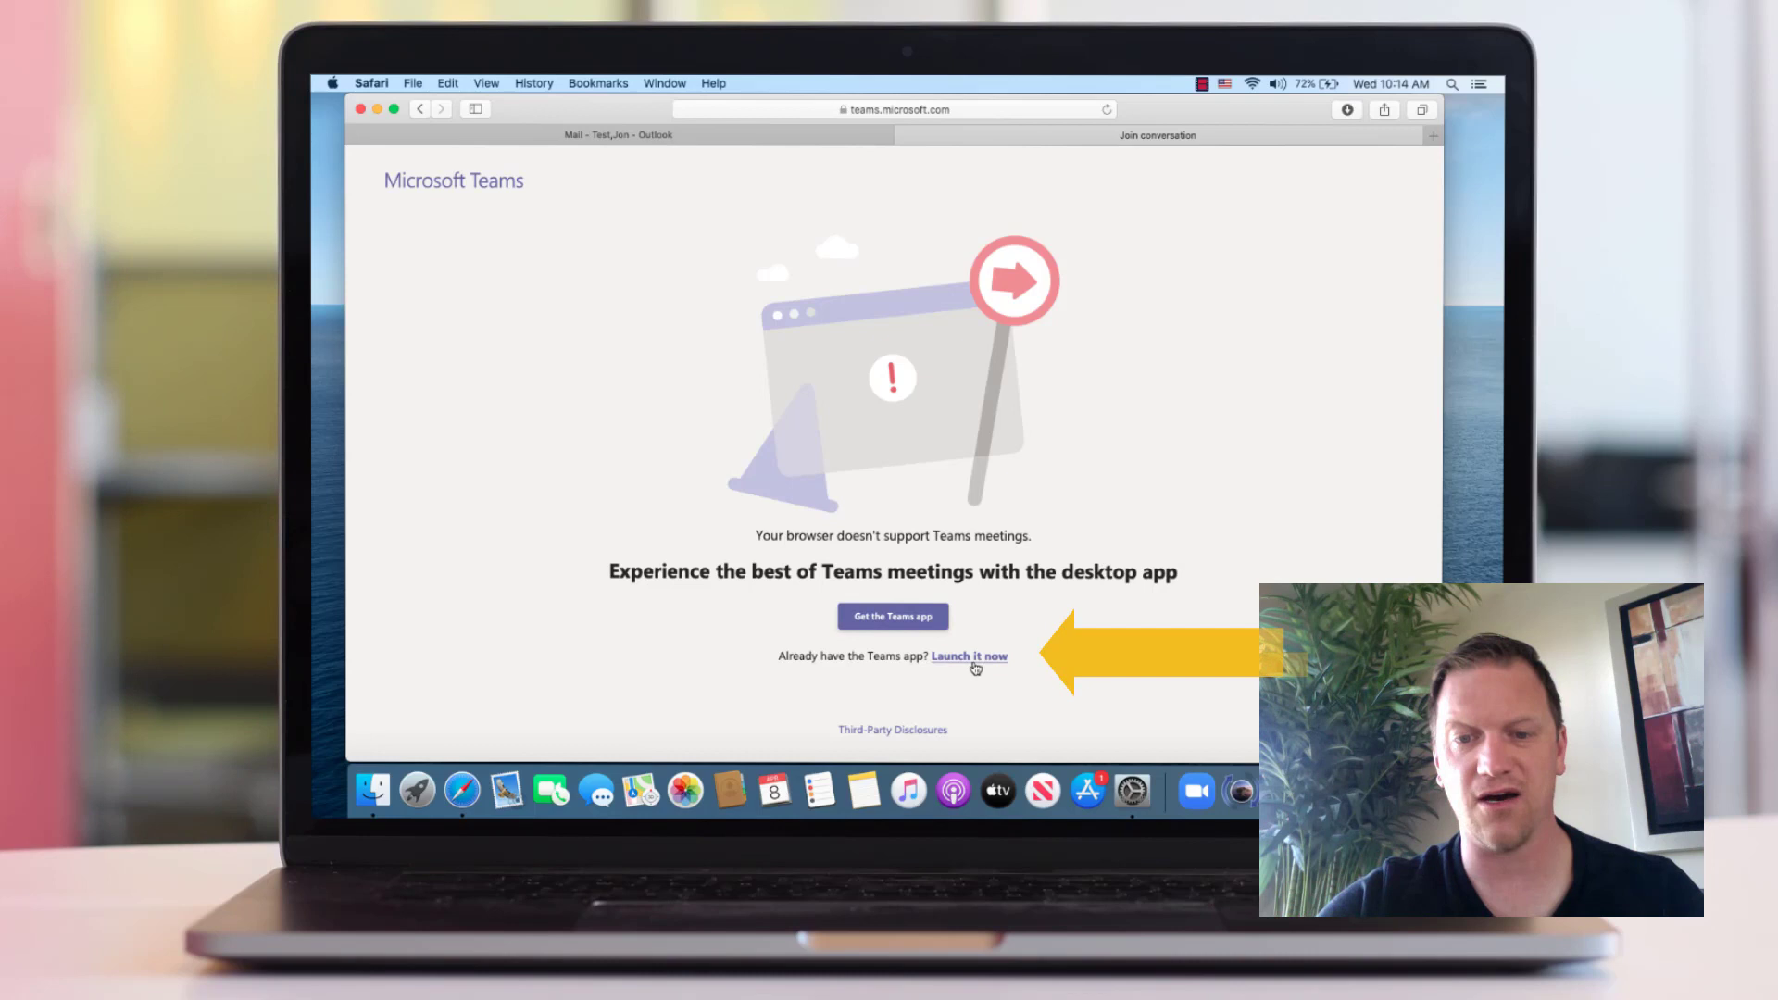
# Download the 81.3 MB Teams_osx .pkg via Get the Teams app and open it
pyautogui.click(891, 630)
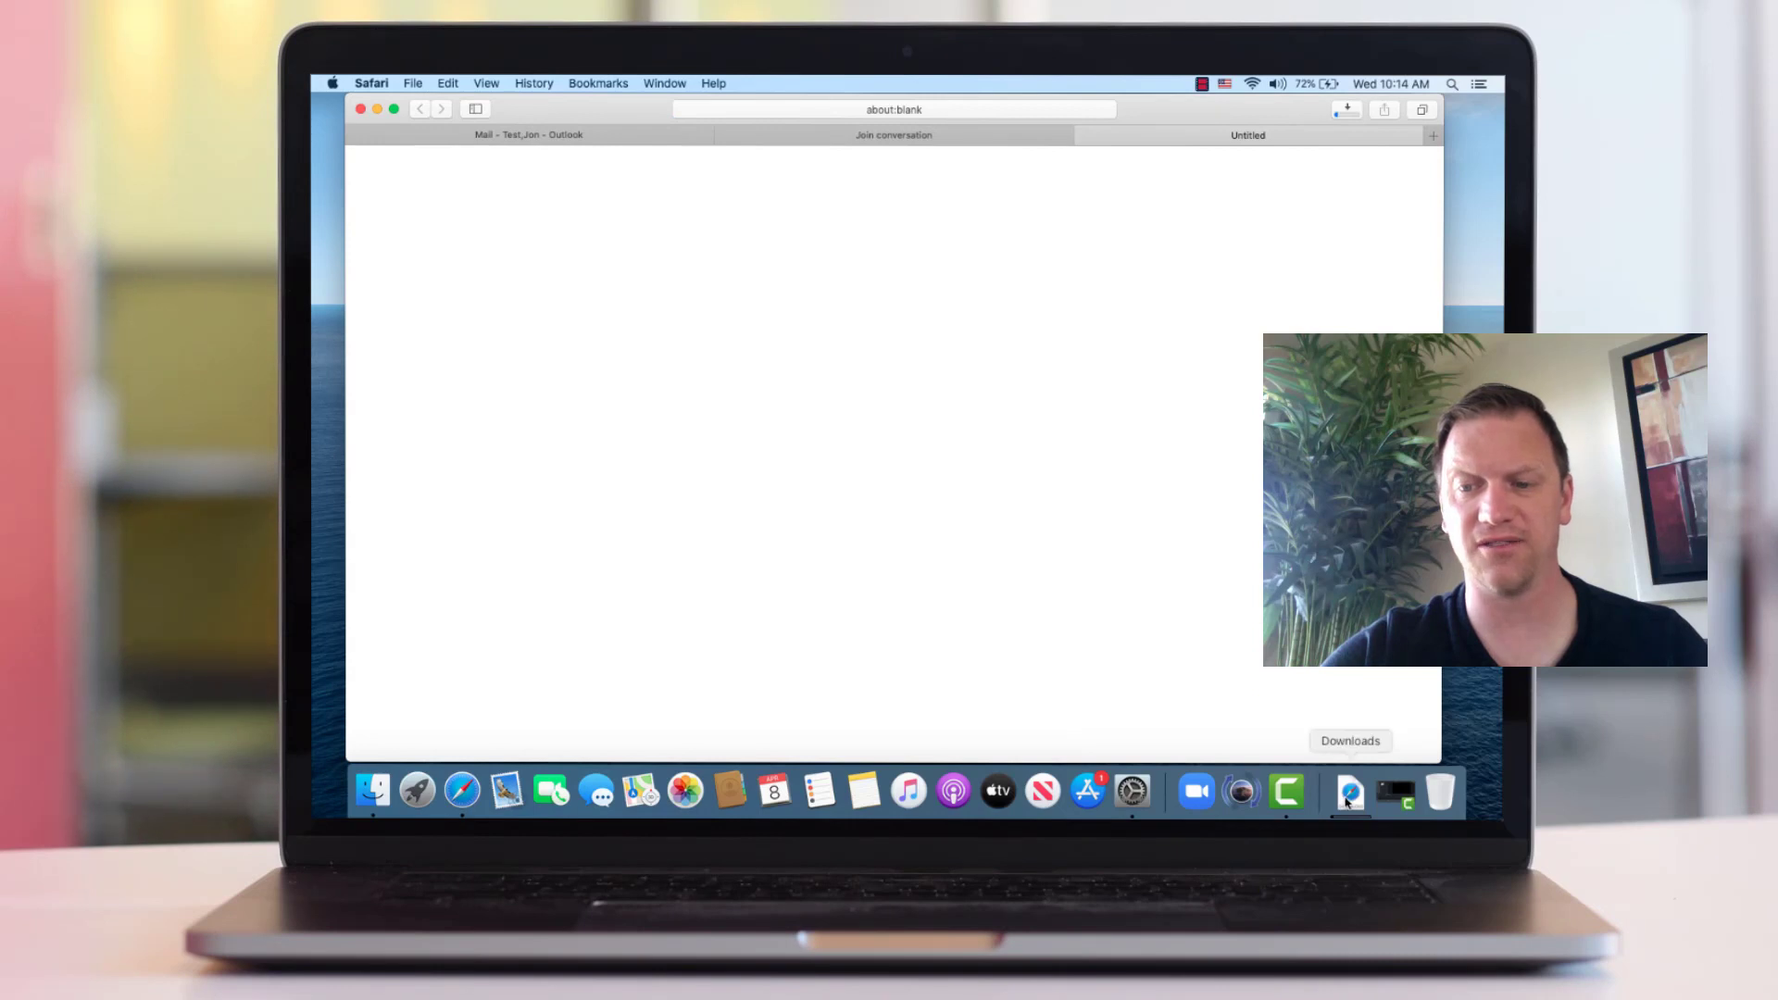
pyautogui.click(1347, 795)
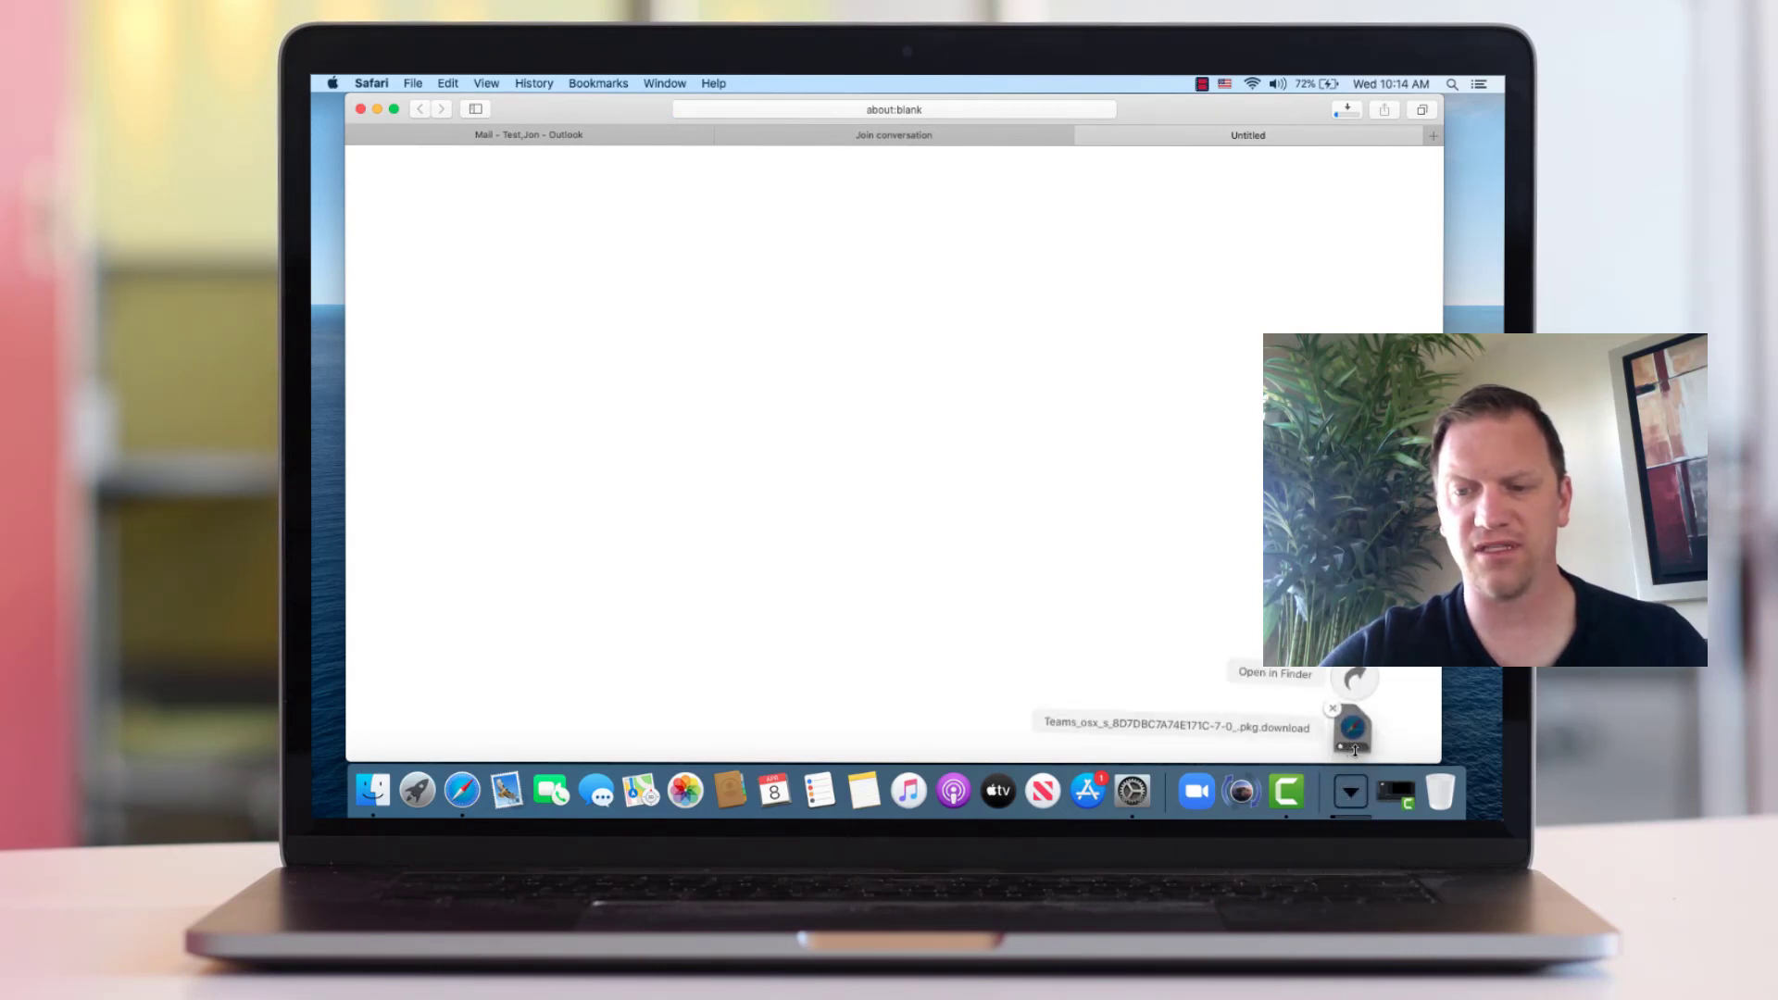
pyautogui.click(1346, 109)
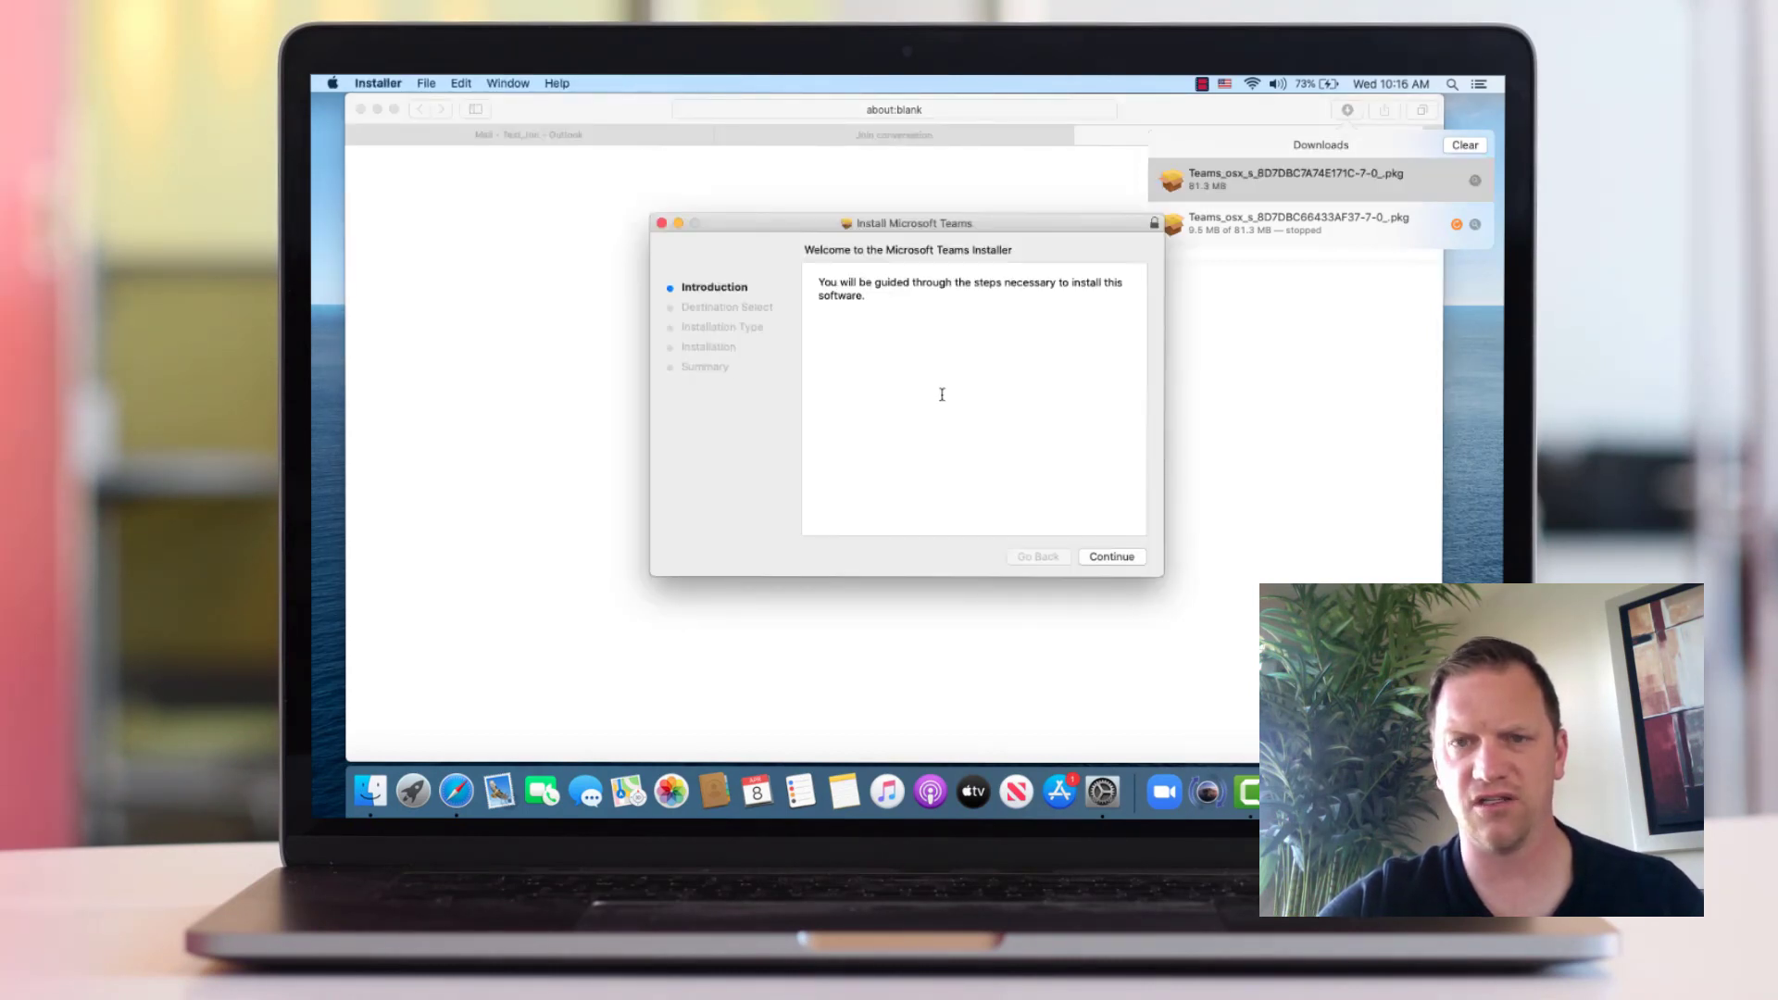
# Run the standard Teams install on MACHDD, authorize it with the admin password, and close the installer
pyautogui.click(1115, 559)
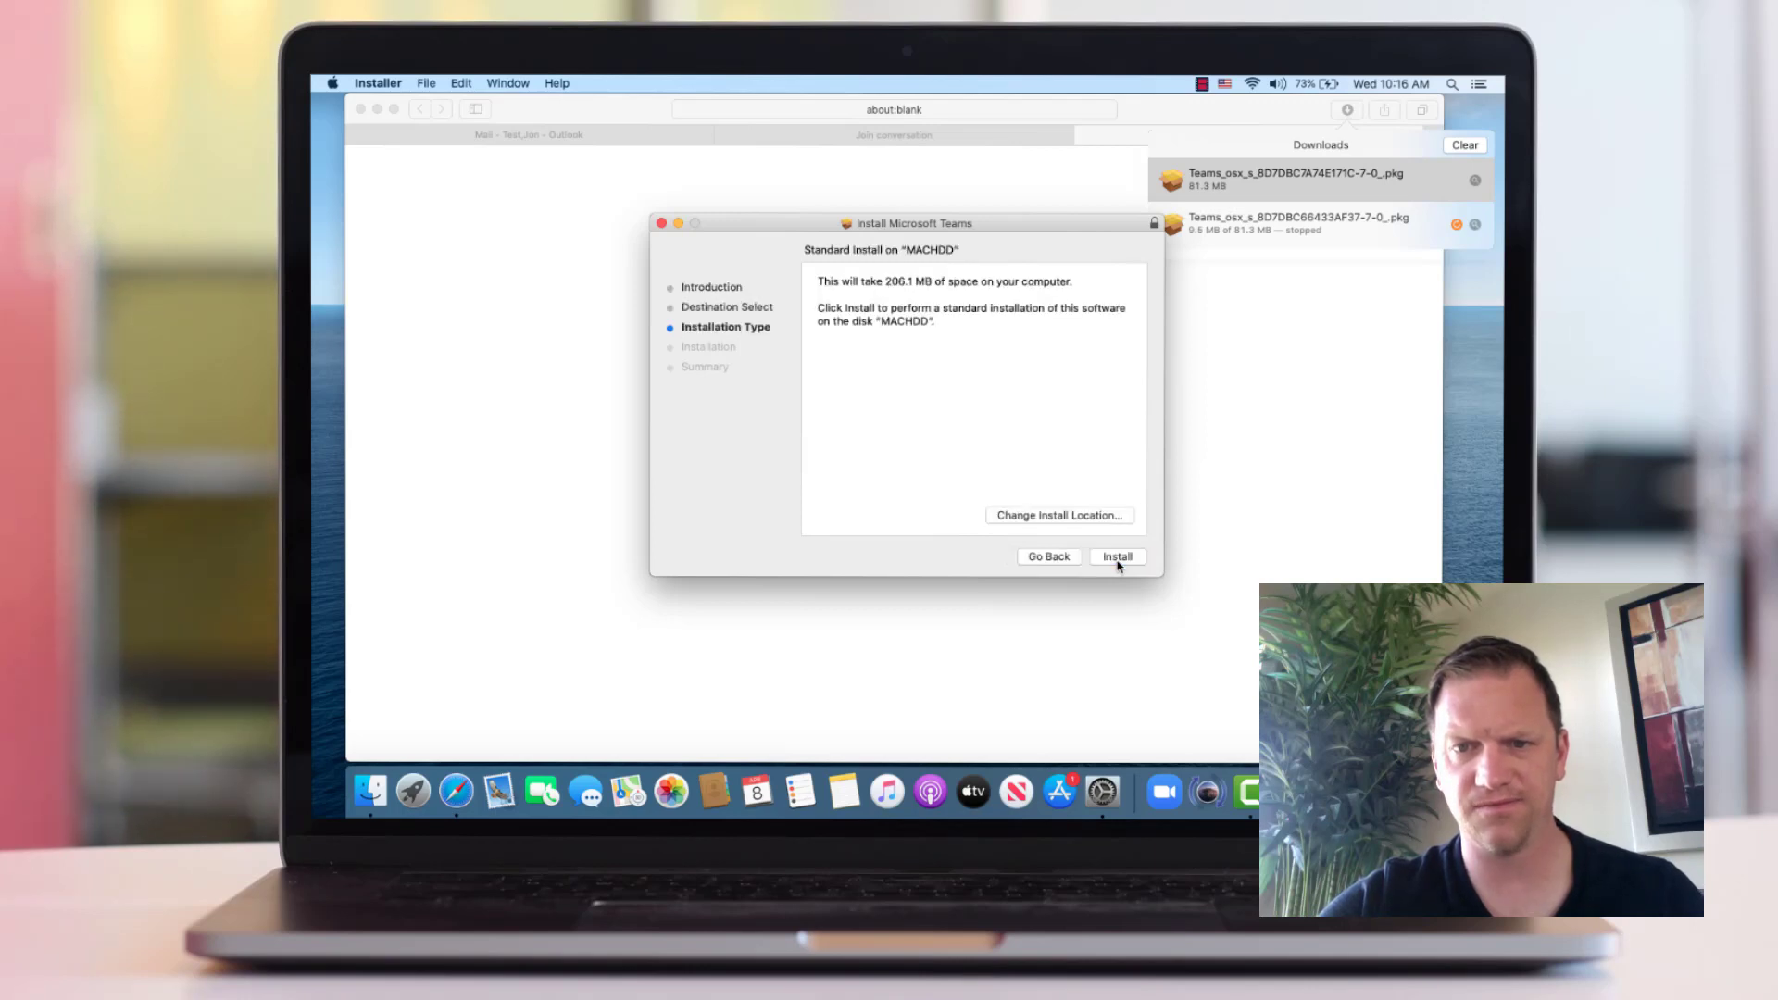
pyautogui.click(1117, 557)
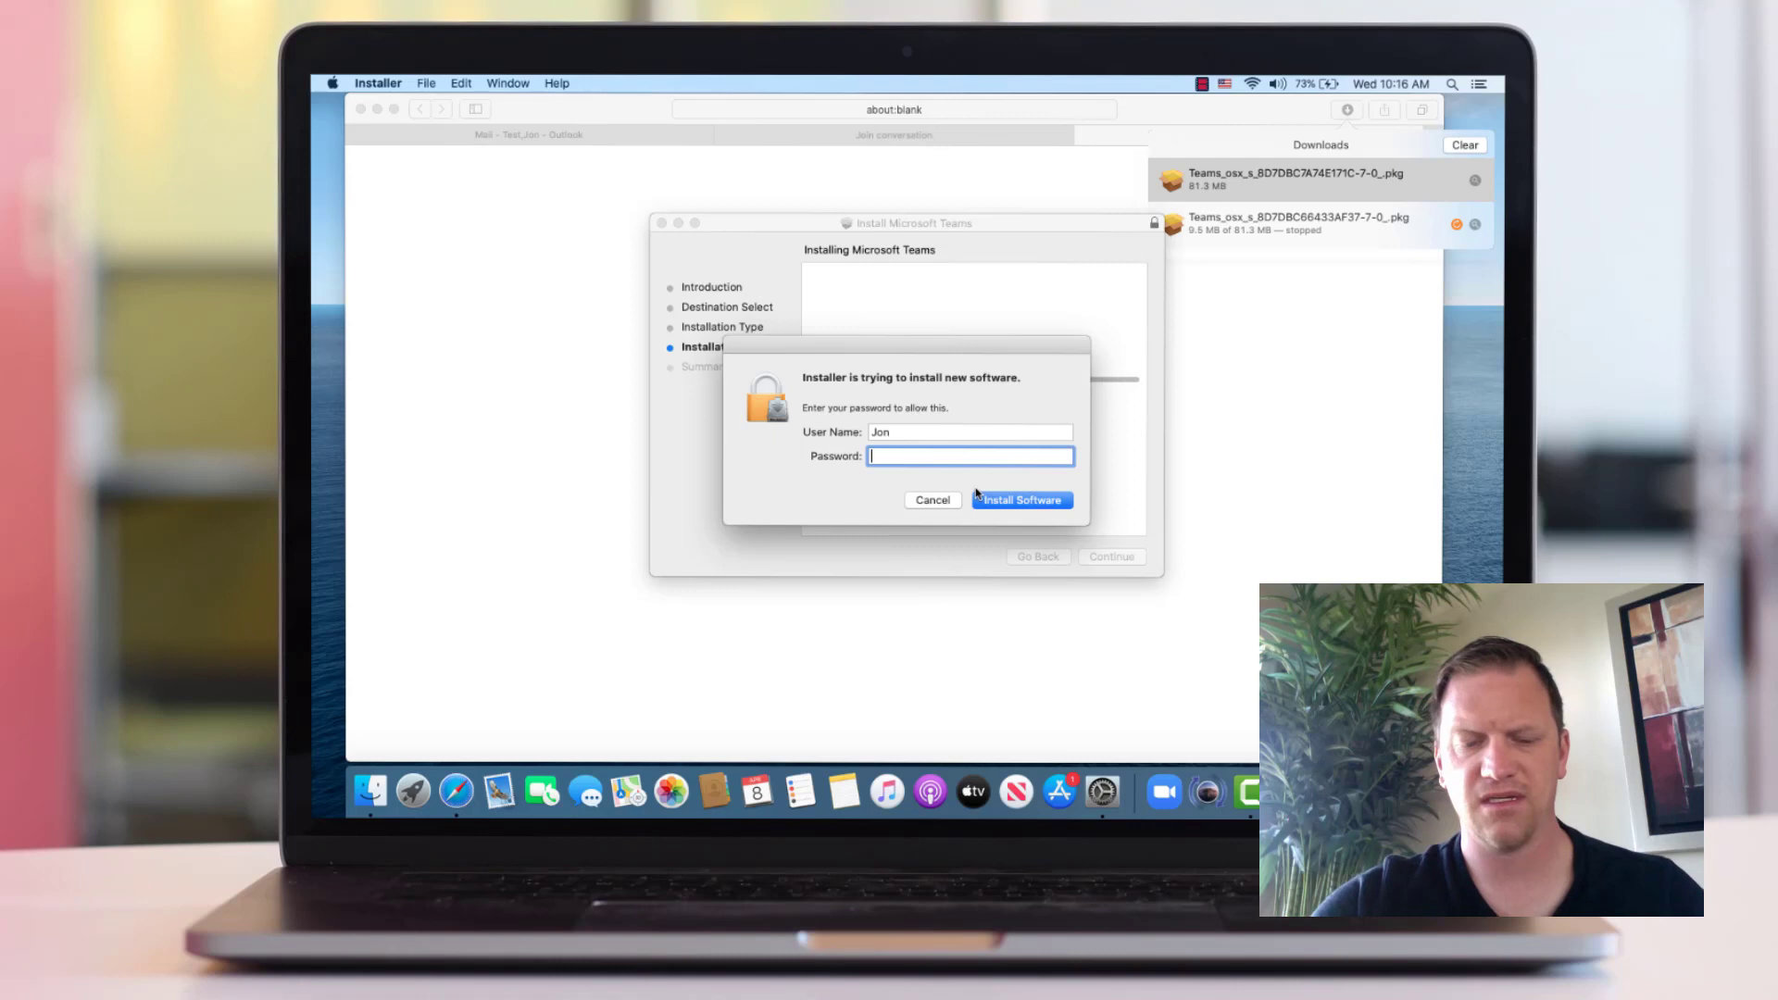
pyautogui.write('•')
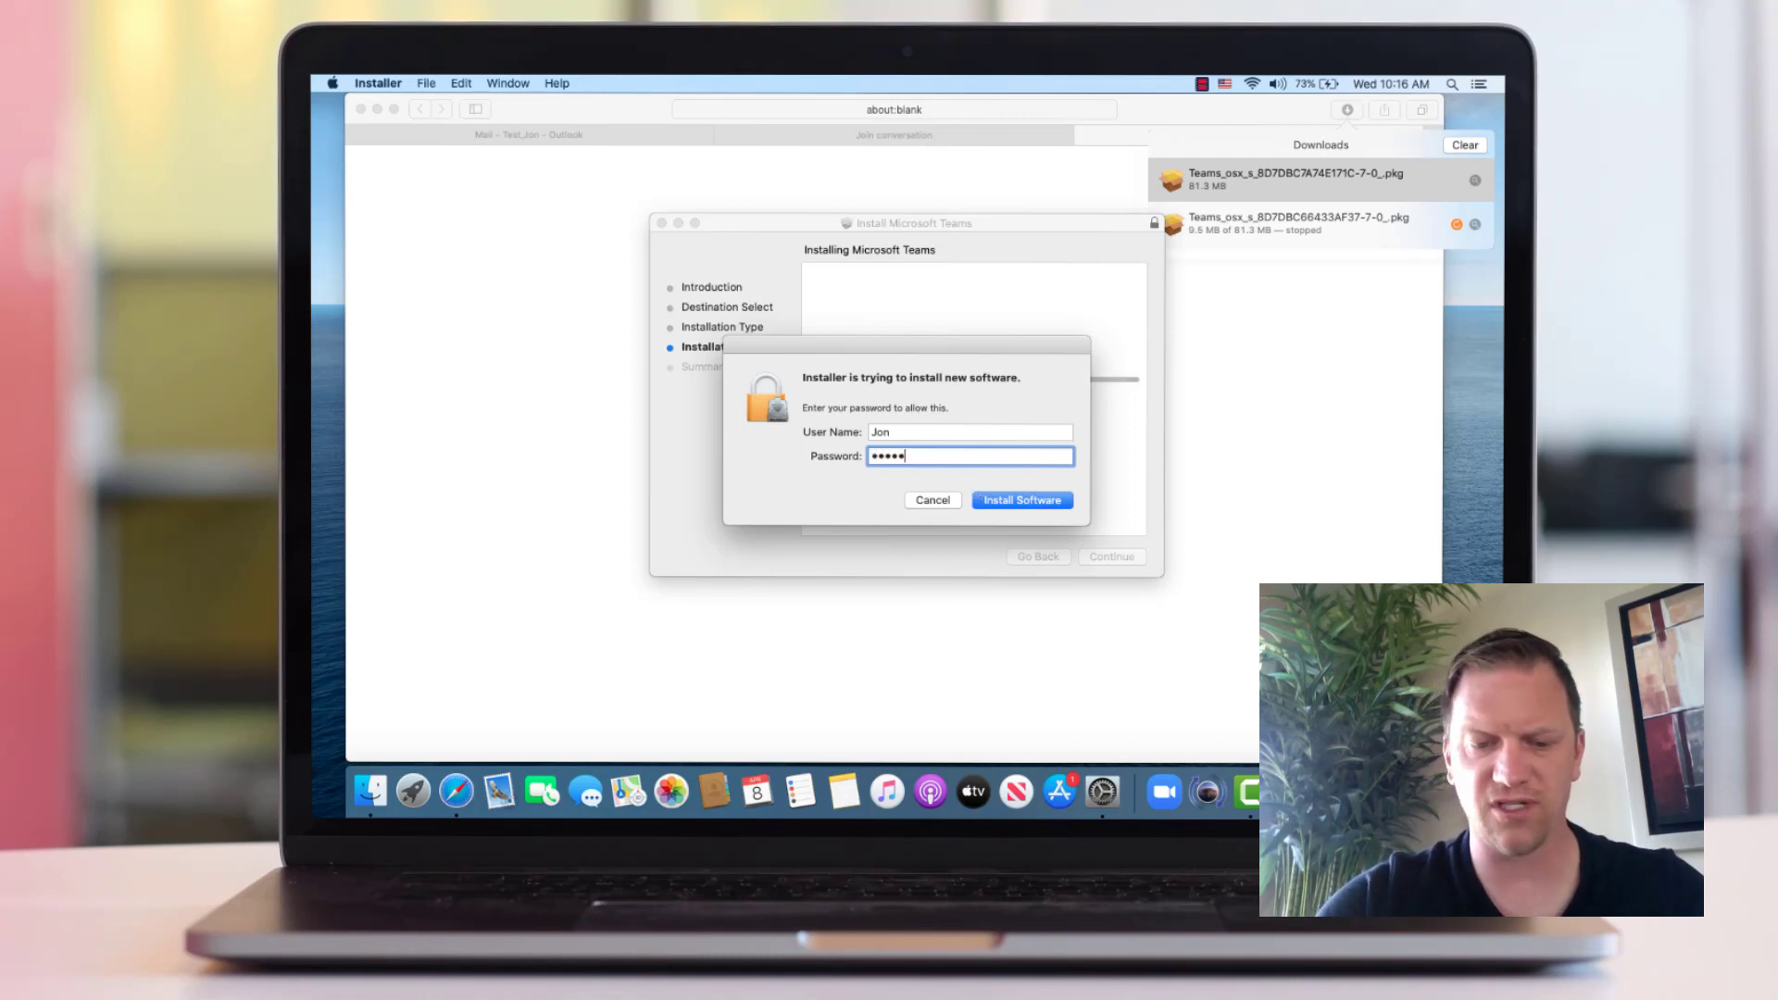
pyautogui.write('••••')
pyautogui.press('Return')
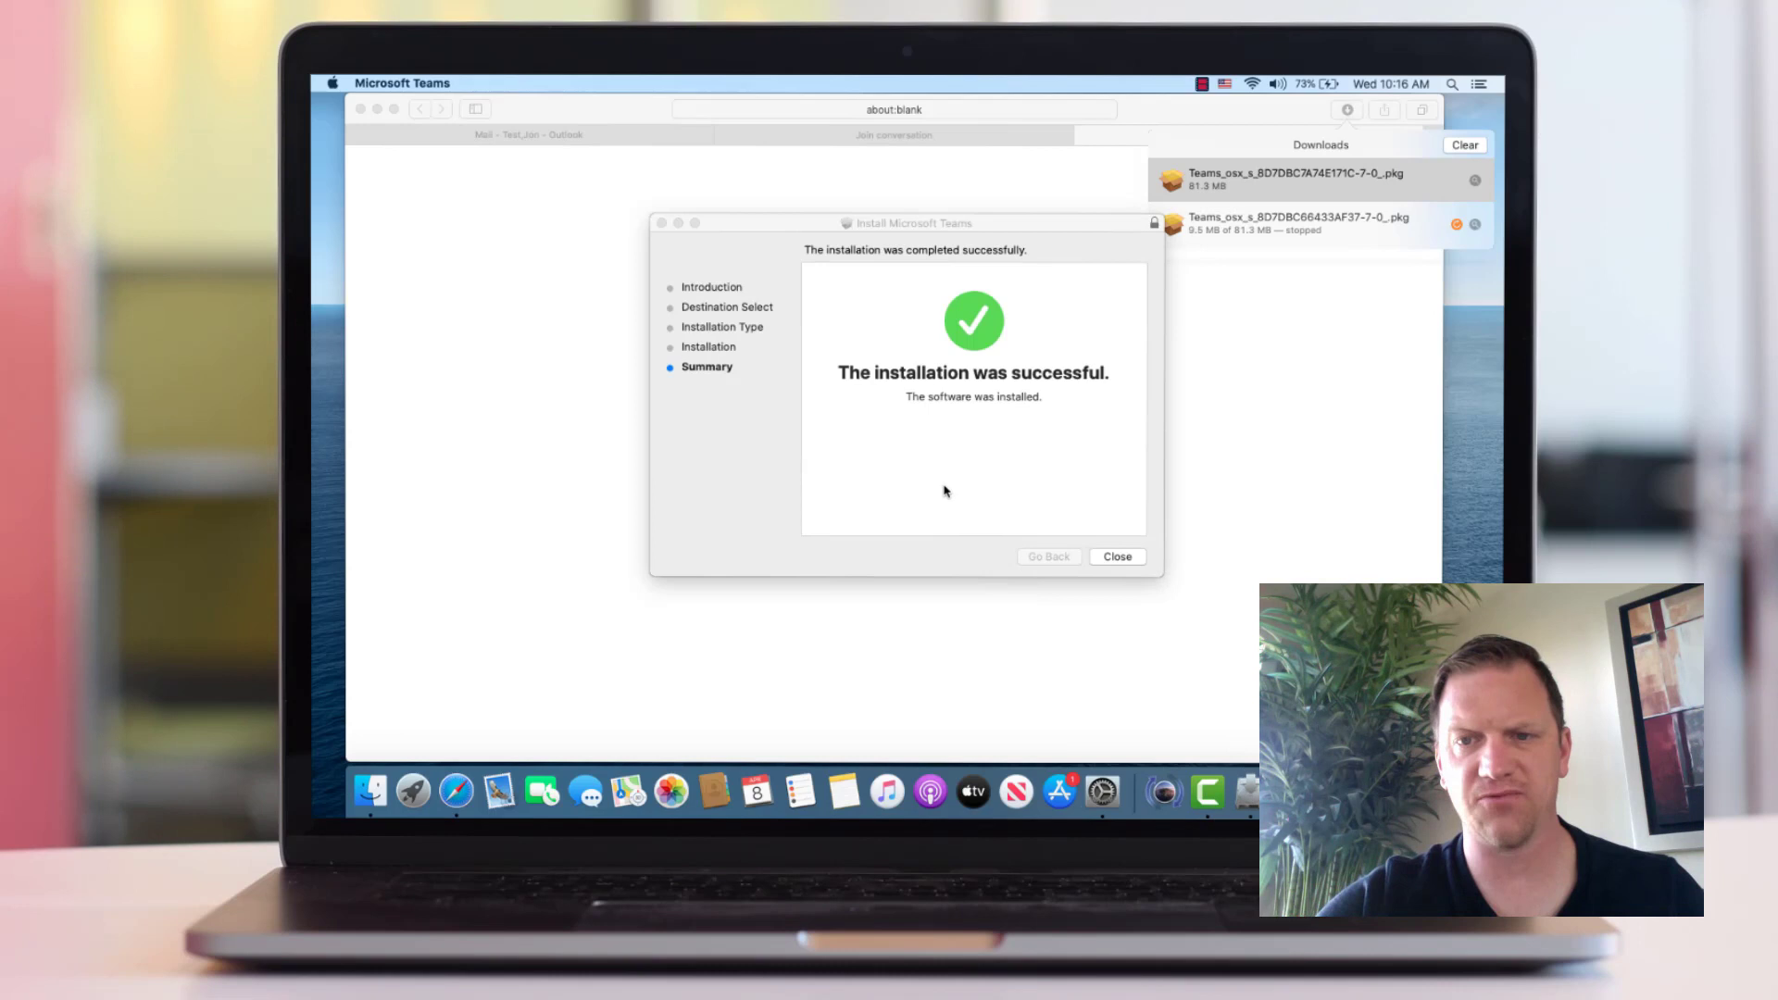
pyautogui.click(1118, 557)
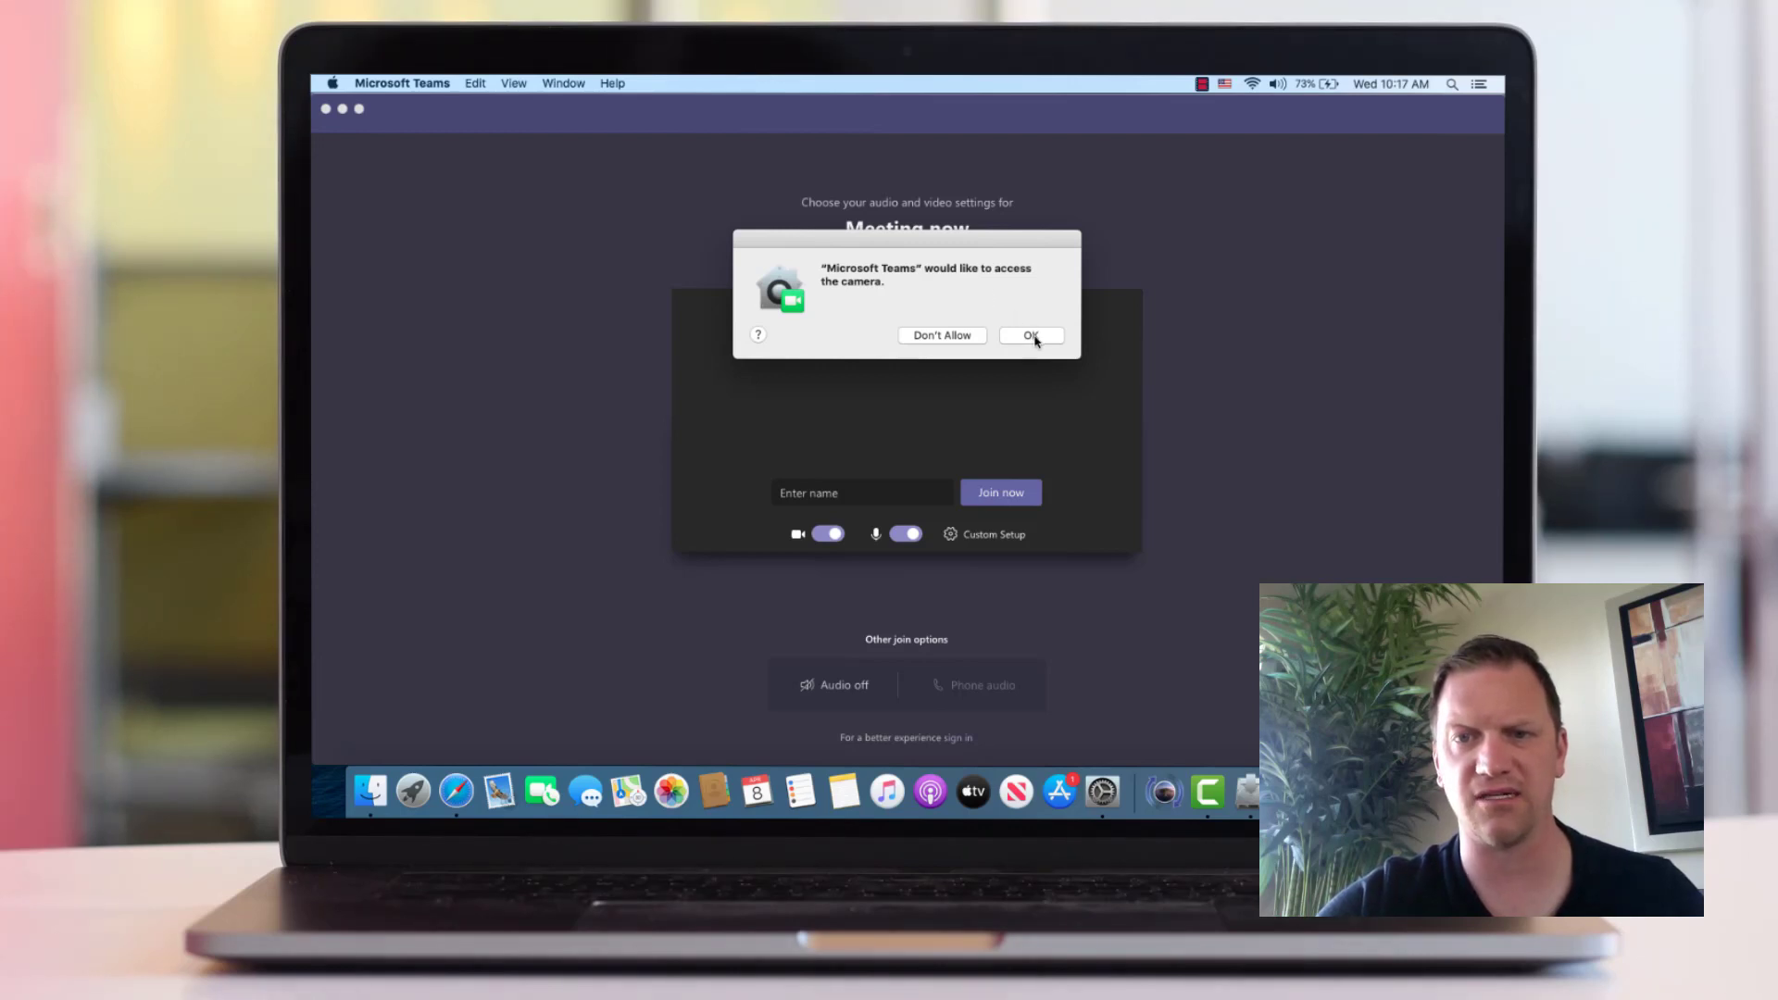
# Grant Teams camera access, join as a guest under a typed display name, and grant microphone access
pyautogui.click(1031, 337)
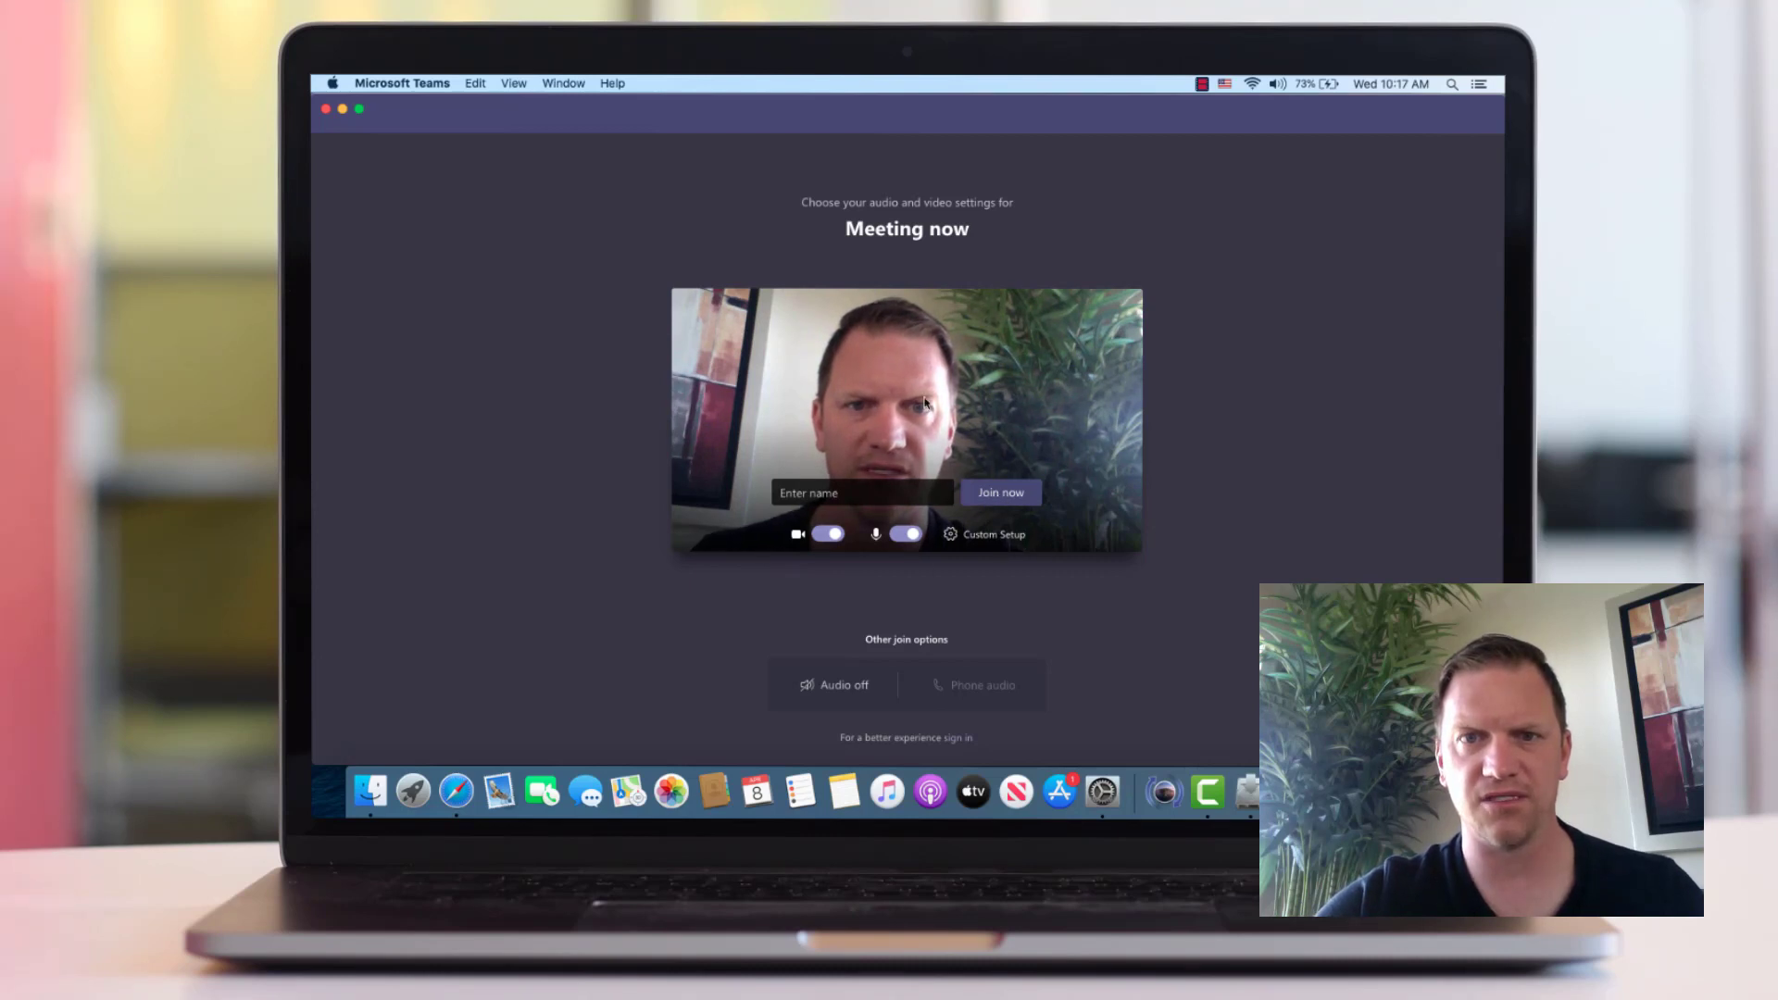
pyautogui.click(997, 508)
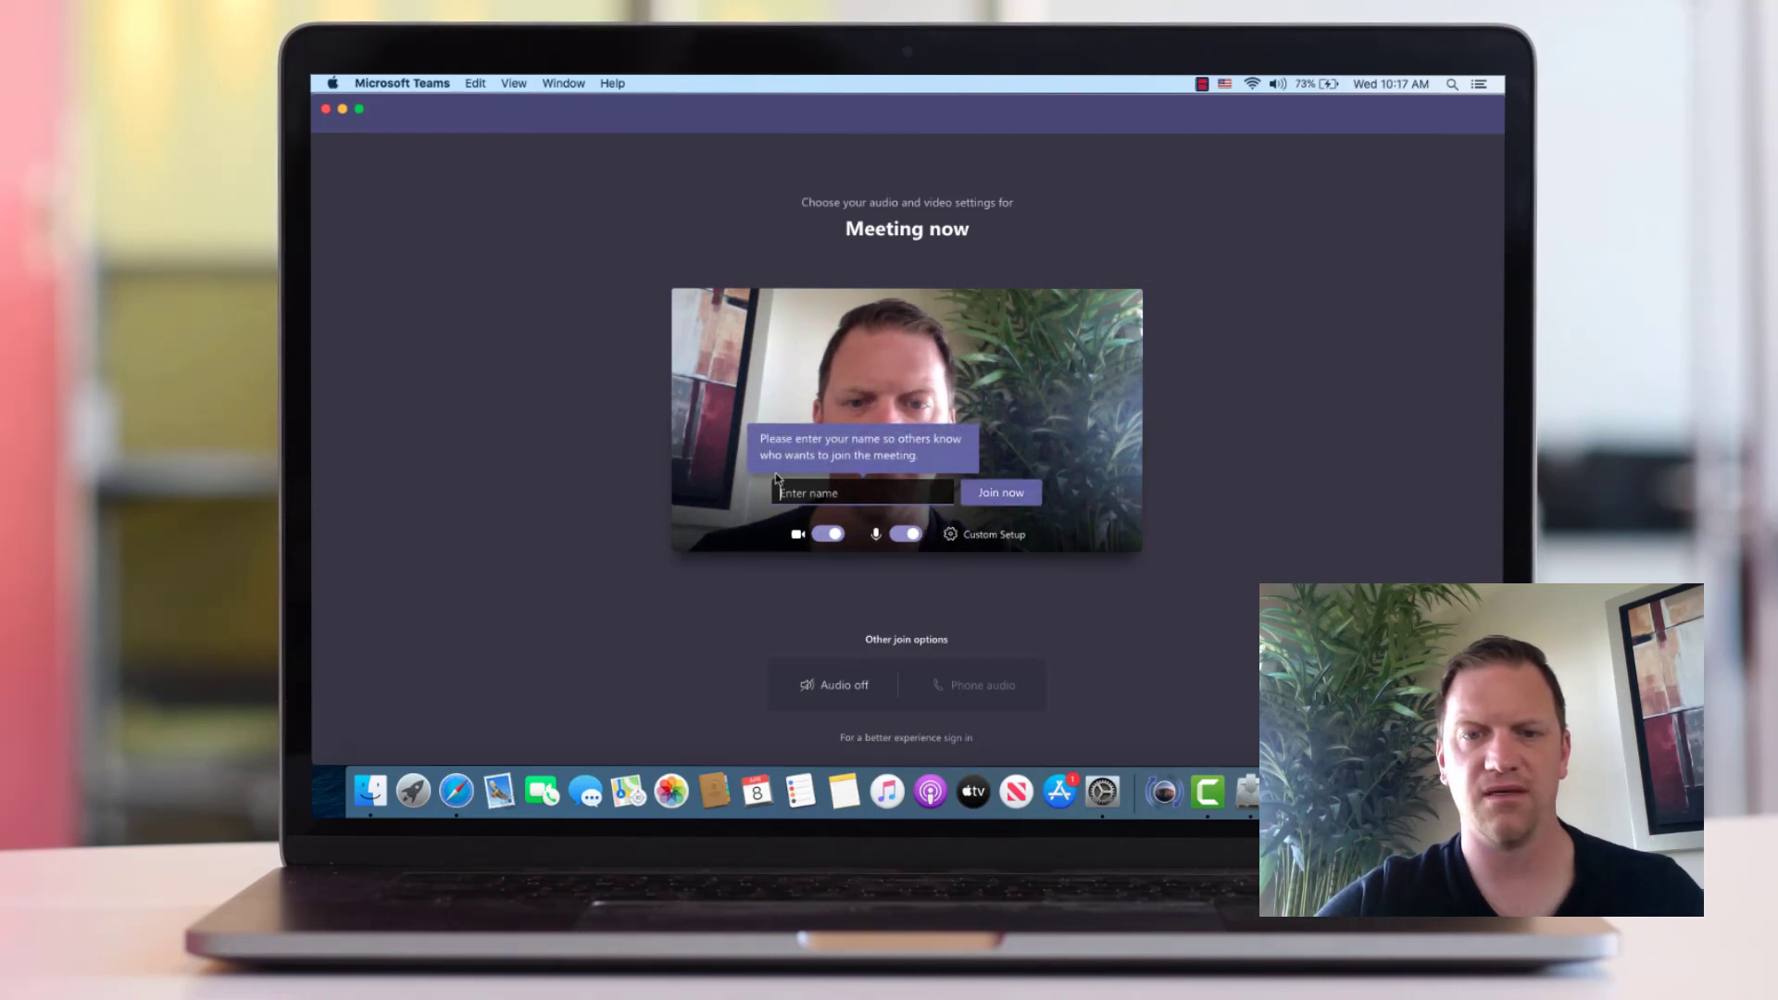
pyautogui.write('Jon Test')
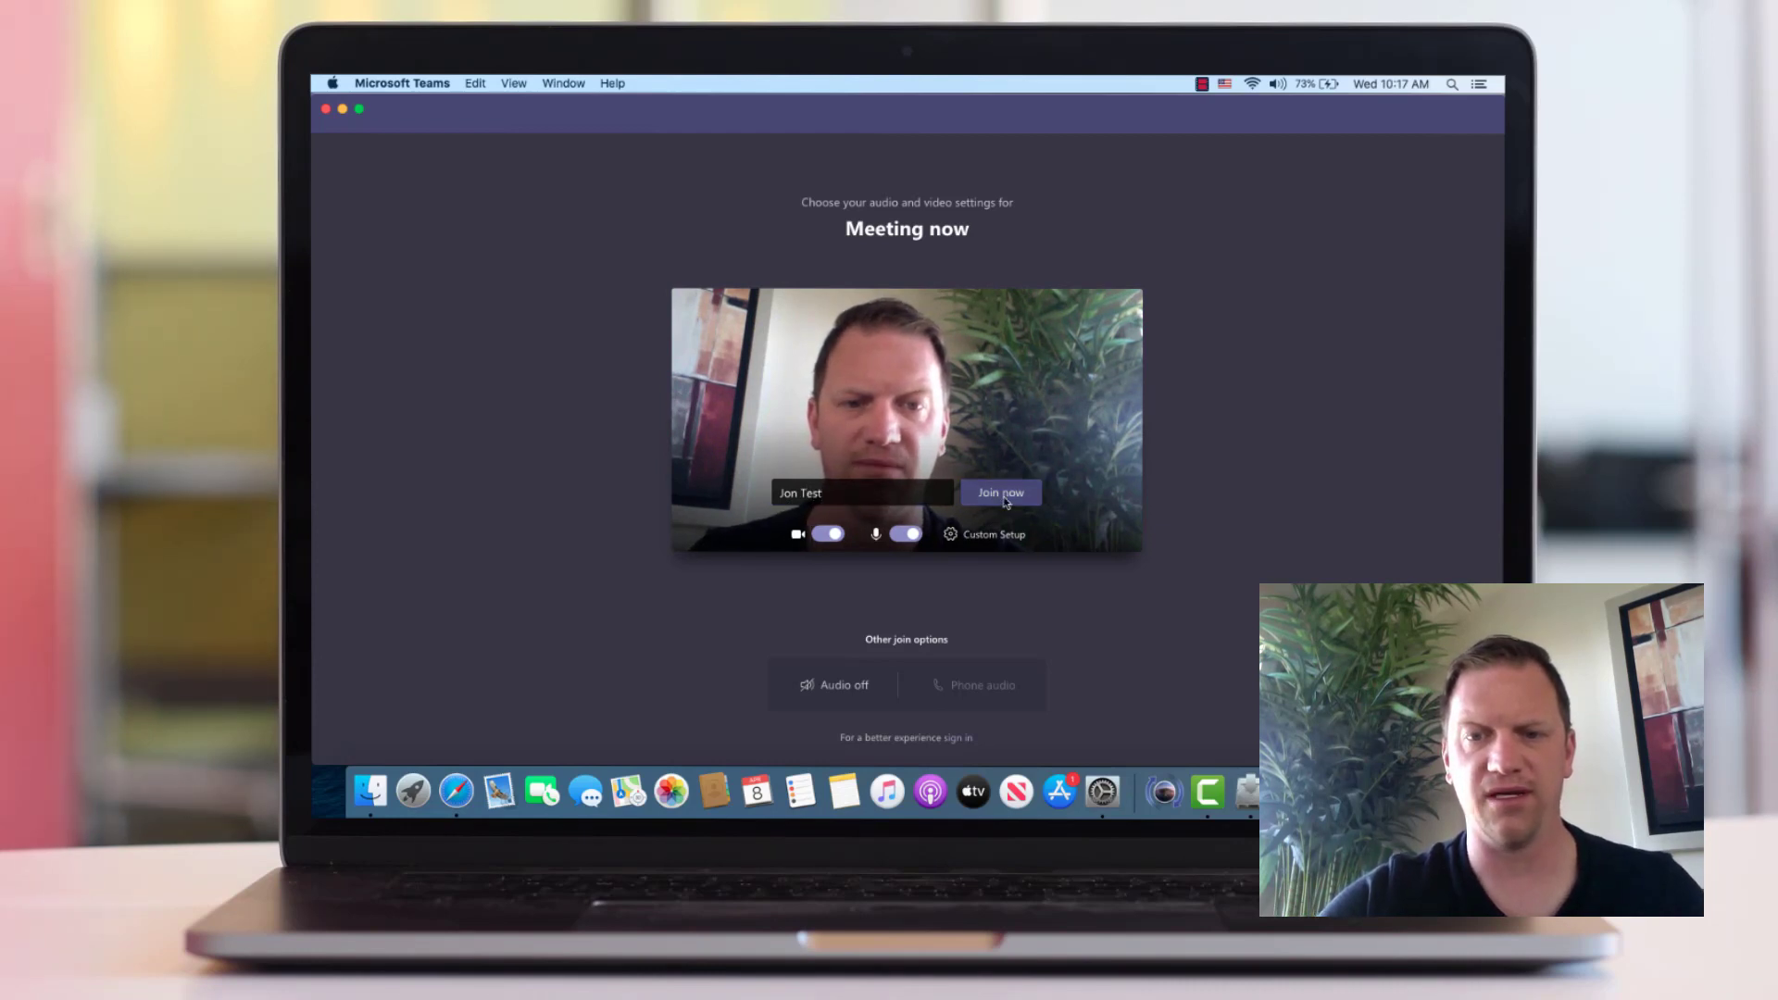
pyautogui.click(1004, 494)
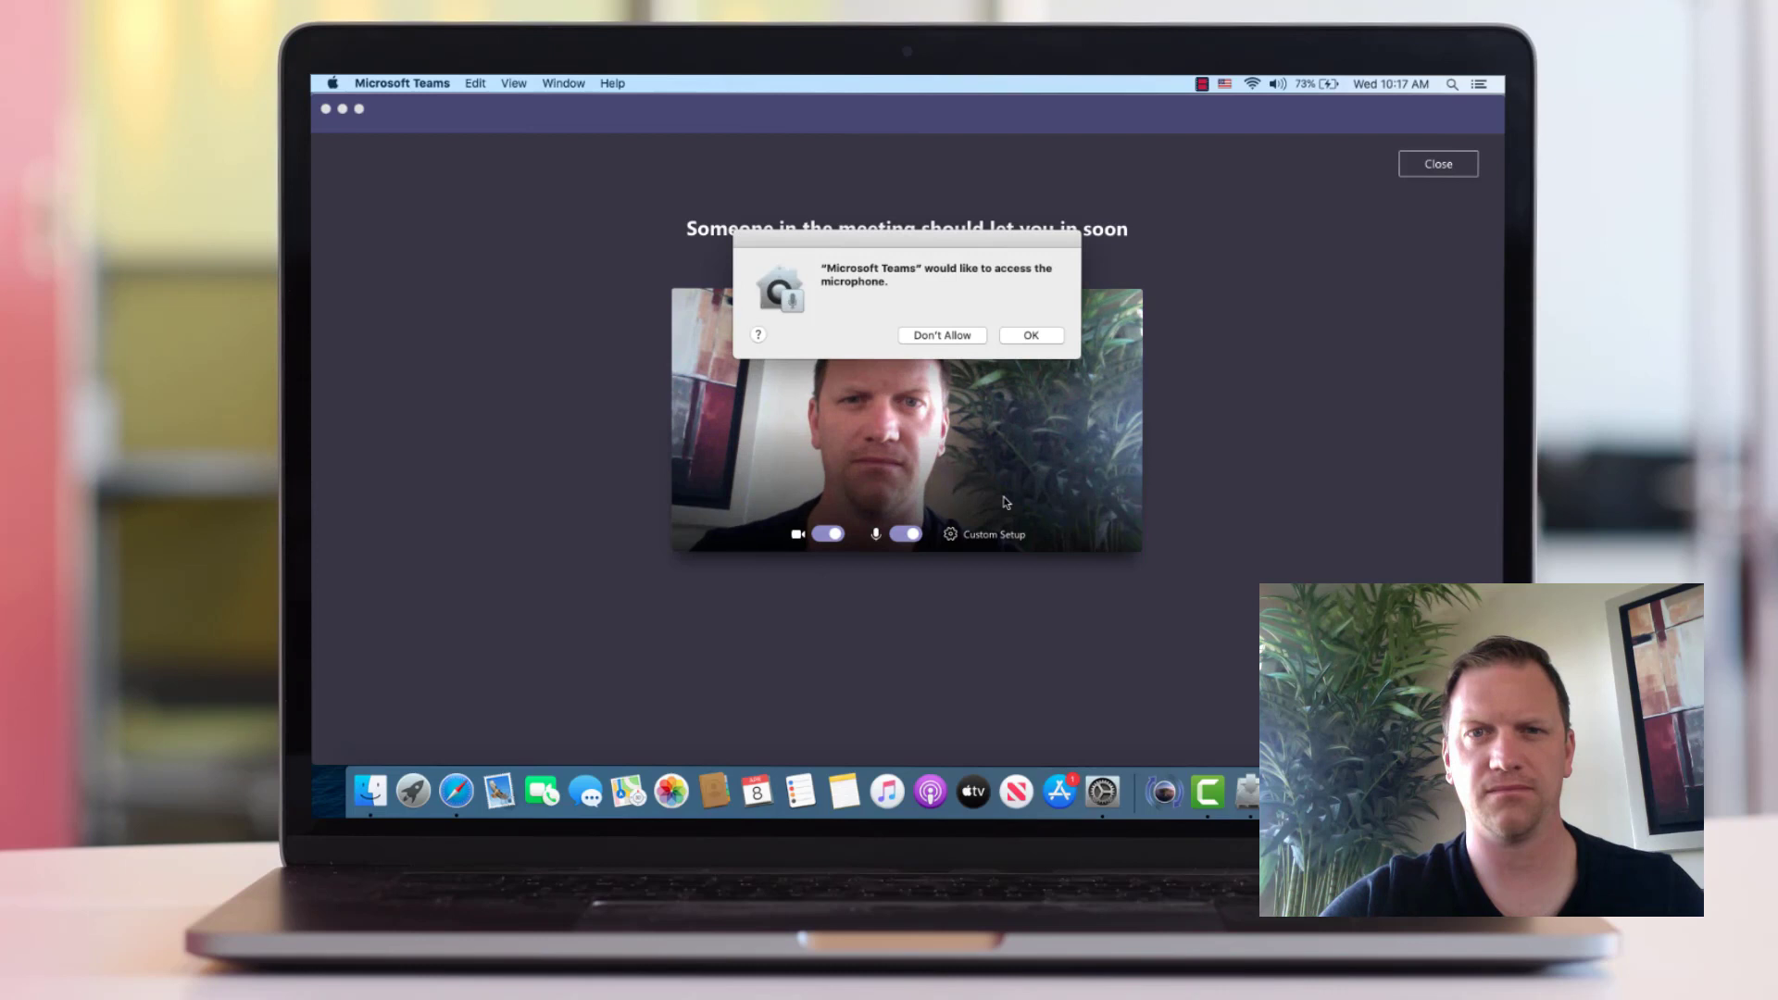
pyautogui.click(1030, 335)
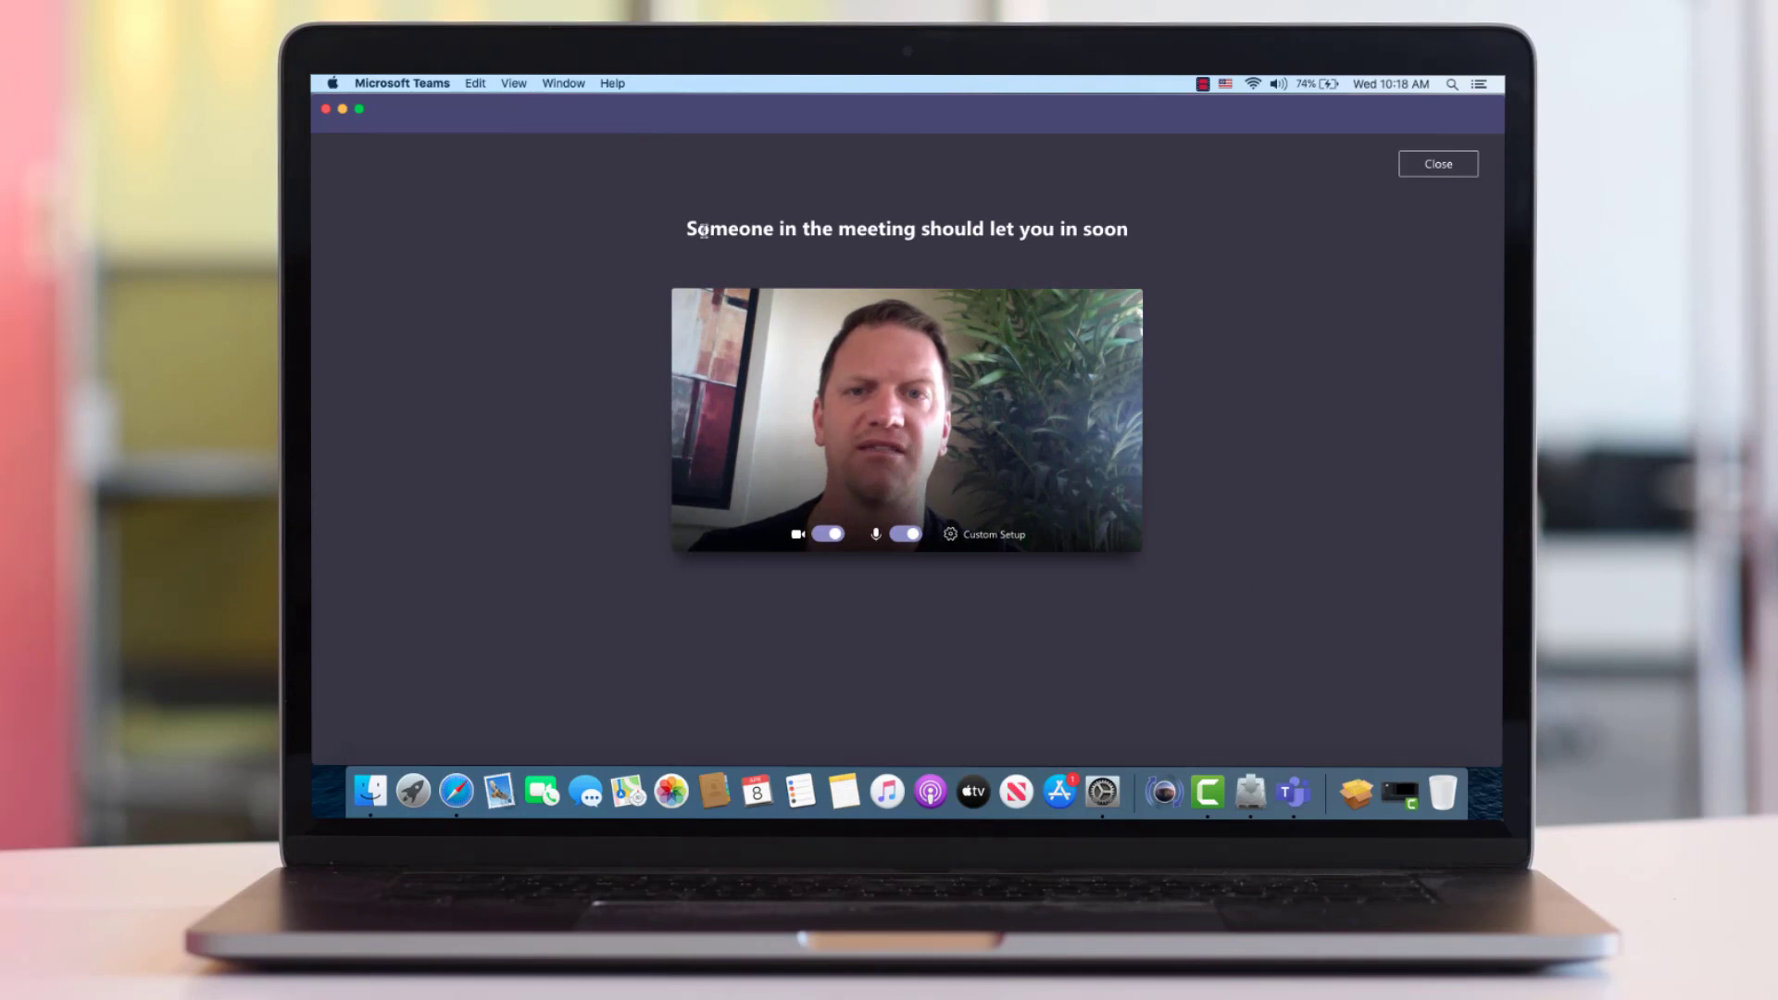
pyautogui.moveTo(702, 231); pyautogui.dragTo(916, 231)
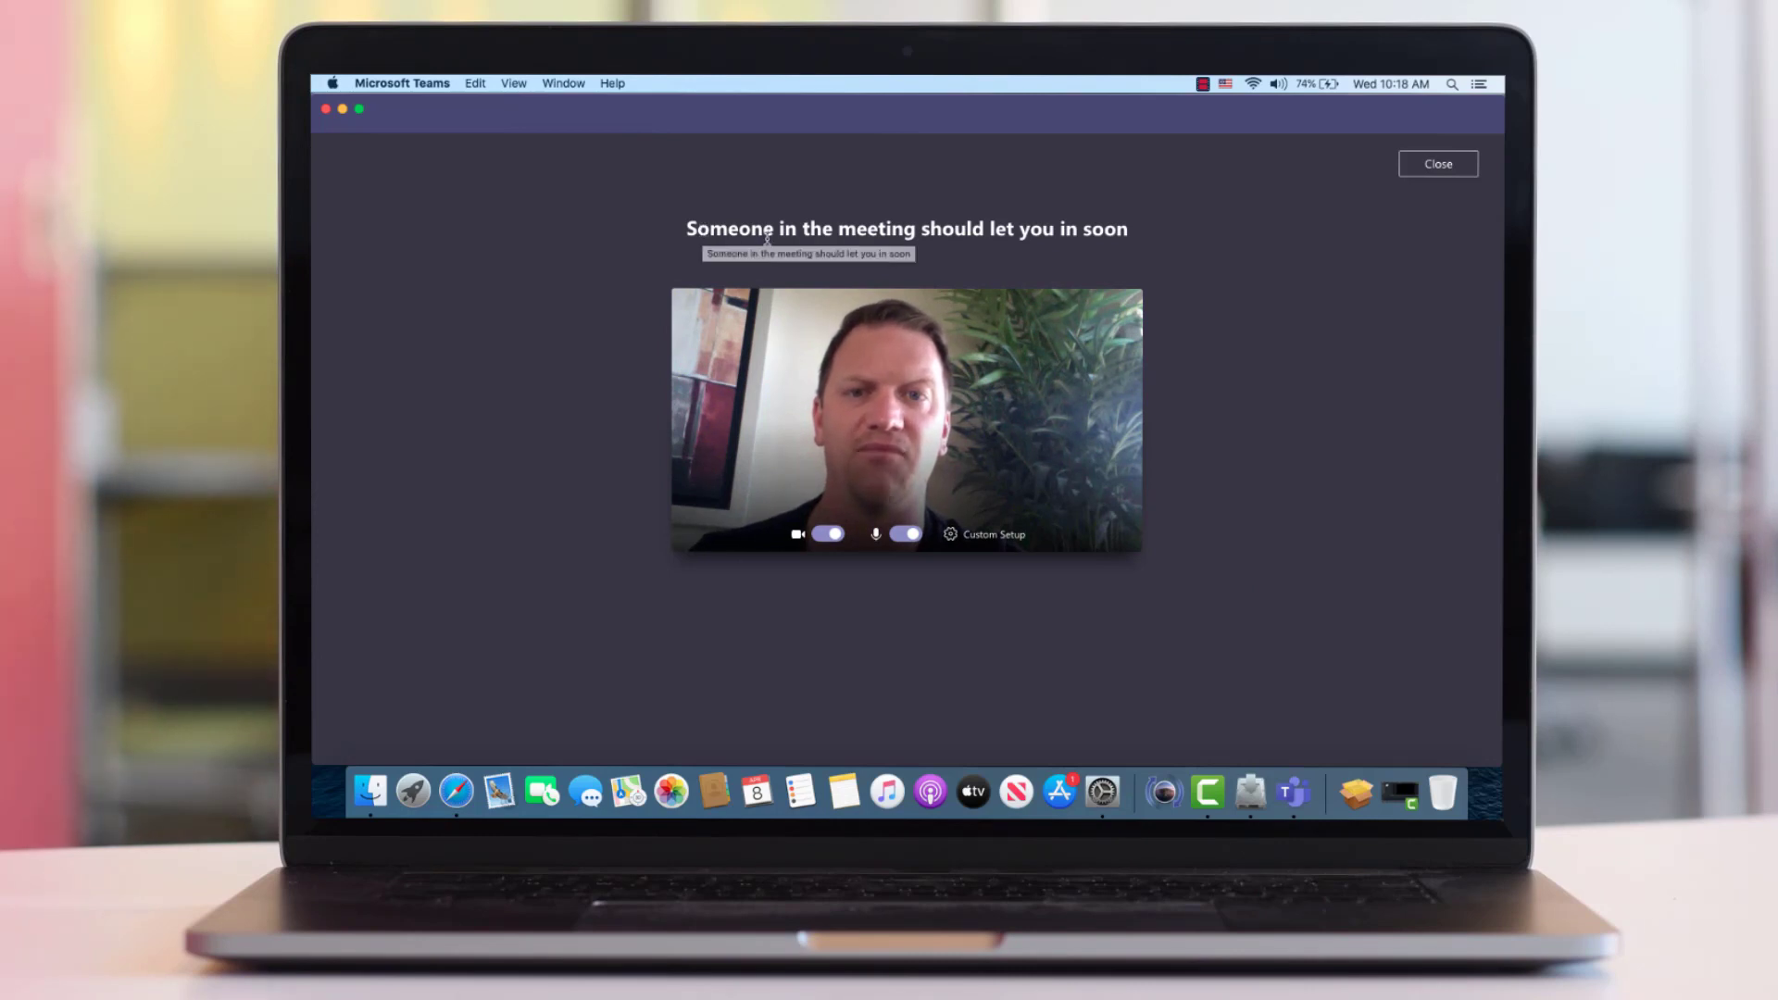
pyautogui.click(984, 248)
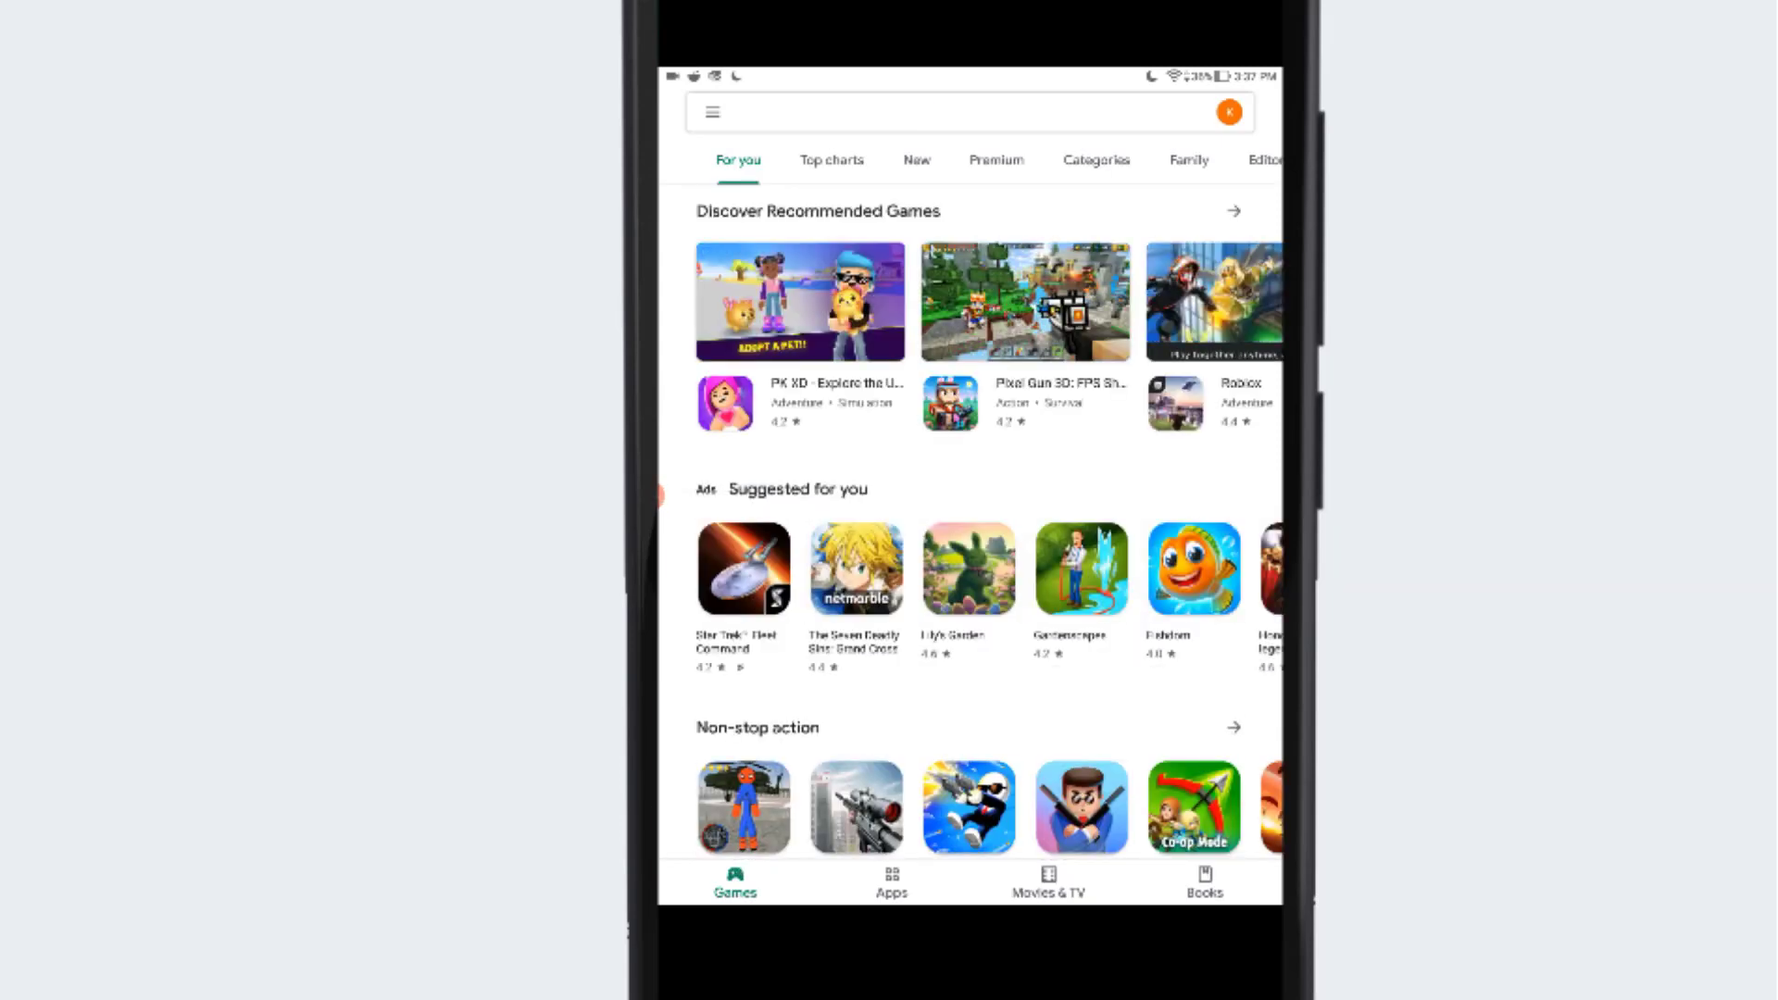
# Search the Play Store for 'teams' and install the Microsoft Teams app
pyautogui.click(972, 112)
pyautogui.write('t')
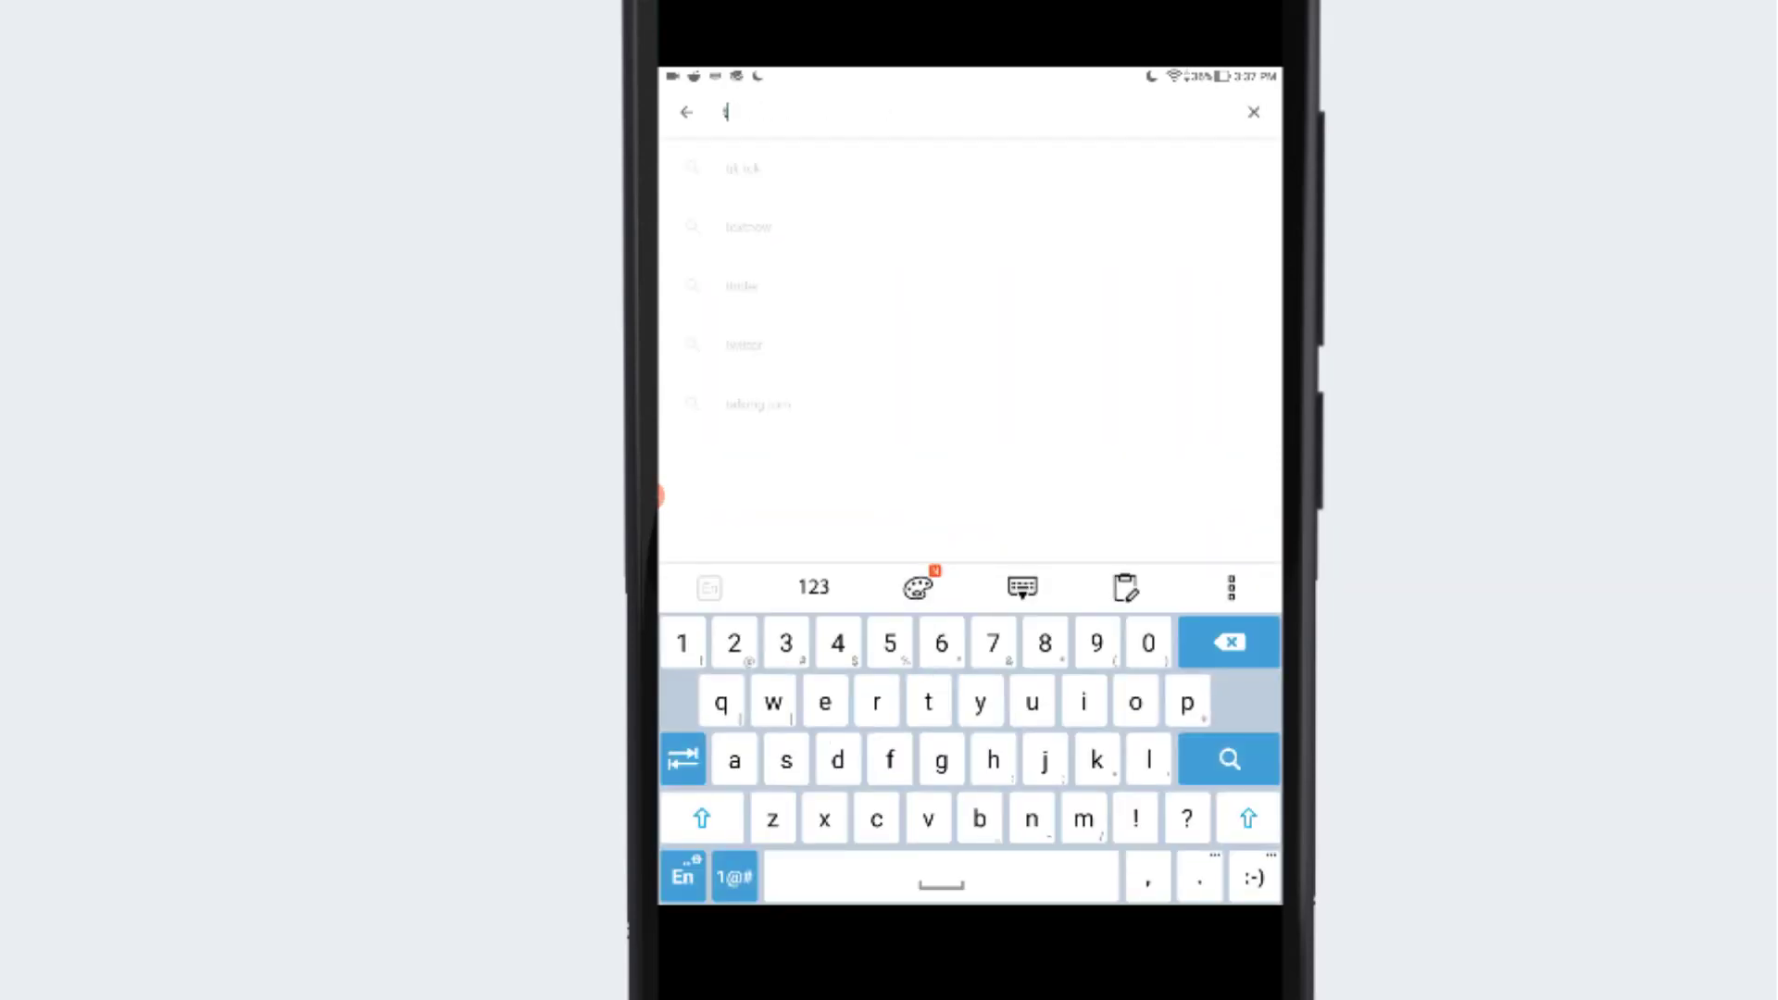
pyautogui.write('eams')
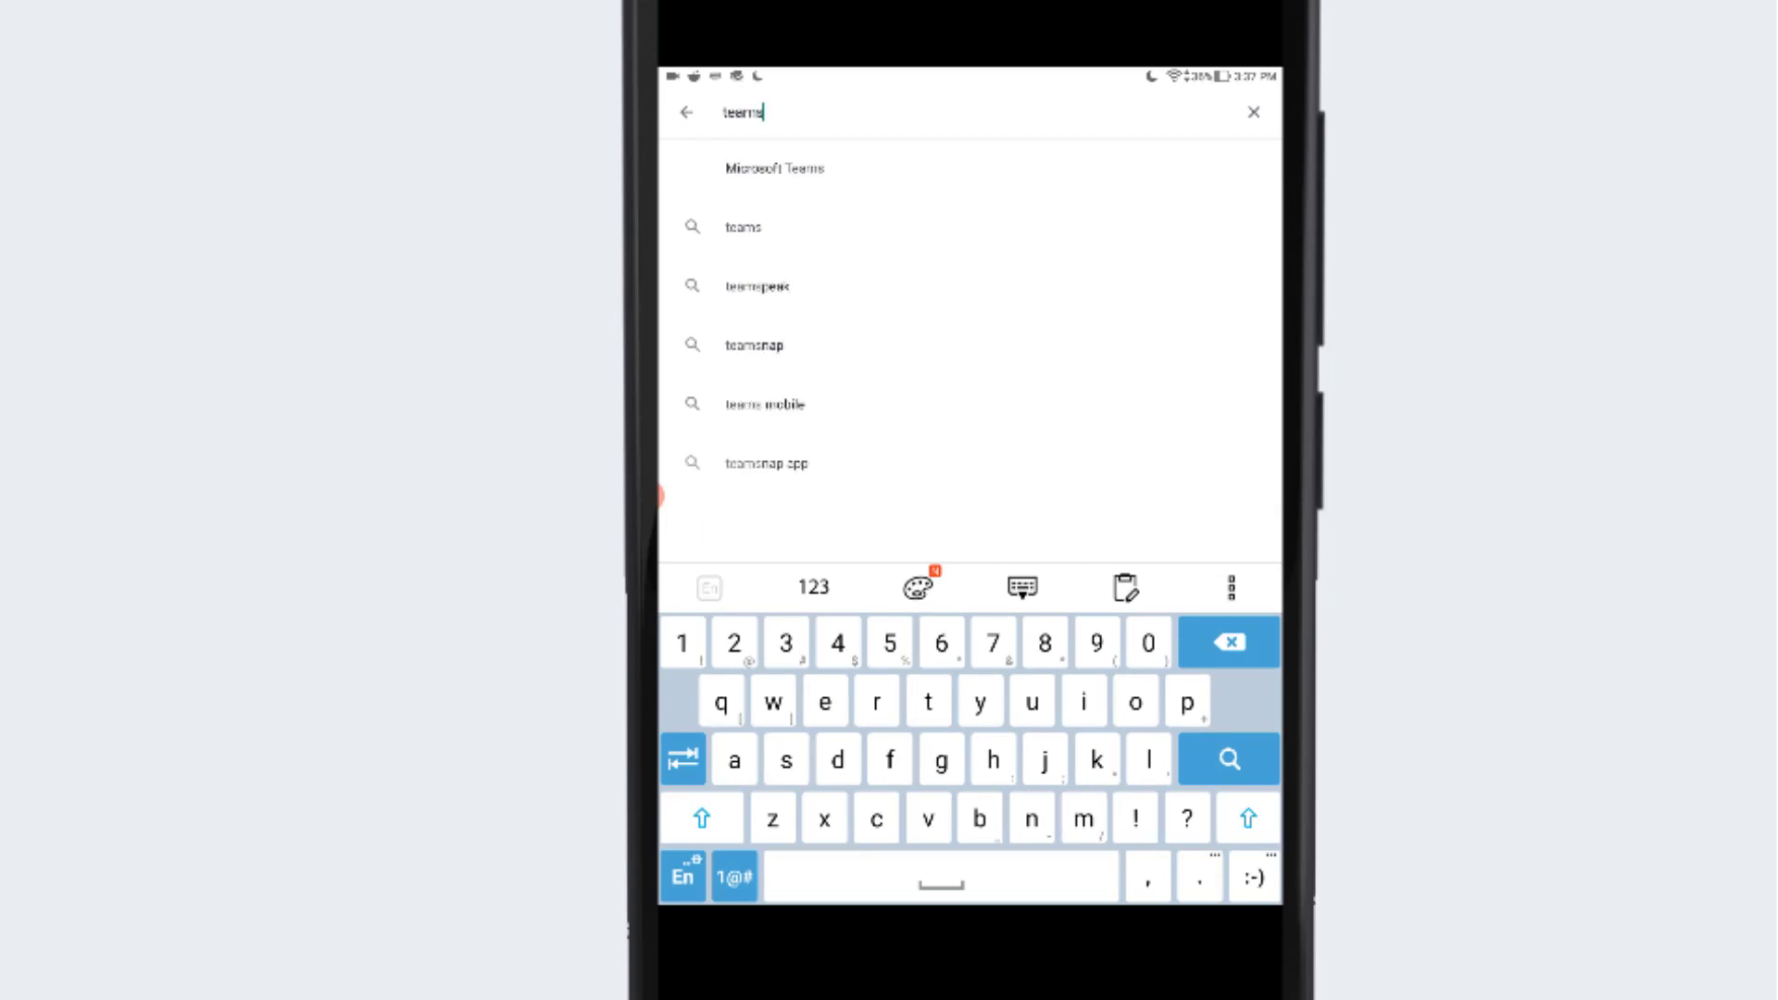
pyautogui.click(774, 167)
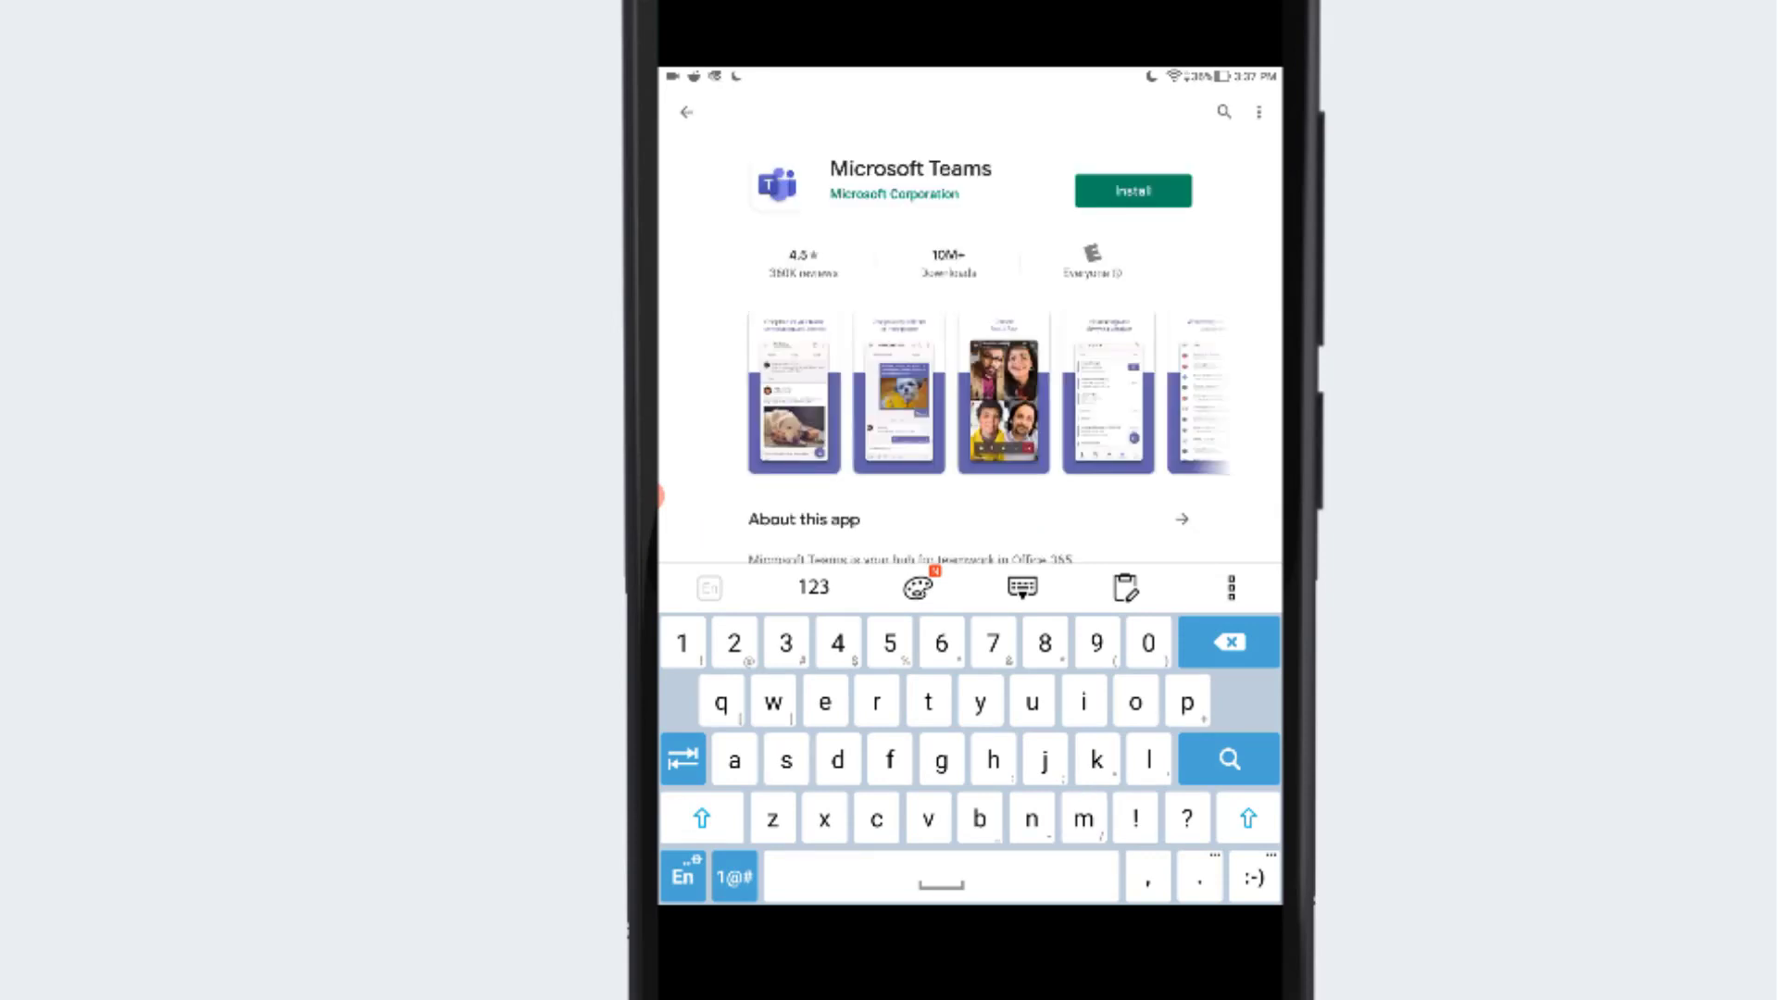
pyautogui.click(1133, 190)
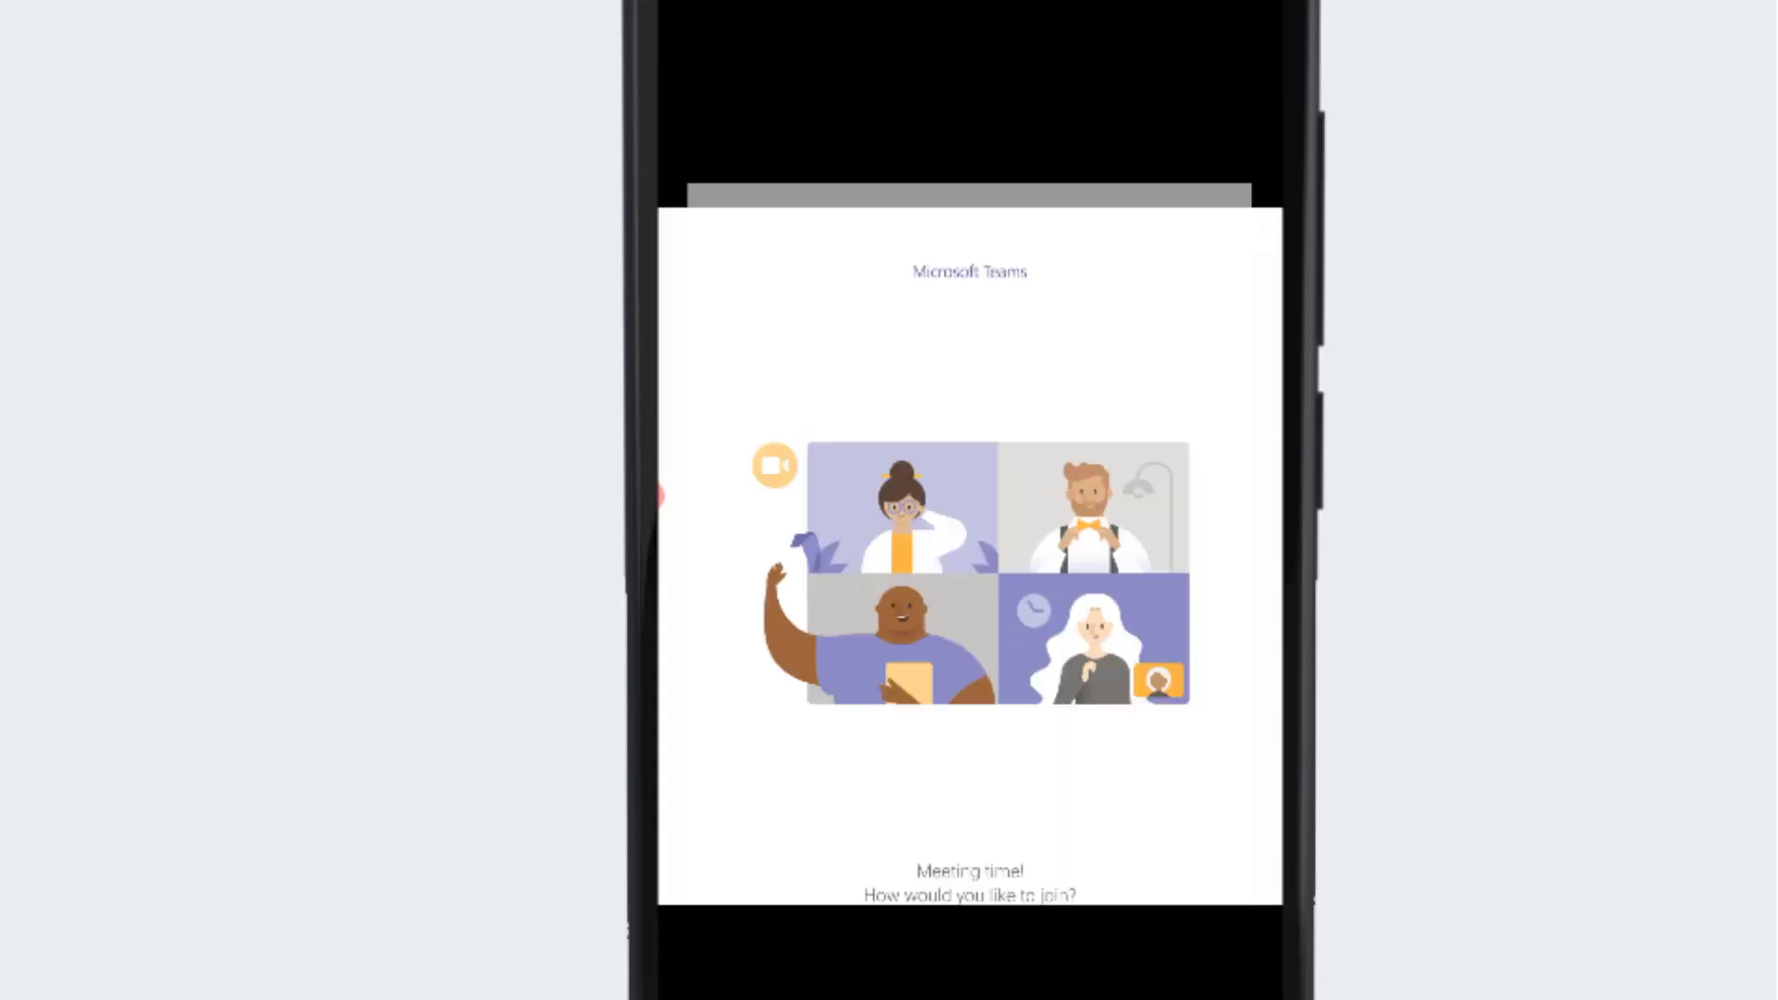
# Choose to join as a guest, enter a display name, and submit it to join
pyautogui.click(969, 827)
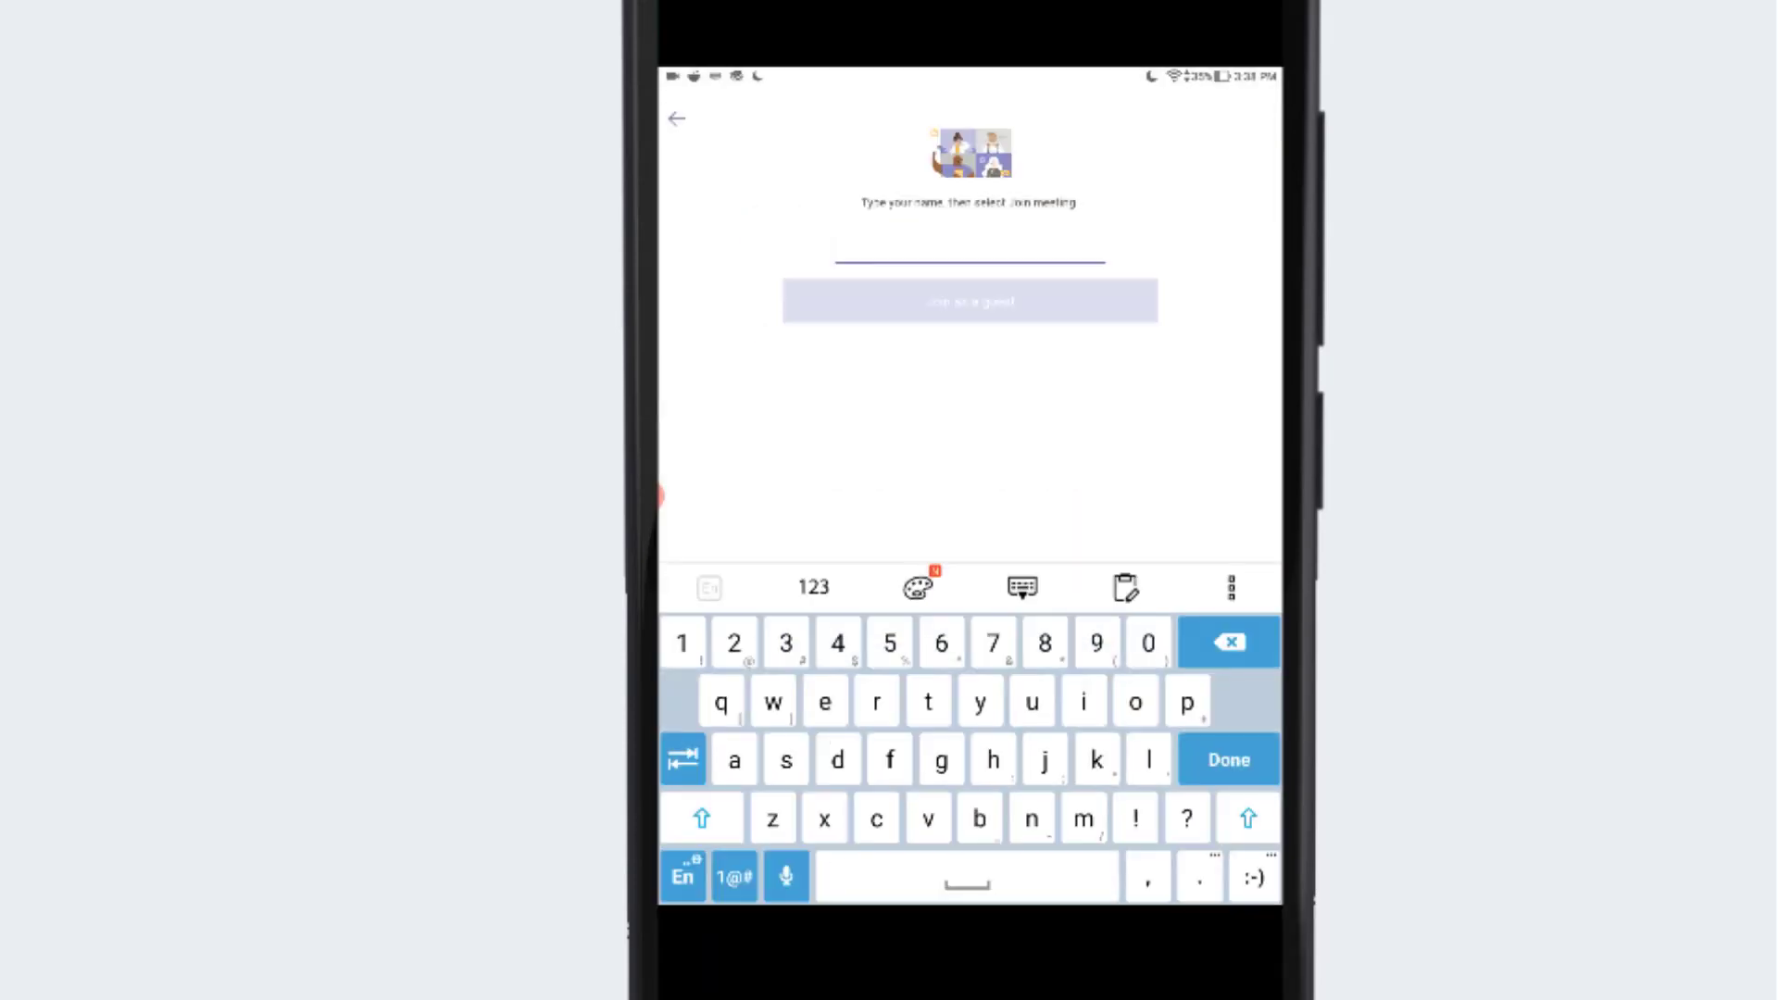
pyautogui.write('B')
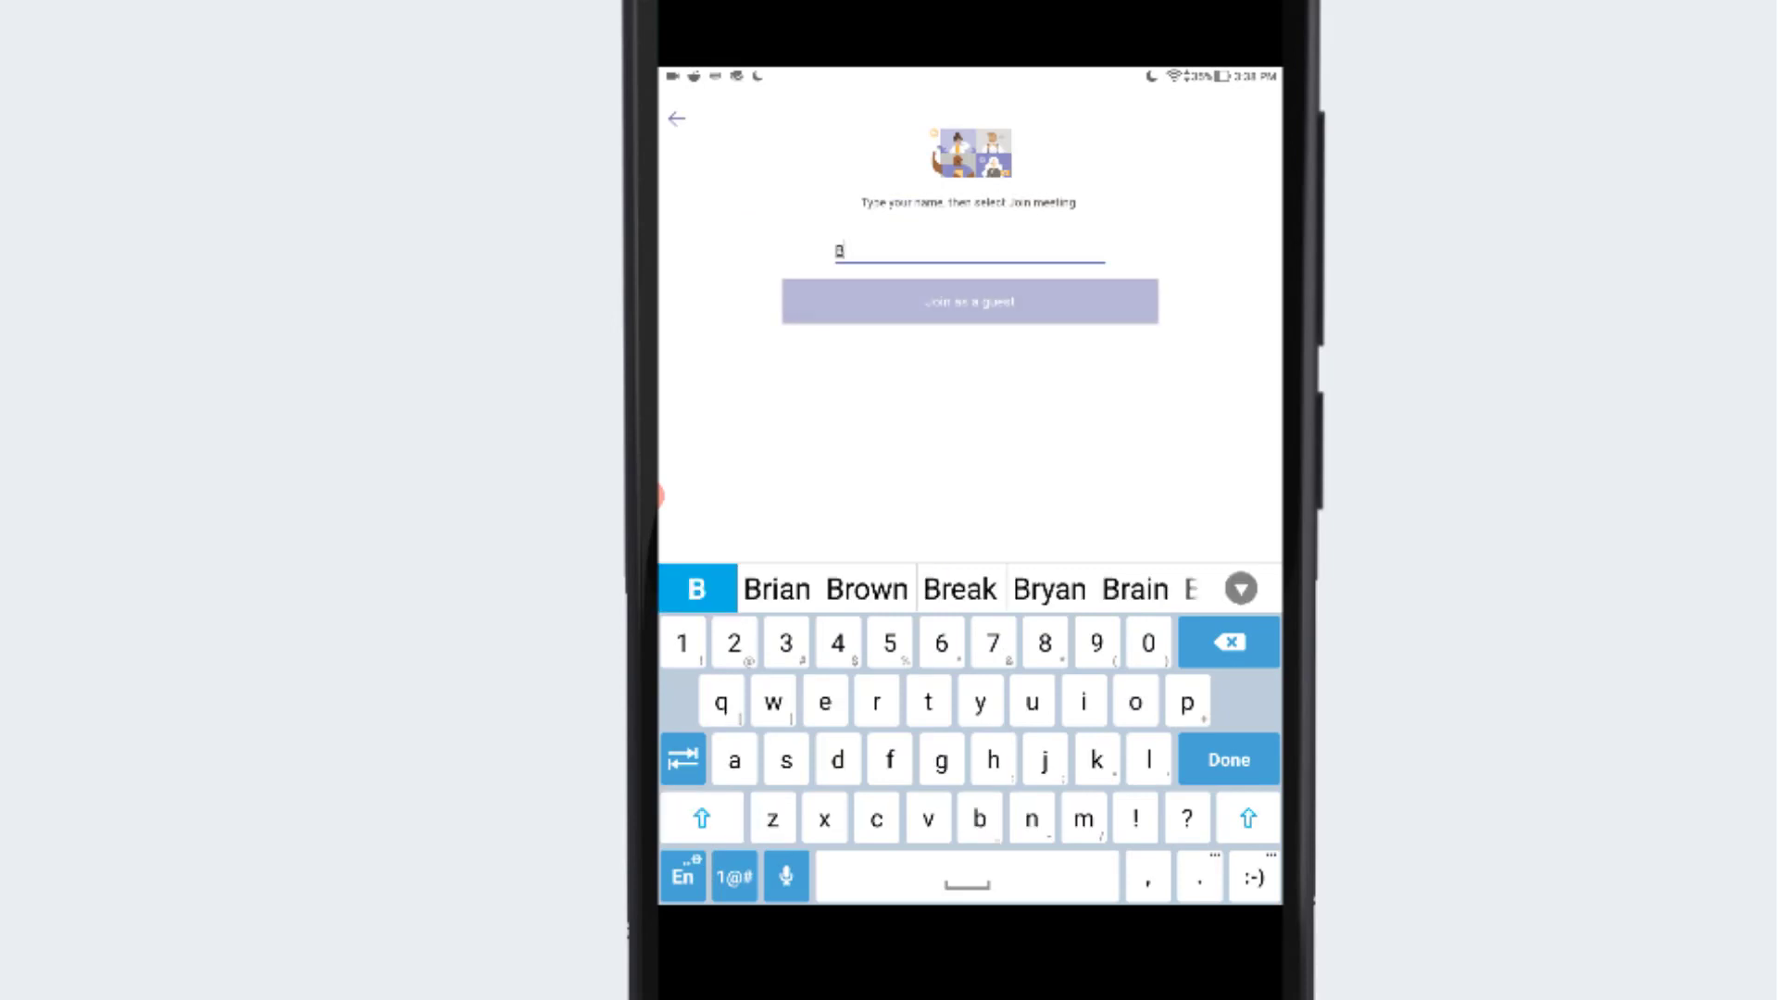
pyautogui.write('rian')
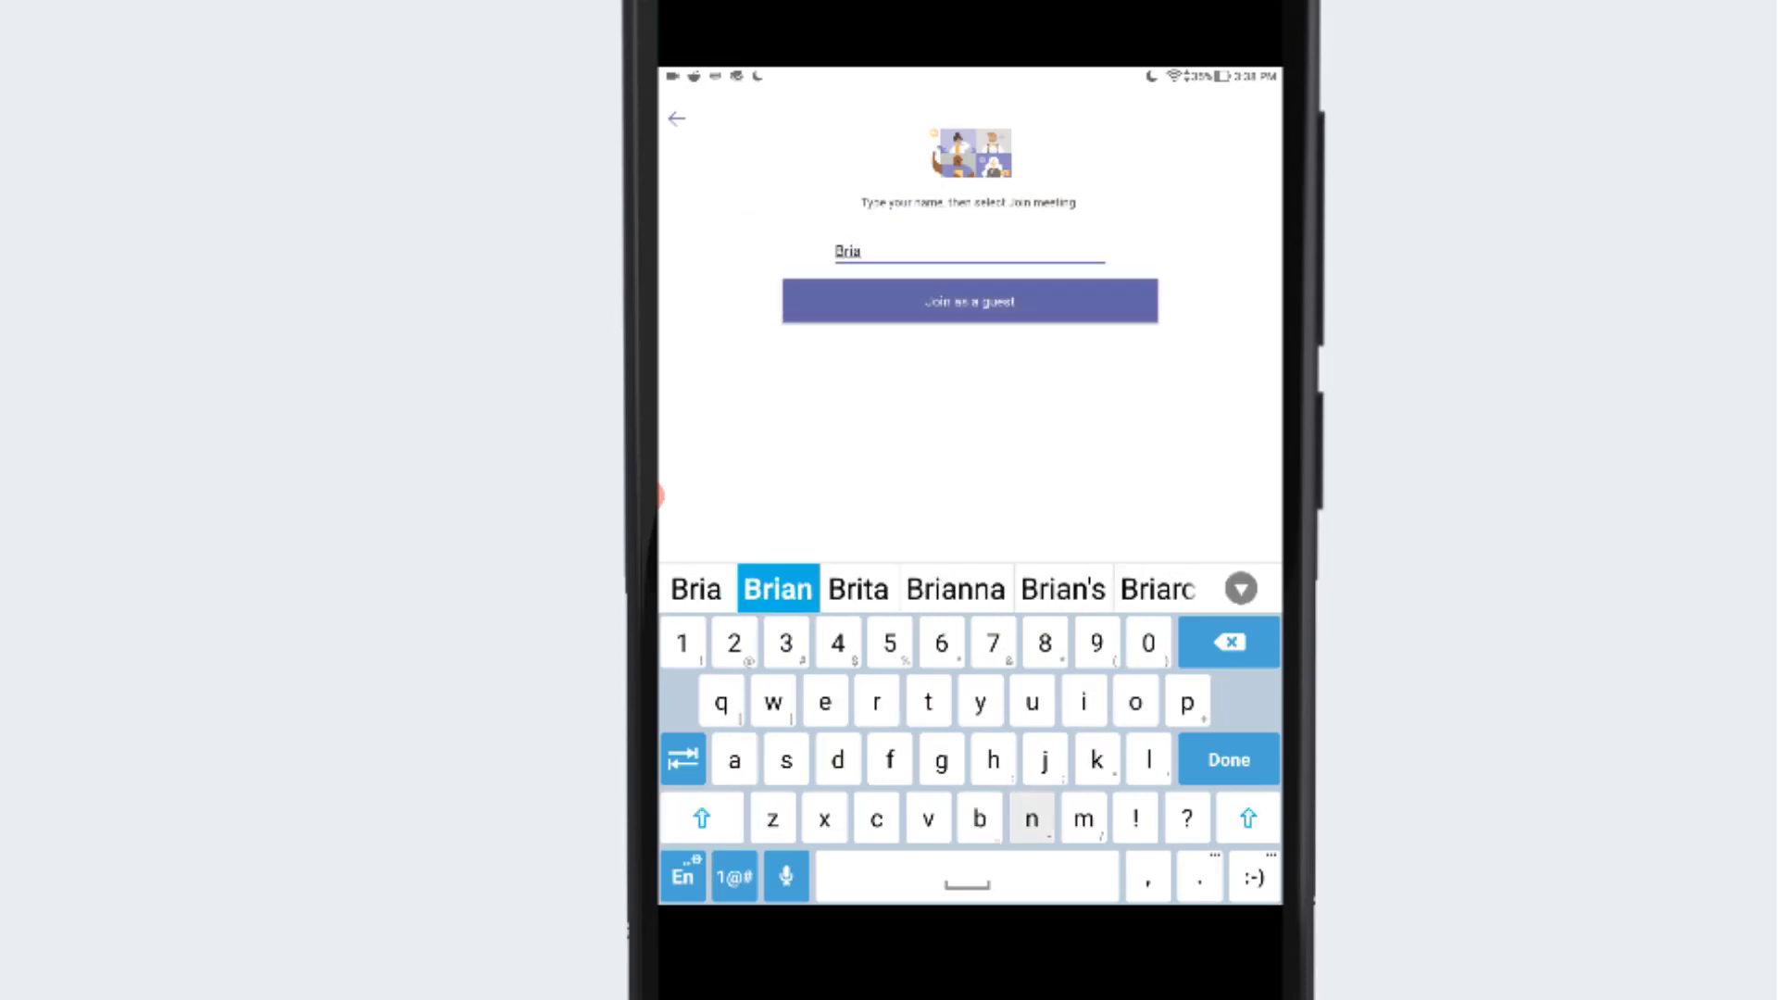
pyautogui.click(969, 301)
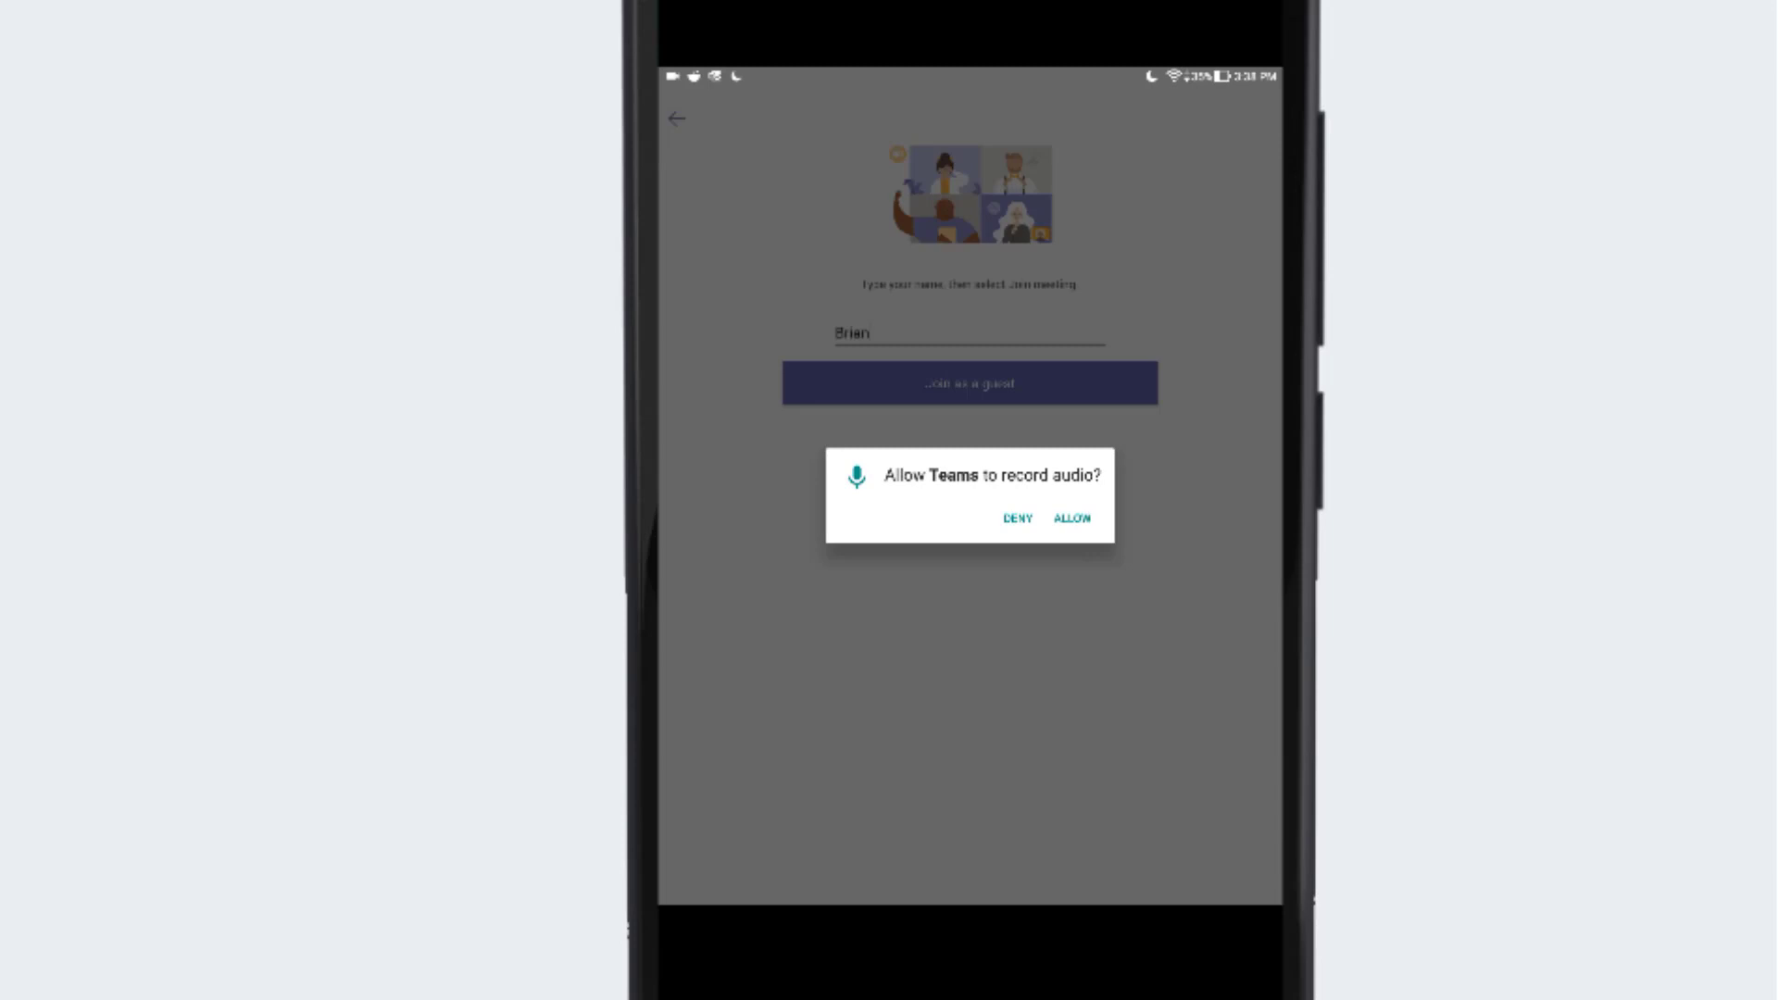